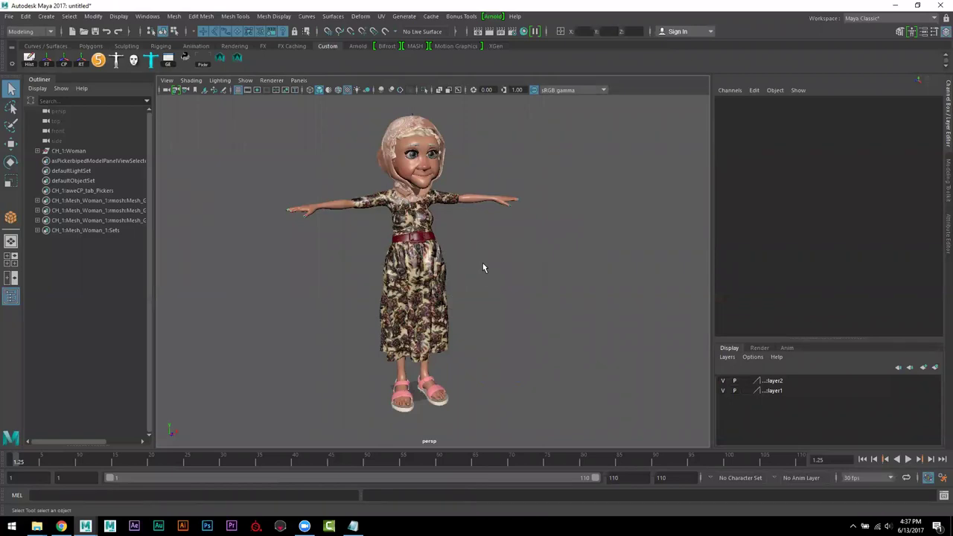
- Expand the CH_1:Woman group and apply the hierarchy prefix "AA_" to its node names
click(38, 152)
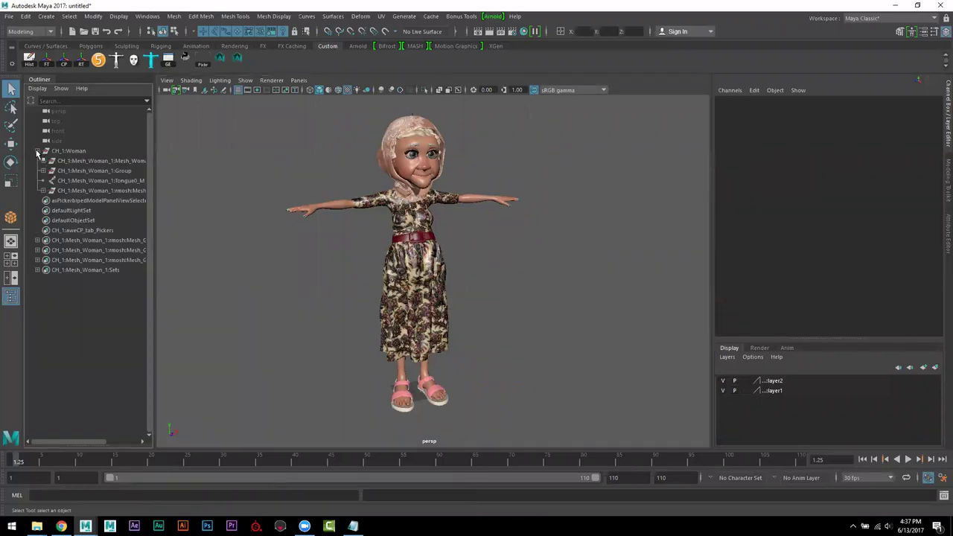
click(76, 153)
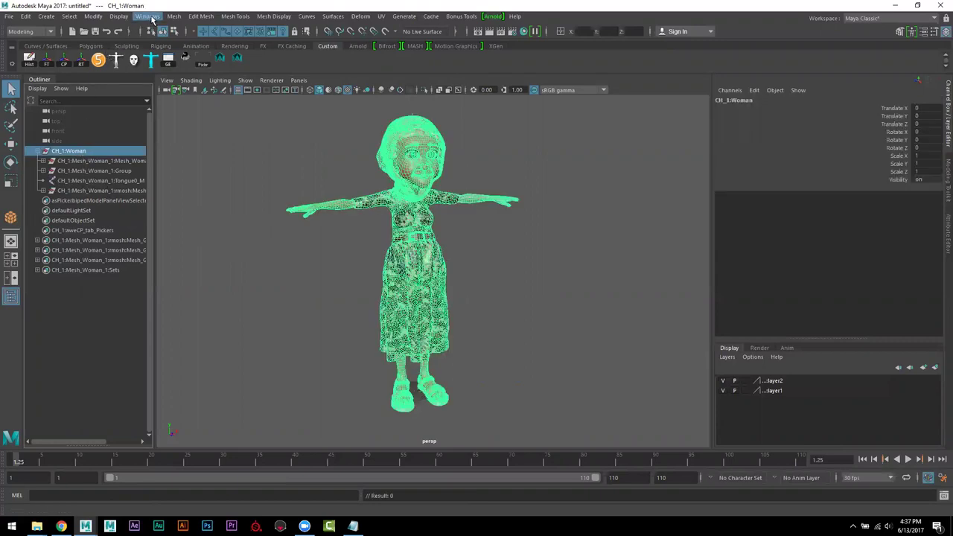
click(147, 17)
mouse_move(94, 18)
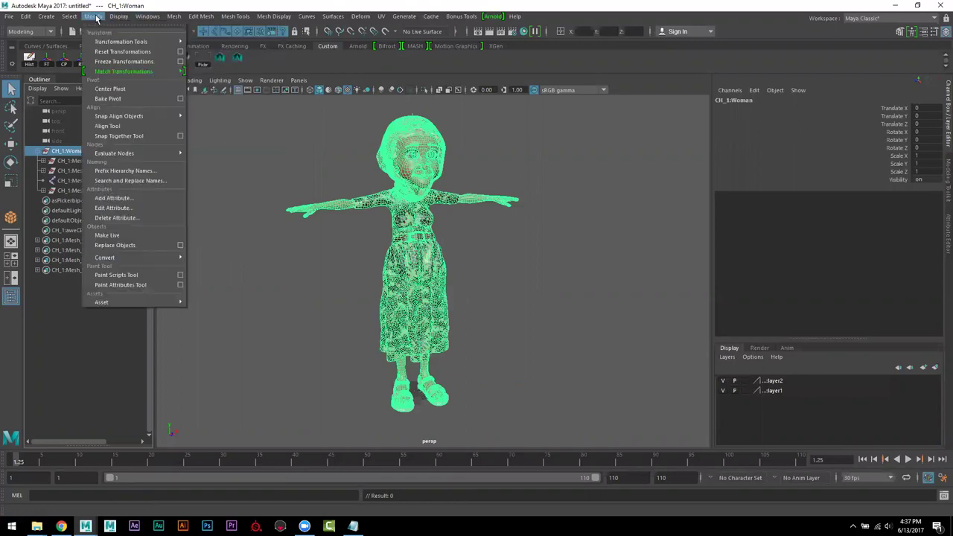
click(127, 170)
text(AA_)
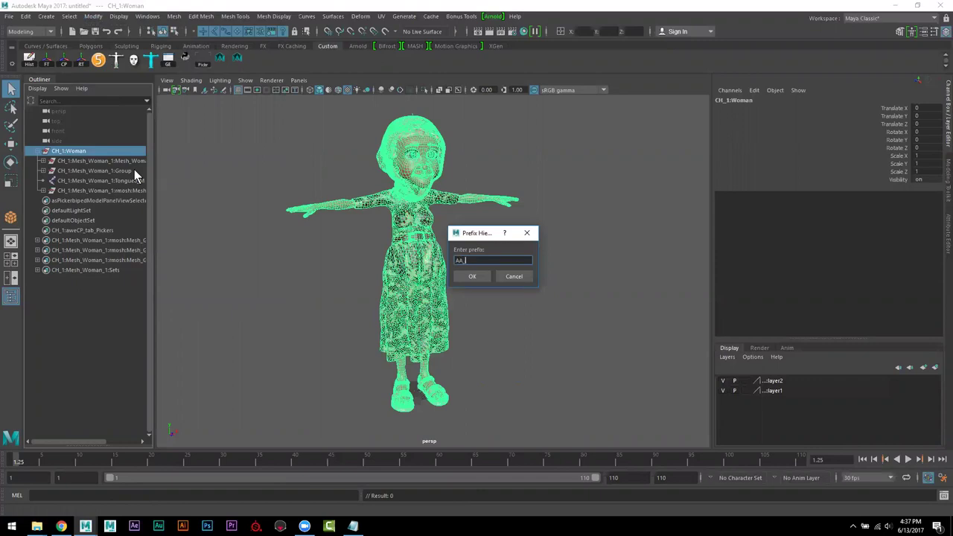
key(Return)
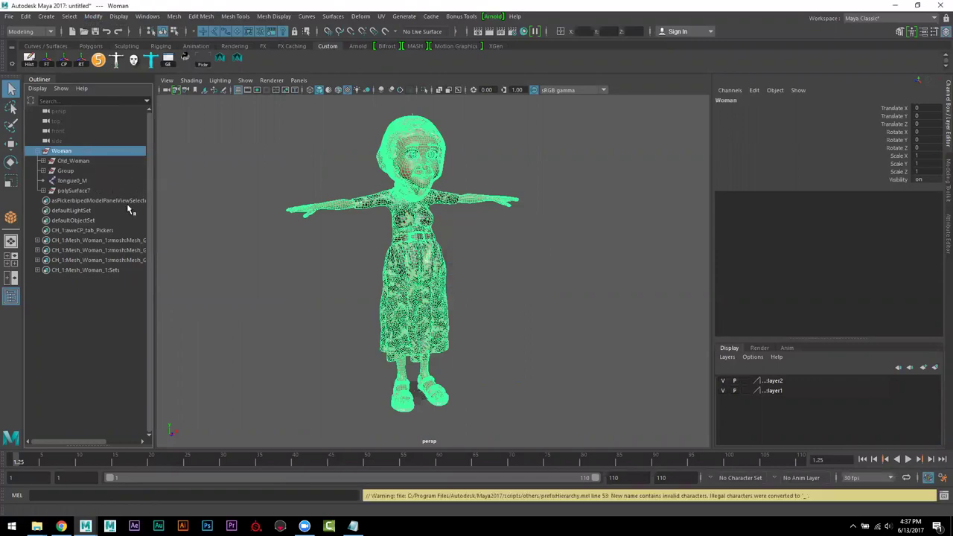
- Examine the contents of the Woman hierarchy, checking Tongue0_M, Old_Woman, Group and FaceGroup
alt+middle_drag(340, 279, 384, 259)
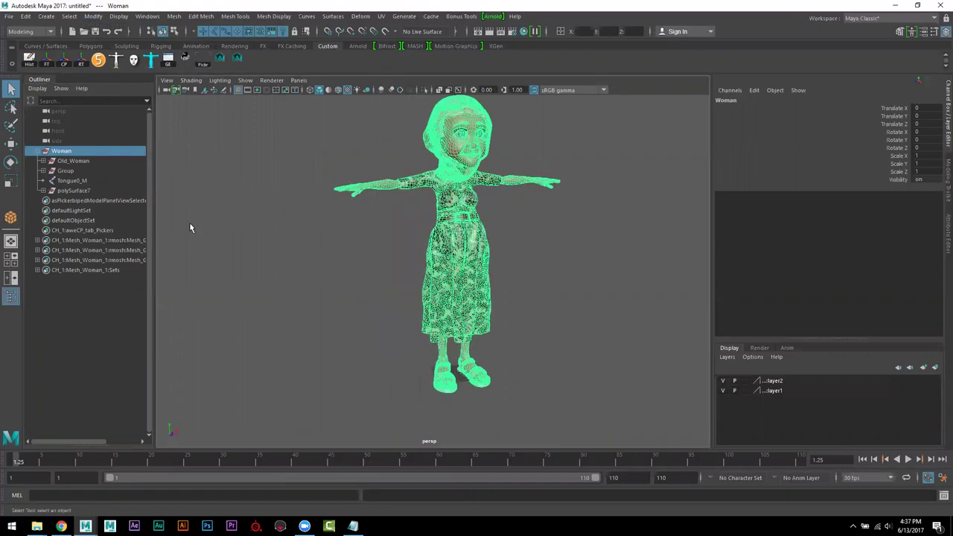
click(68, 181)
mouse_move(367, 222)
alt+mouse_down()
mouse_move(347, 213)
mouse_move(364, 220)
alt+mouse_up()
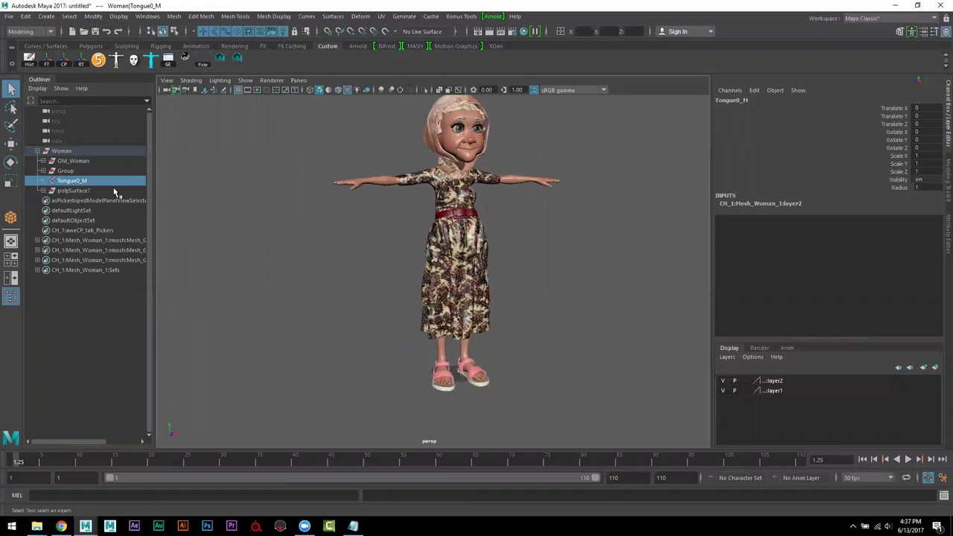
click(42, 171)
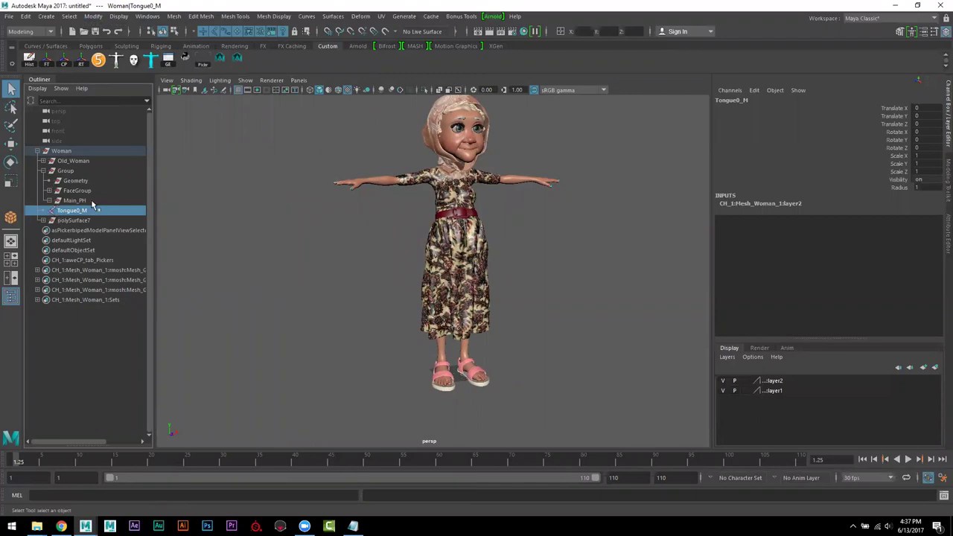
click(43, 161)
click(43, 161)
click(49, 191)
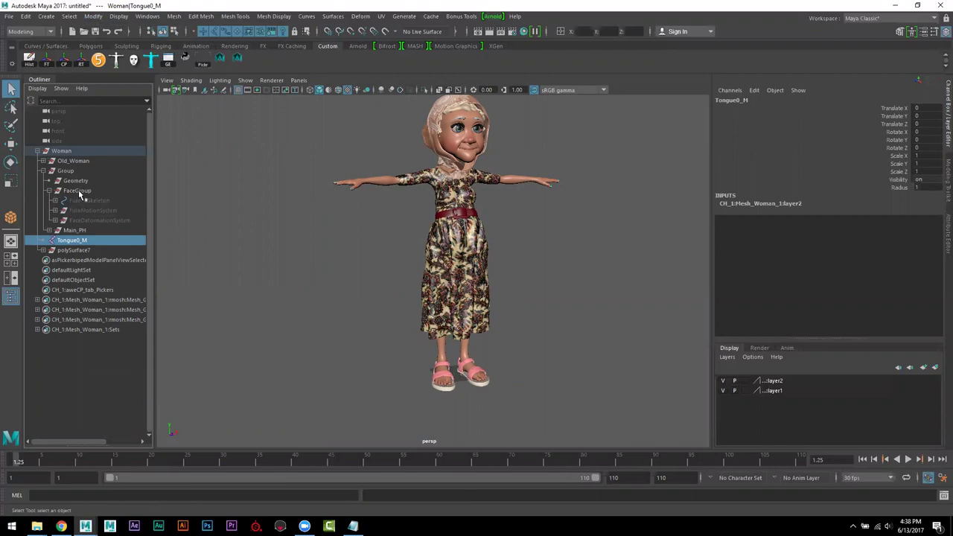
click(78, 191)
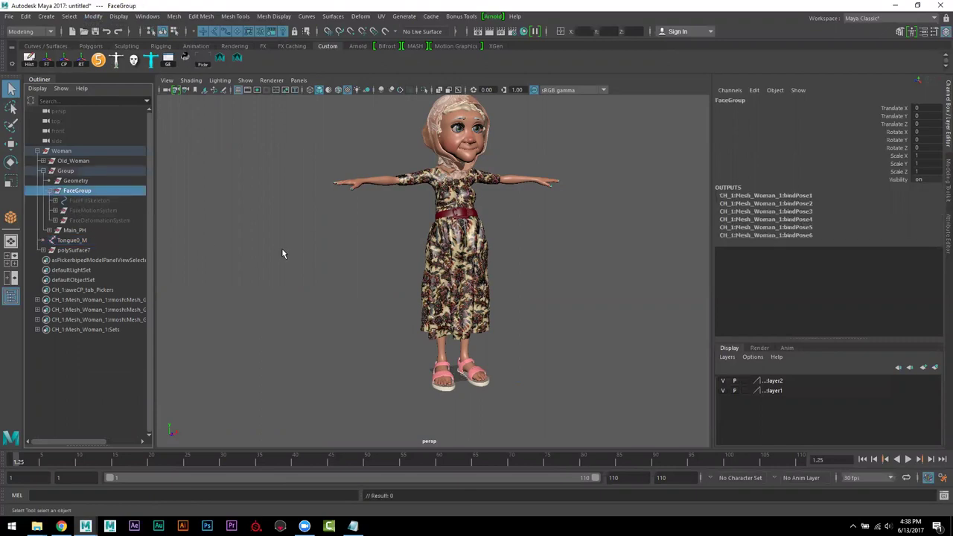
- Open the biped picker and display the character's rig controls
click(119, 60)
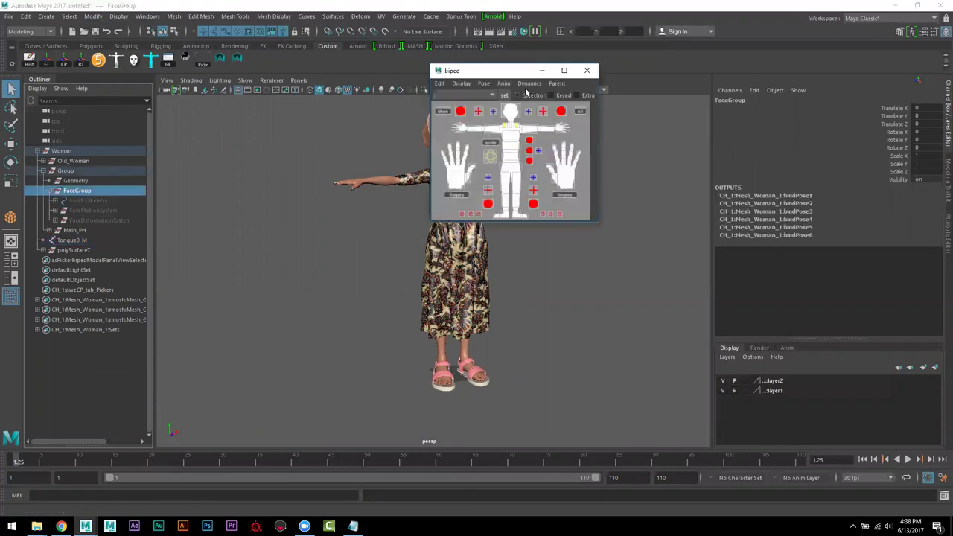
click(530, 84)
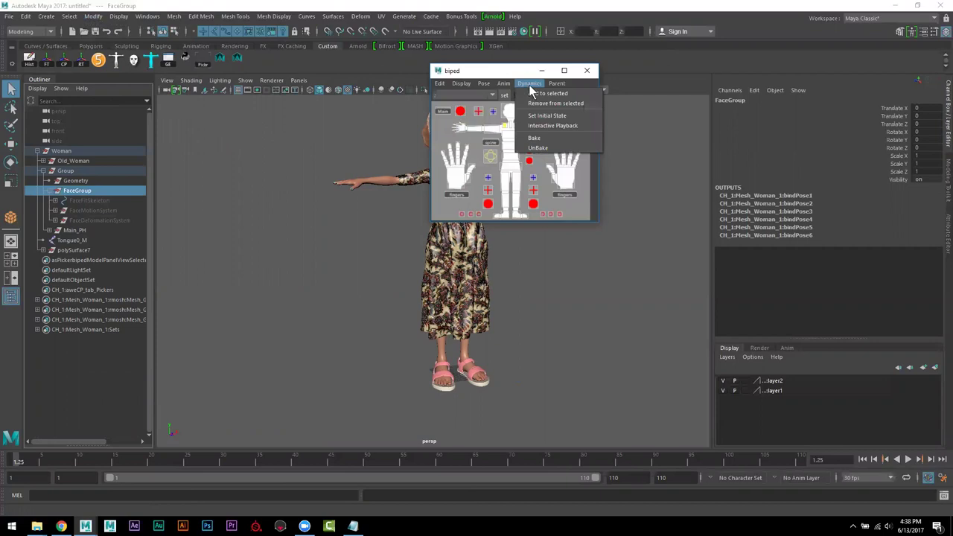
mouse_move(478, 85)
click(466, 93)
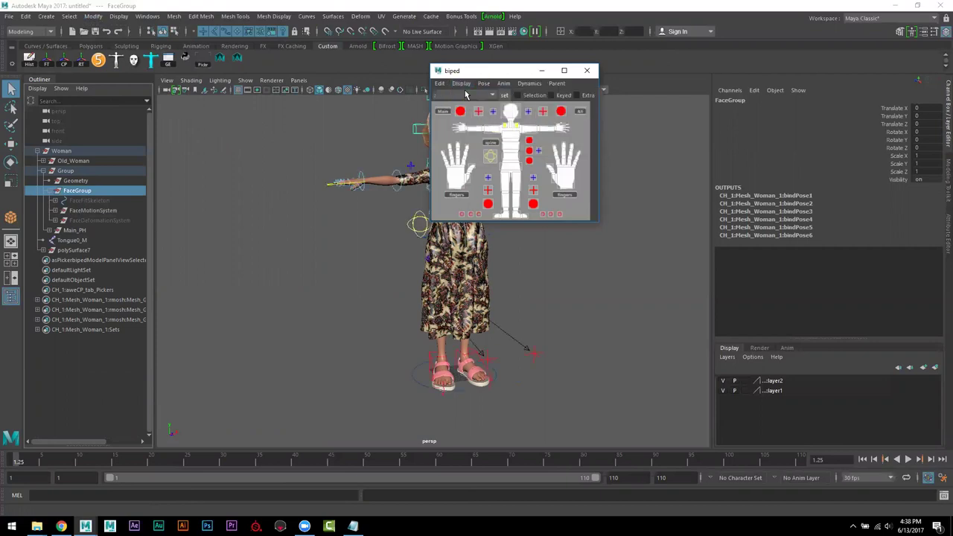
- Select the Main control at the character's feet and locate it under Main_PH and Main_SN in the hierarchy
click(424, 374)
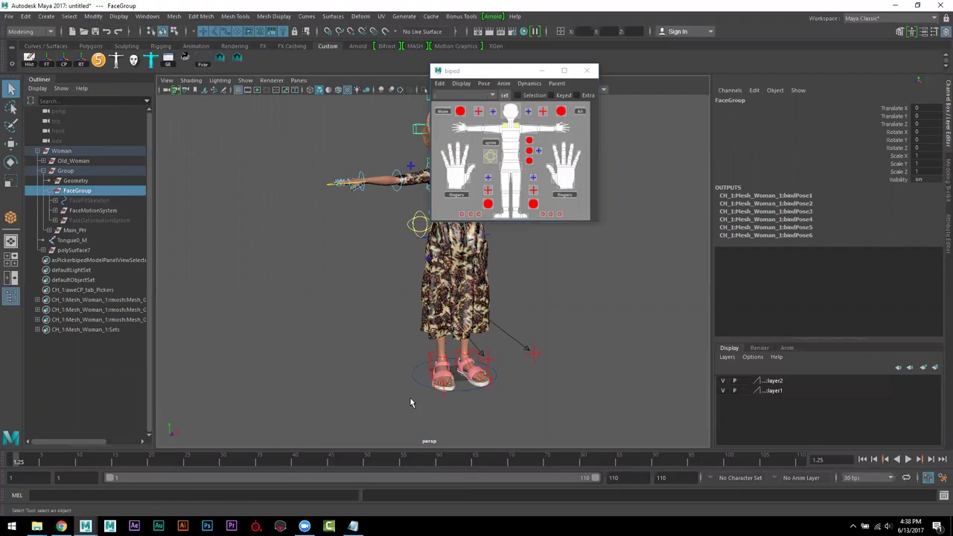
key(w)
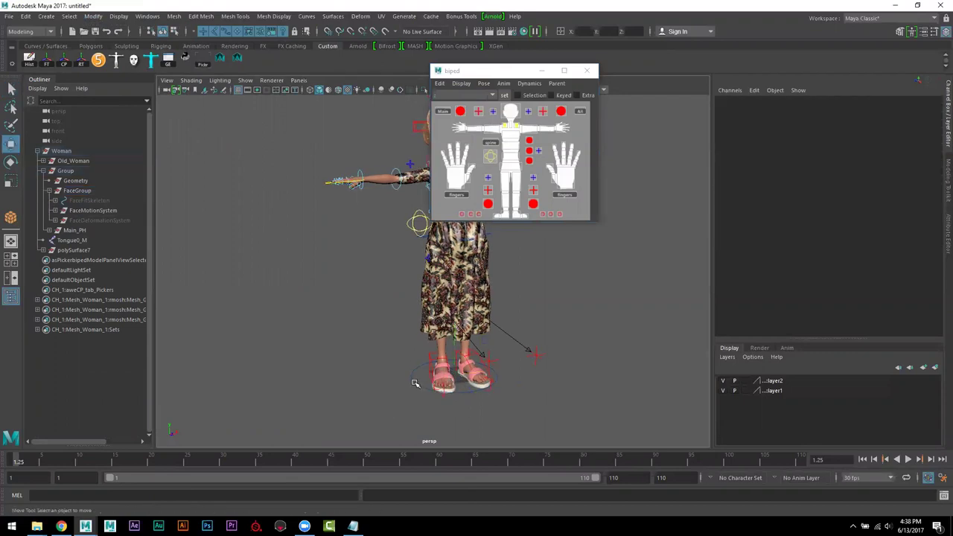
click(415, 383)
click(415, 383)
click(49, 232)
click(49, 231)
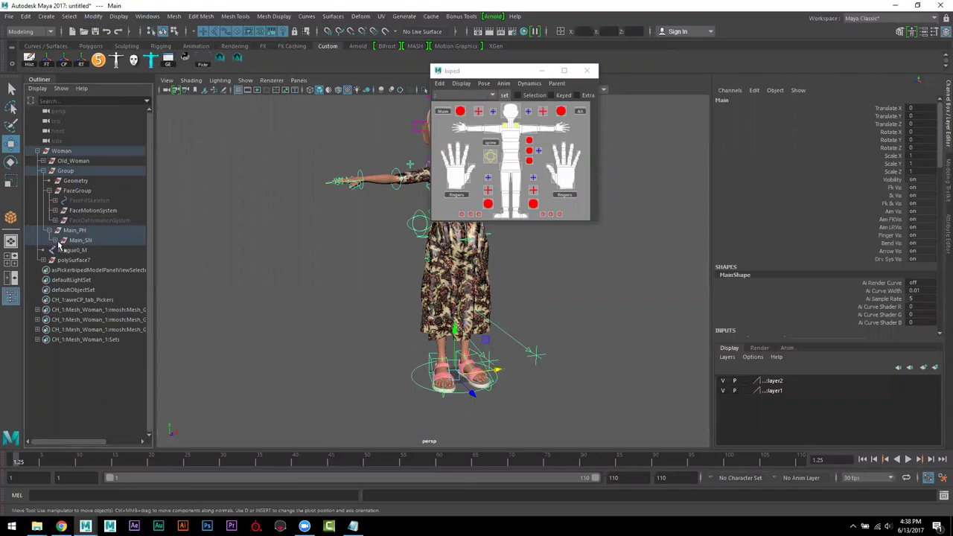
click(55, 241)
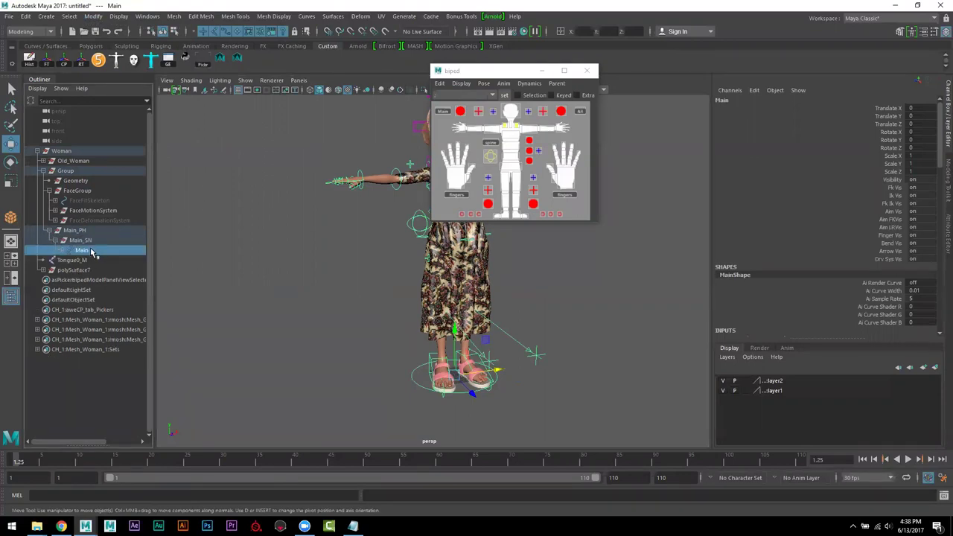
- Move the biped picker off the character and expand FaceMotionSystem to examine its facial setup groups
scroll(260, 248, down, 2)
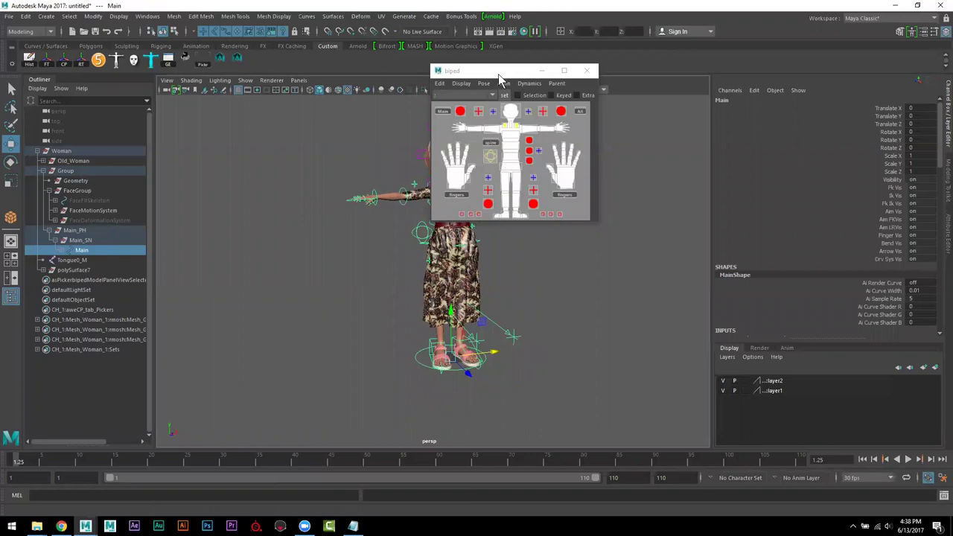
drag(500, 75, 673, 89)
scroll(567, 224, up, 2)
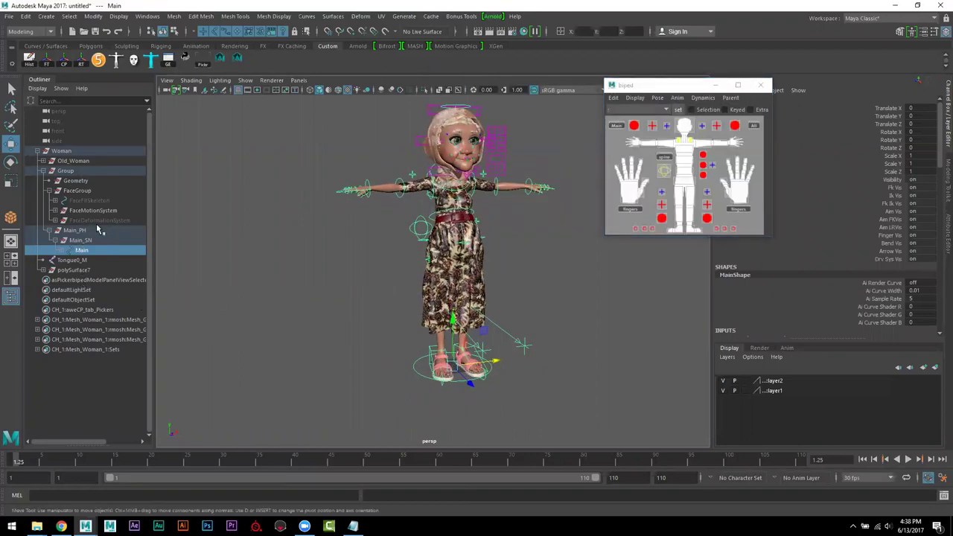
click(55, 212)
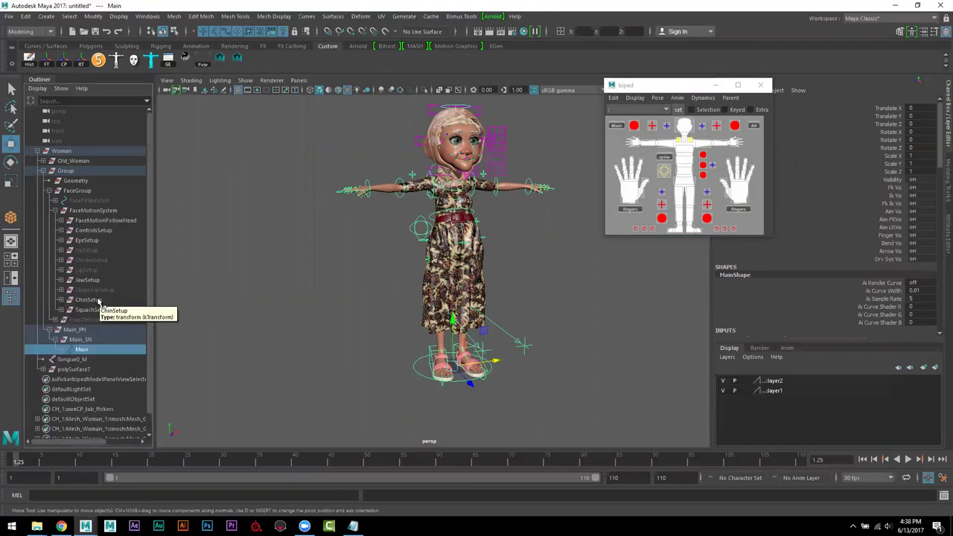
mouse_move(353, 266)
alt+right_down()
mouse_move(345, 249)
mouse_move(370, 268)
alt+right_up()
alt+middle_drag(371, 268, 354, 291)
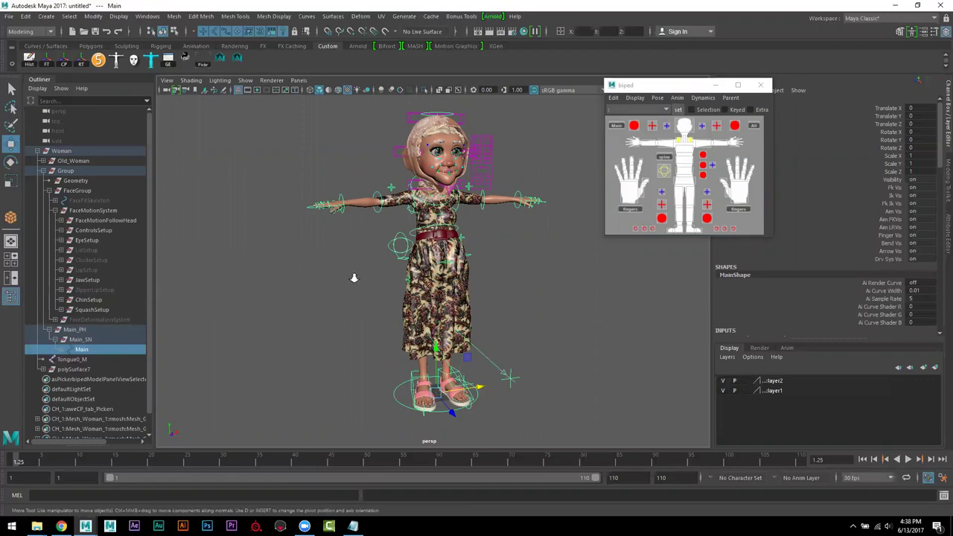
alt+right_drag(354, 278, 331, 256)
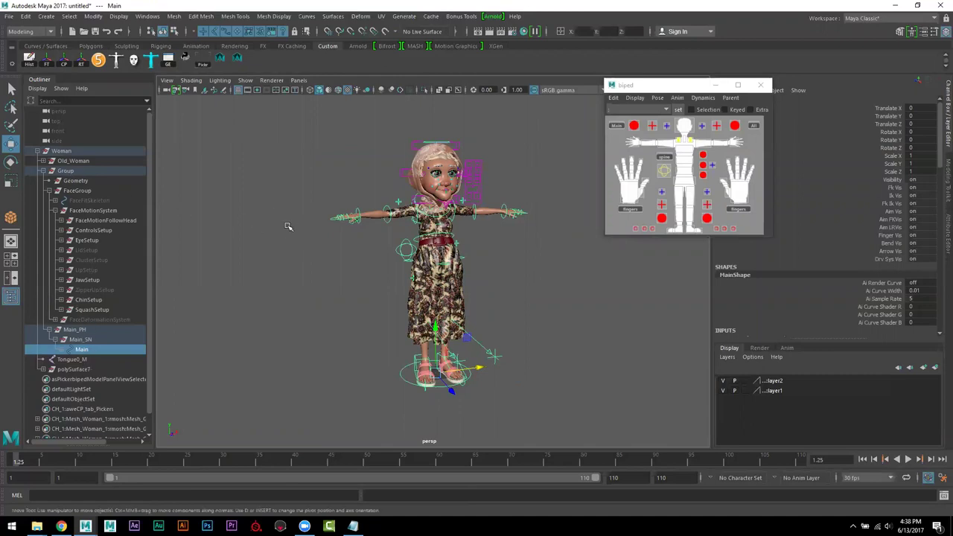
- Open the "max" demo character through AdvancedSkeleton, and close the AdvancedSkeleton tool
click(98, 60)
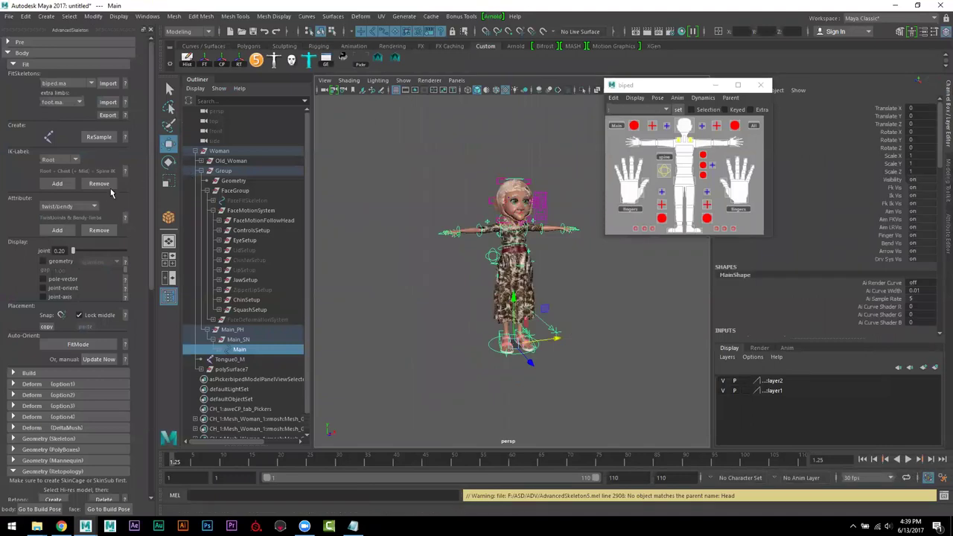
scroll(110, 192, down, 10)
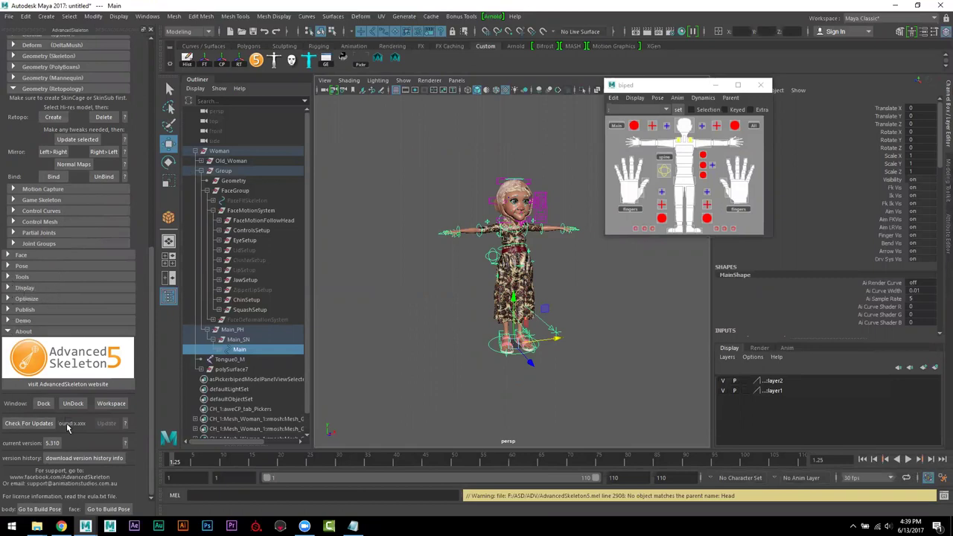
click(8, 322)
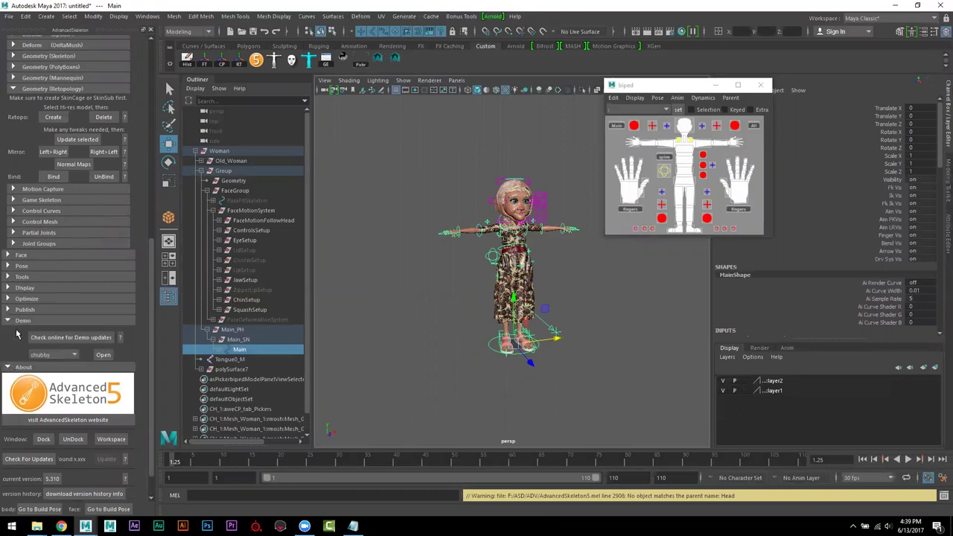
click(73, 355)
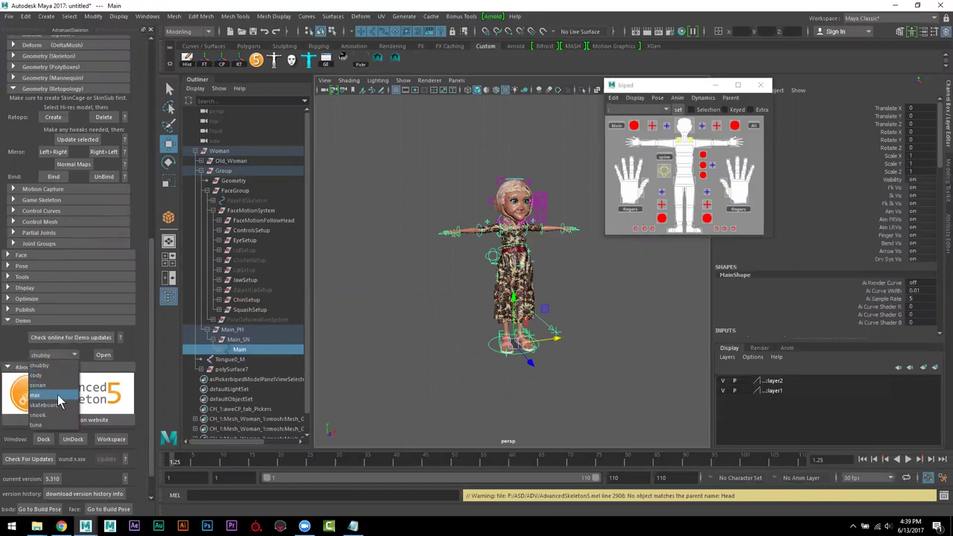
click(59, 403)
click(103, 355)
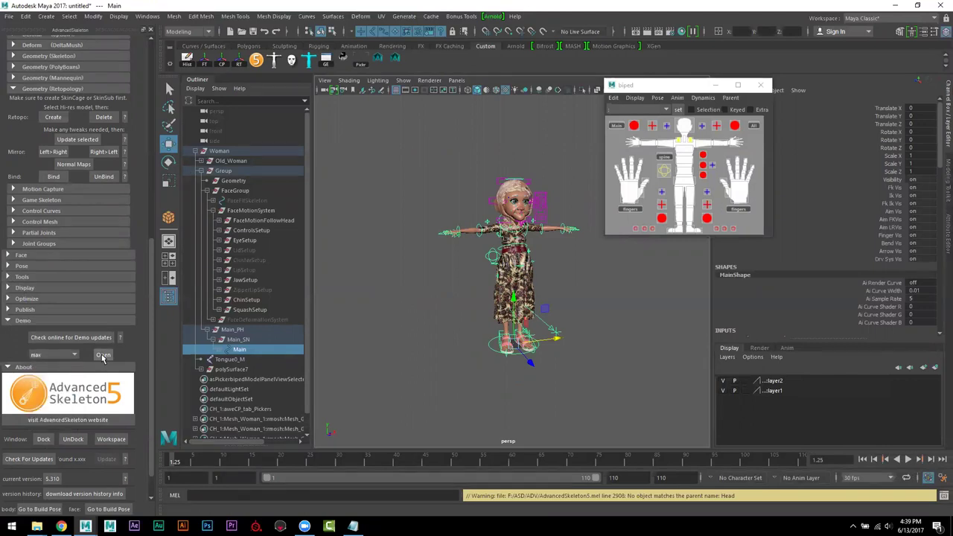
click(486, 266)
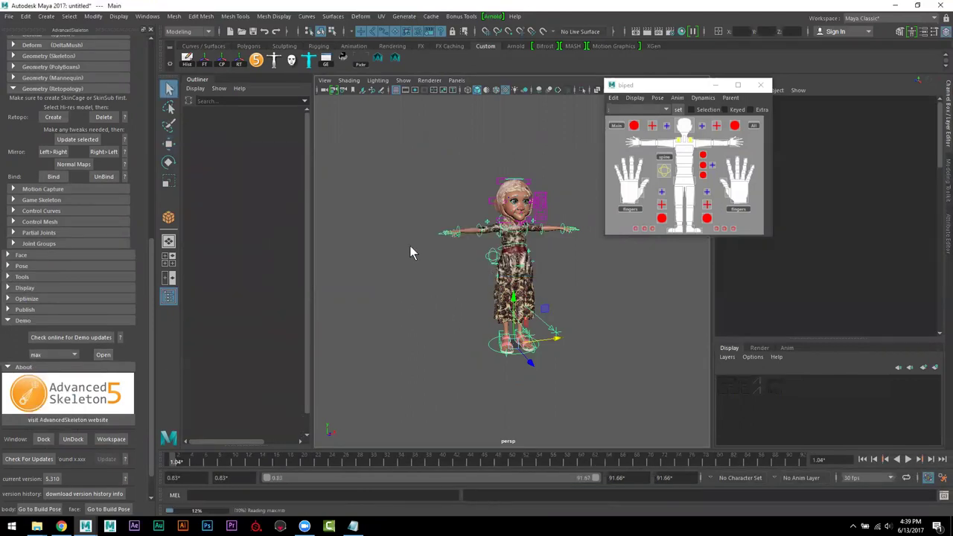
click(150, 31)
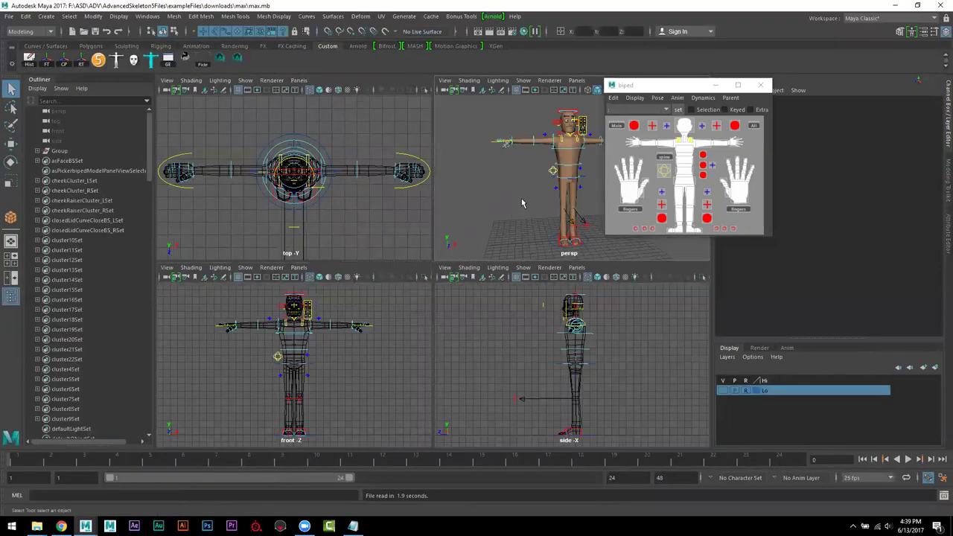
- Maximize the perspective view and examine the demo rig's Group hierarchy: Main with its child systems, Geometry and FaceGroup
key(space)
scroll(472, 246, up, 1)
alt+drag(494, 269, 475, 245)
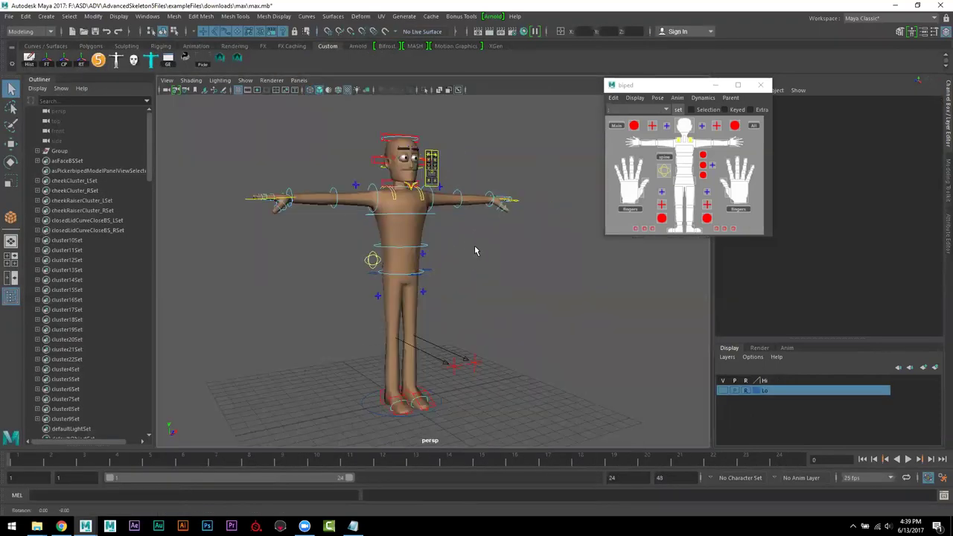
click(38, 151)
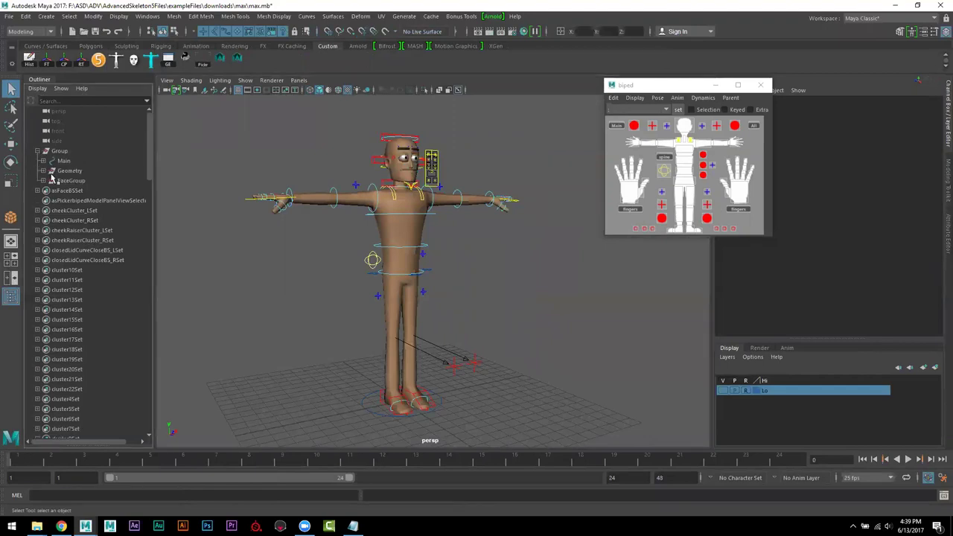
click(64, 162)
click(70, 171)
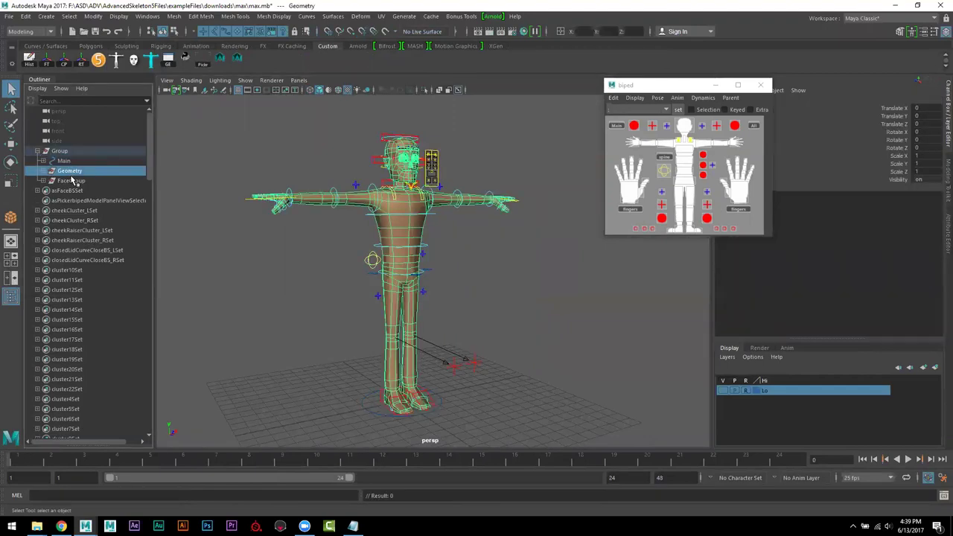
click(72, 181)
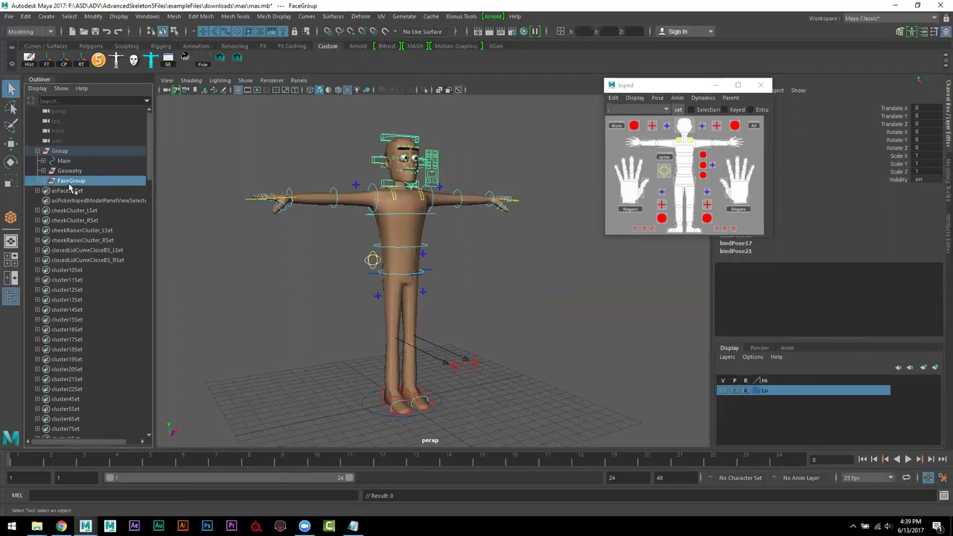
click(64, 161)
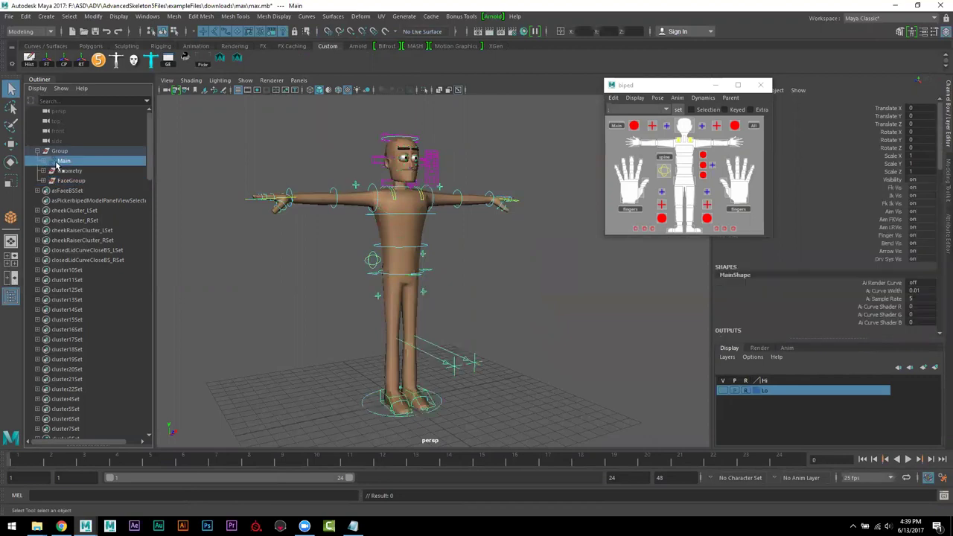
click(48, 161)
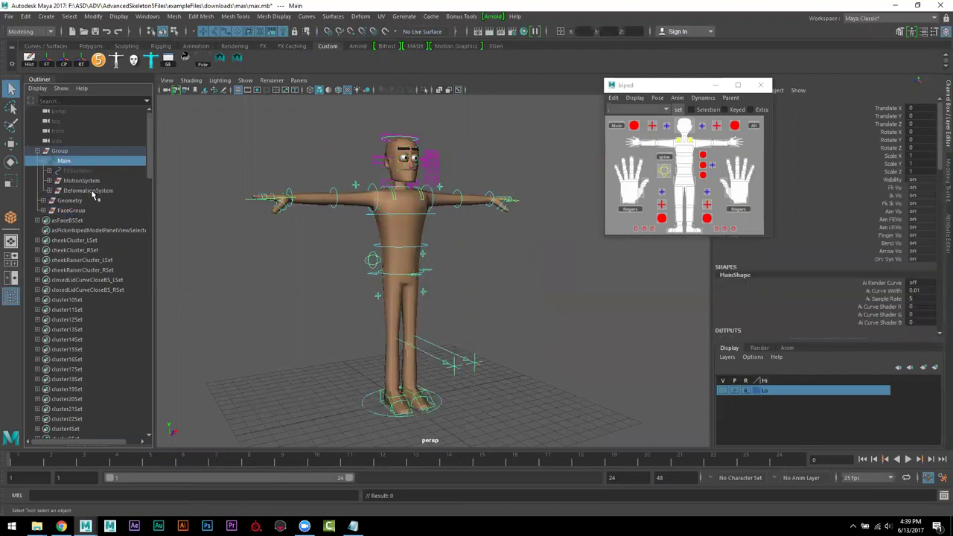
- Expand DeformationSystem under Main and select its Root_M joint
click(87, 191)
click(49, 191)
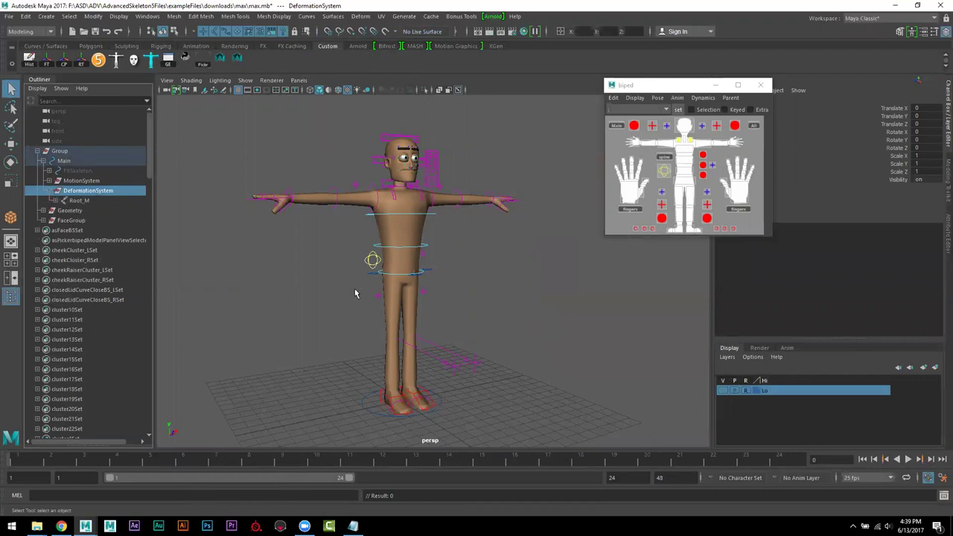
scroll(350, 291, up, 2)
click(79, 201)
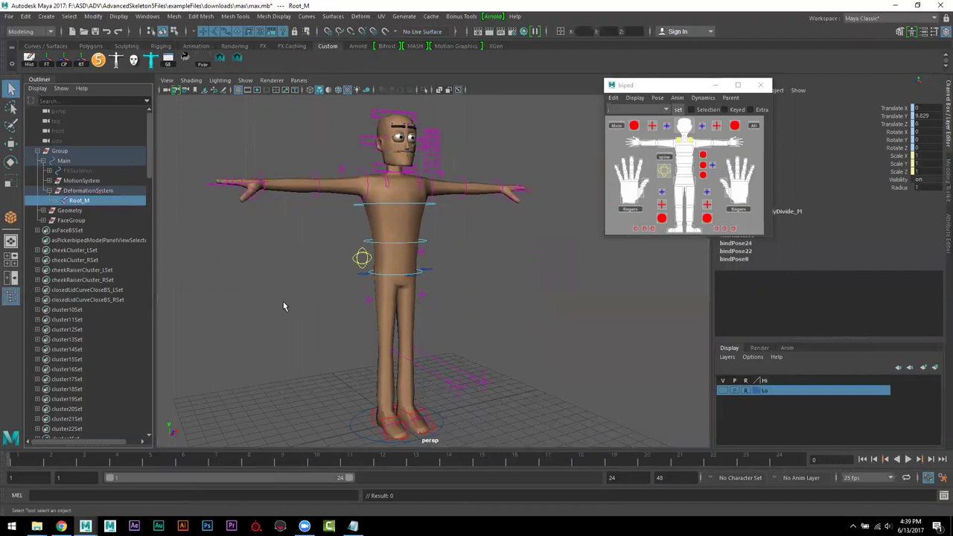
scroll(283, 302, down, 2)
- Turn on the display of the rig's joints through the biped picker
click(635, 97)
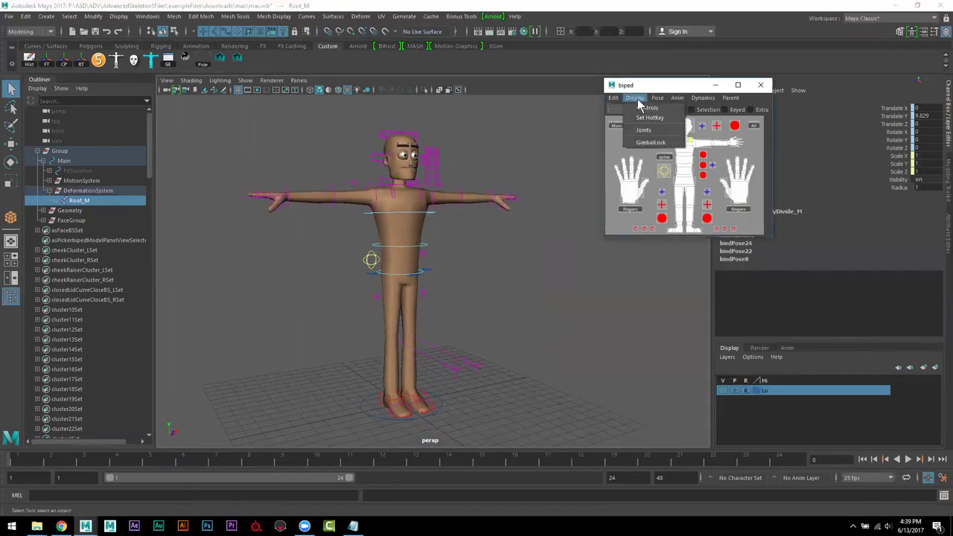
click(645, 130)
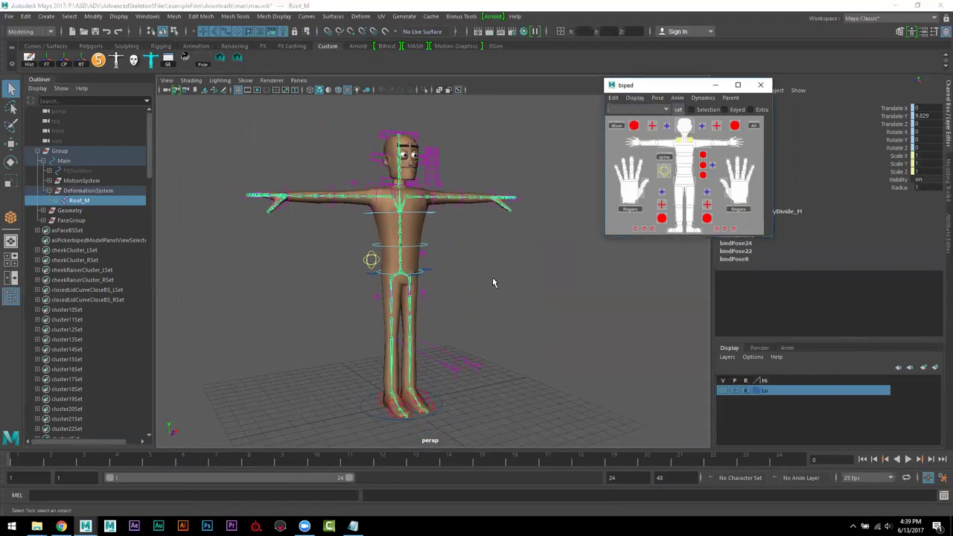
scroll(511, 304, up, 3)
alt+drag(511, 304, 514, 269)
- Open the HumanIK character controls and move the biped picker clear of their options
click(658, 93)
drag(658, 93, 627, 202)
alt+drag(503, 305, 461, 257)
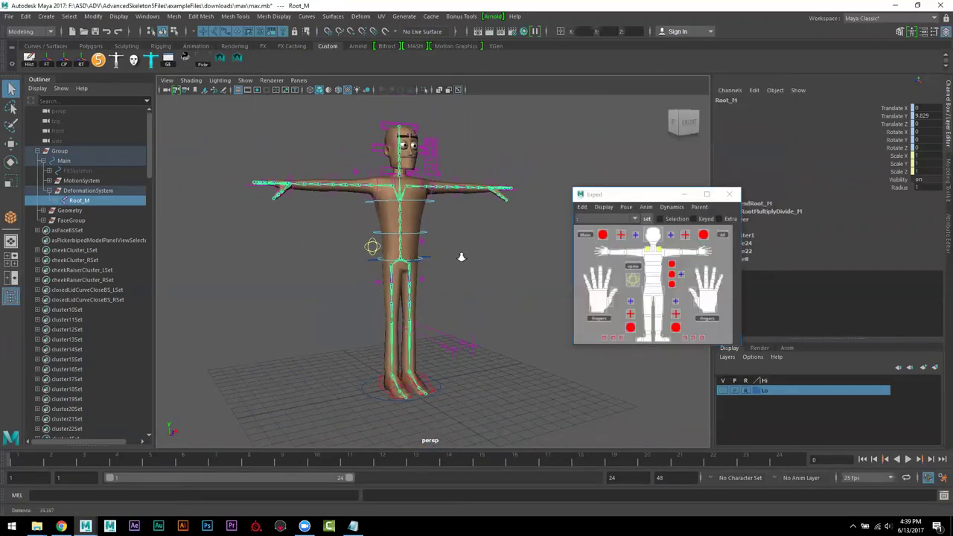
alt+middle_drag(381, 222, 353, 199)
alt+middle_drag(391, 246, 395, 245)
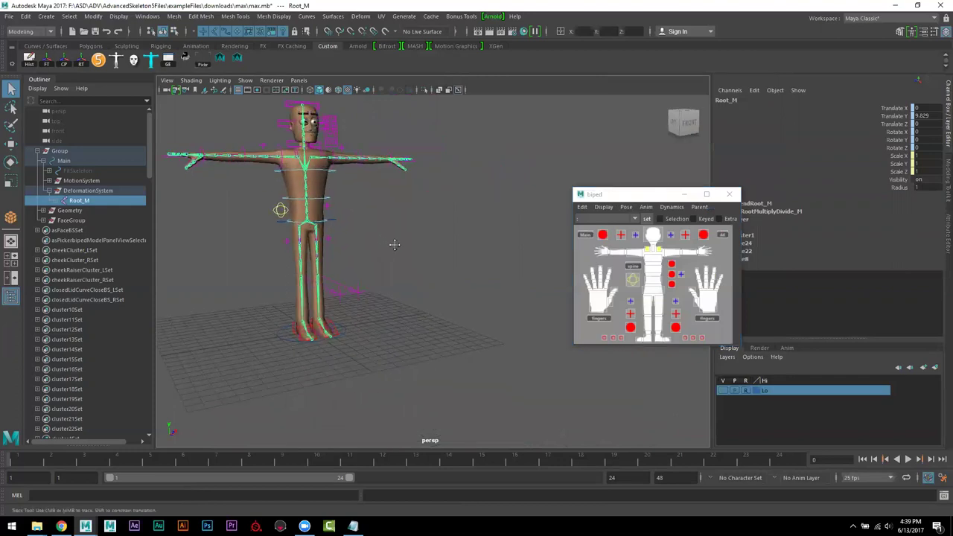
click(913, 34)
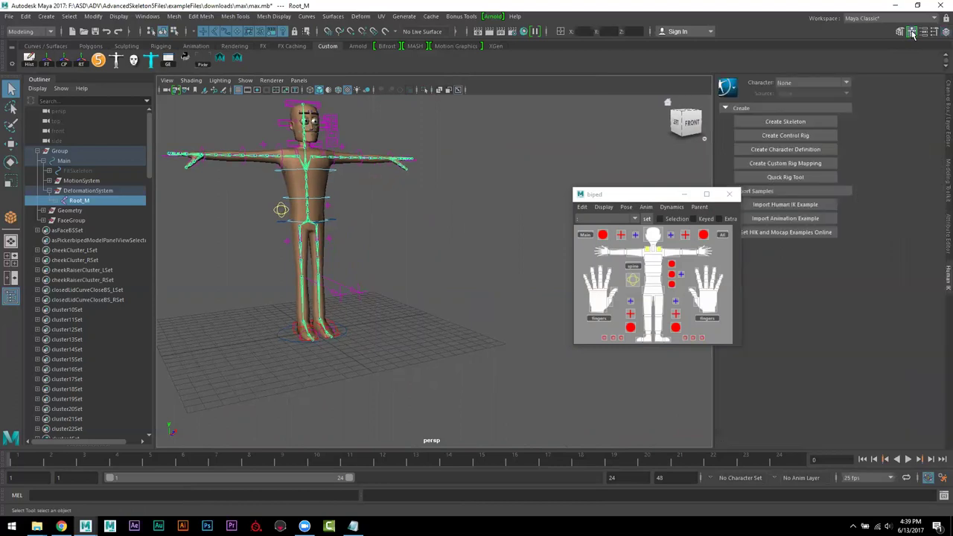
click(642, 207)
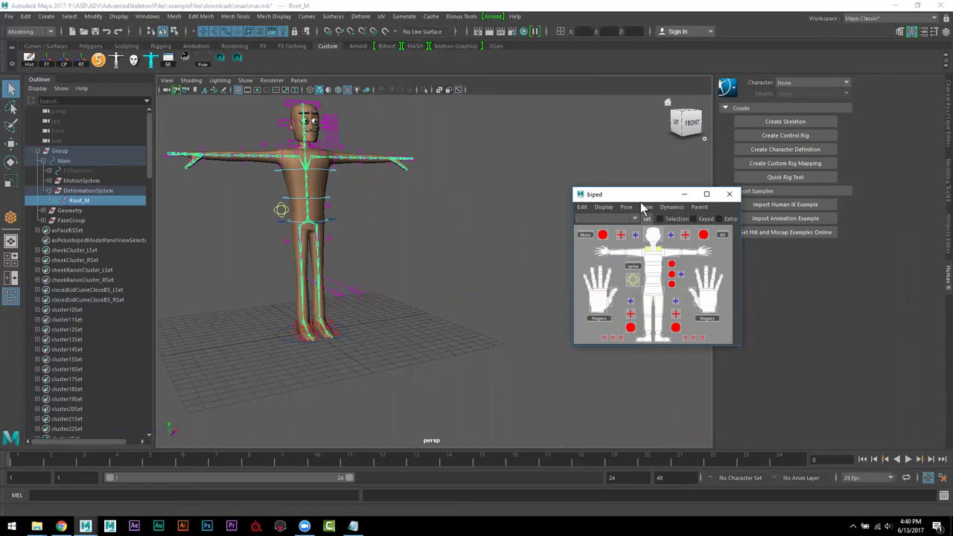
drag(642, 204, 608, 303)
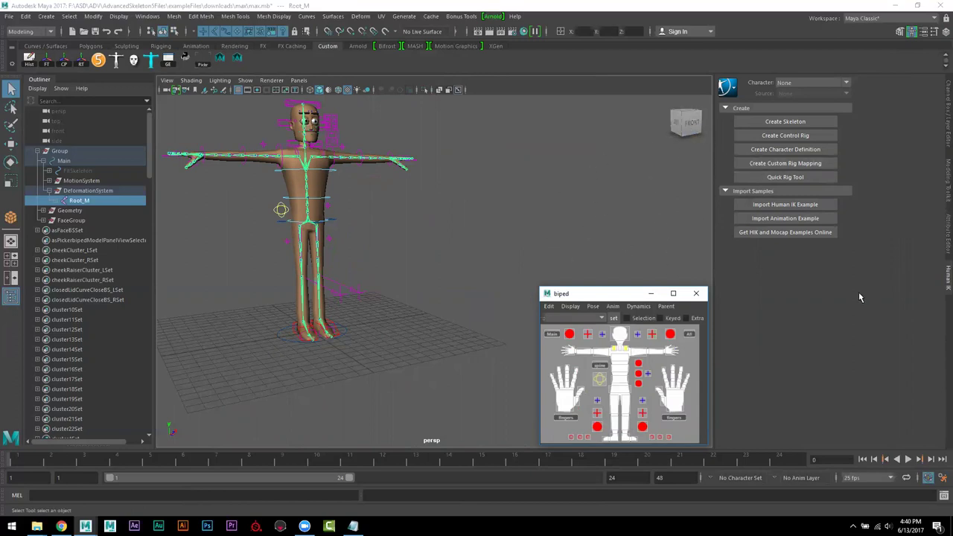
- Isolate the Root_M skeleton in the perspective view so the mesh and controls are hidden
alt+drag(429, 279, 456, 229)
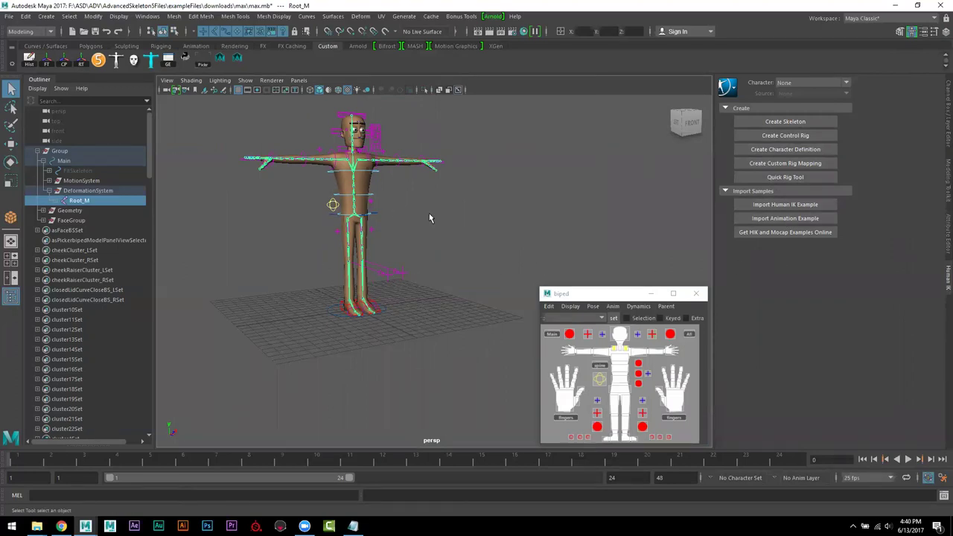
alt+right_drag(481, 233, 554, 254)
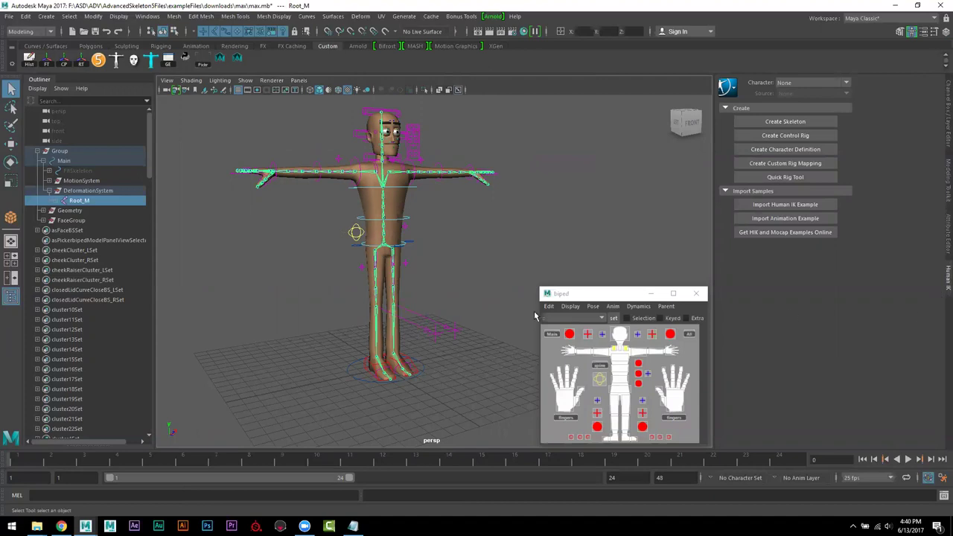
alt+right_drag(439, 270, 444, 273)
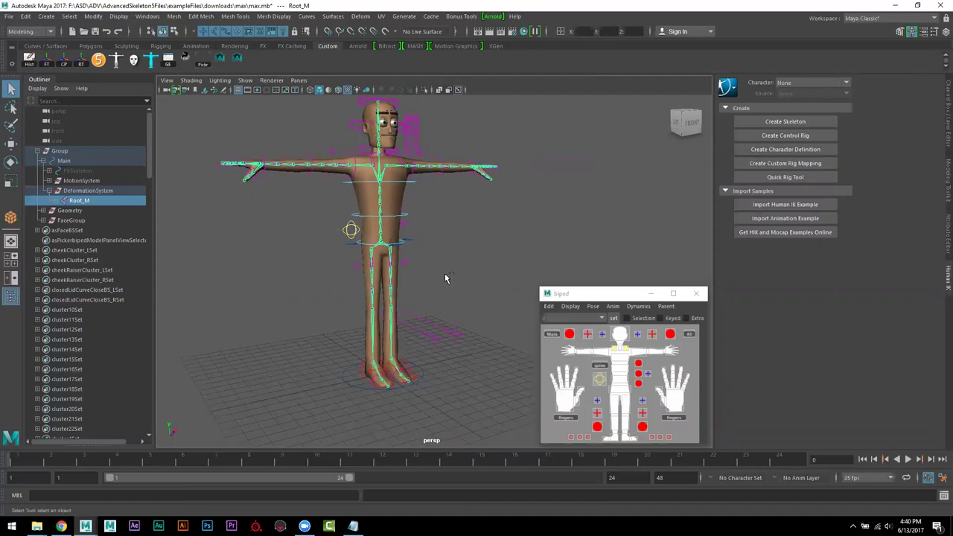
key(ctrl+1)
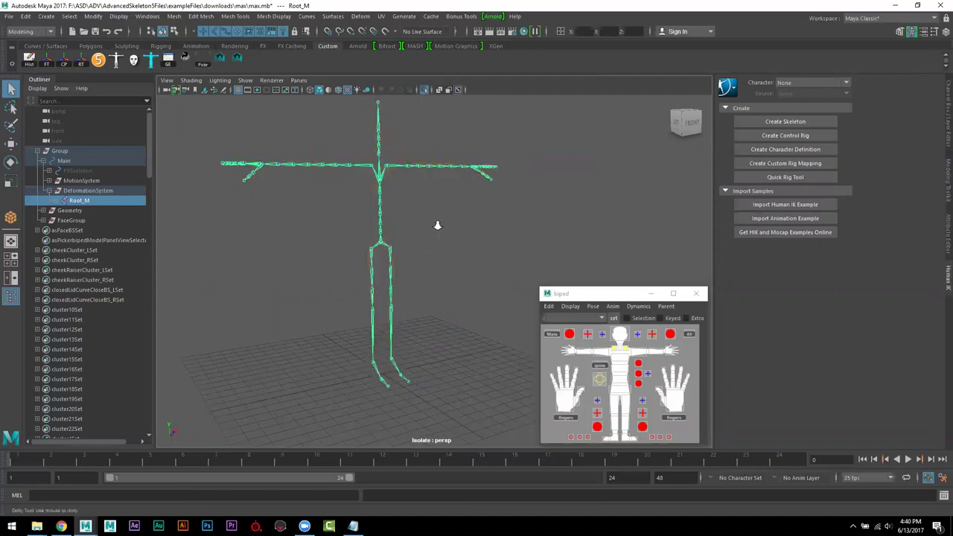
alt+drag(437, 224, 455, 264)
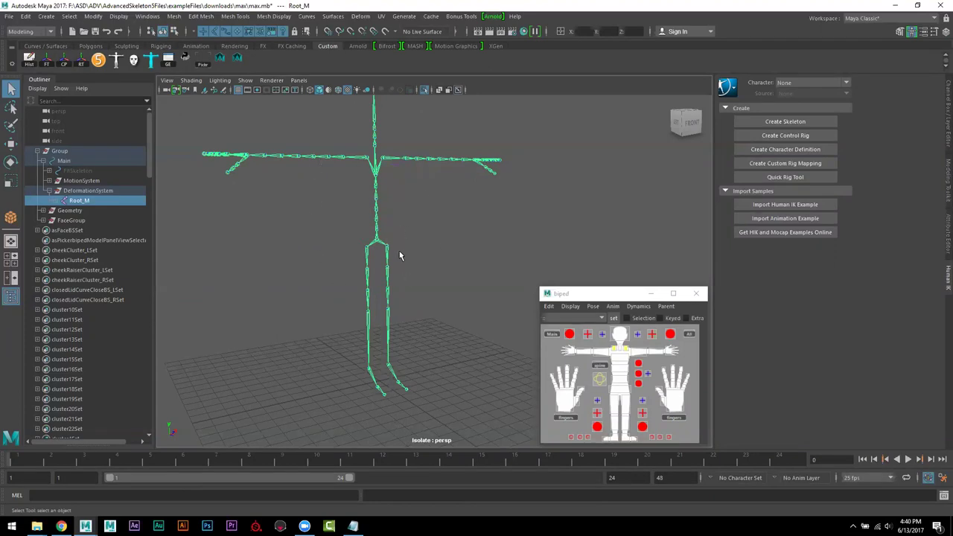
mouse_move(432, 254)
alt+mouse_down()
mouse_move(413, 213)
mouse_move(432, 234)
mouse_move(434, 206)
mouse_move(436, 241)
alt+mouse_up()
scroll(674, 178, up, 2)
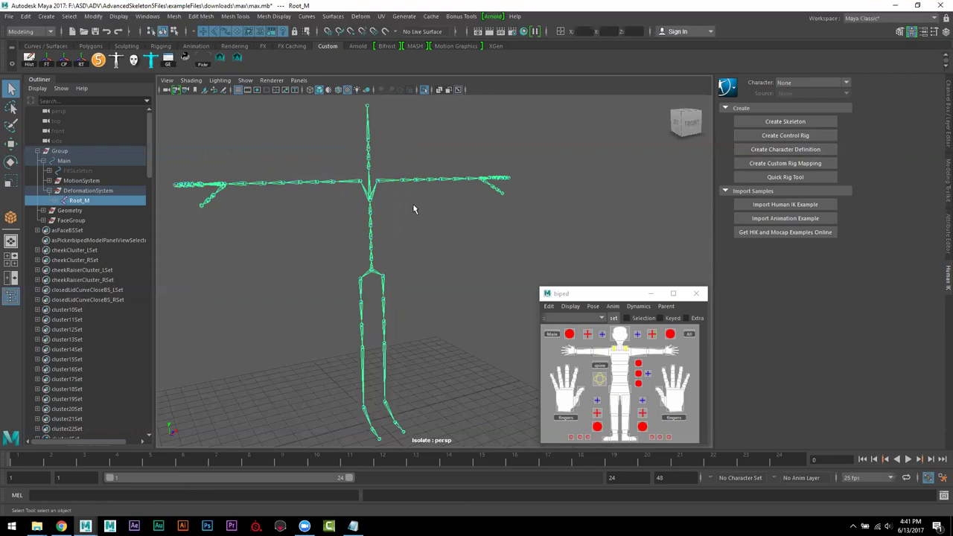
- Create a new HumanIK character definition for the skeleton
click(789, 150)
scroll(450, 239, up, 2)
alt+right_drag(450, 240, 454, 239)
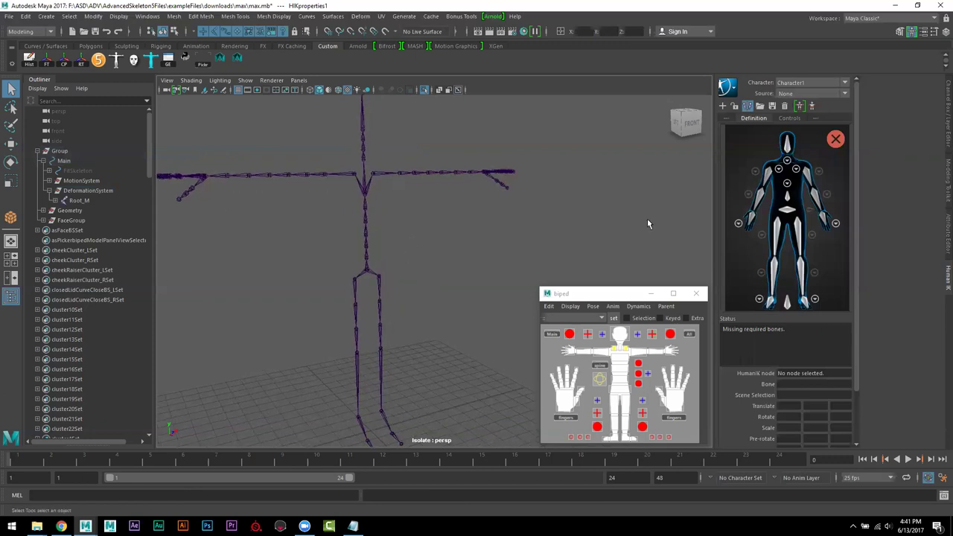
- Assign Shoulder_L to the LeftArm slot and Shoulder_R to the RightArm slot of the character definition
click(402, 175)
right_click(806, 173)
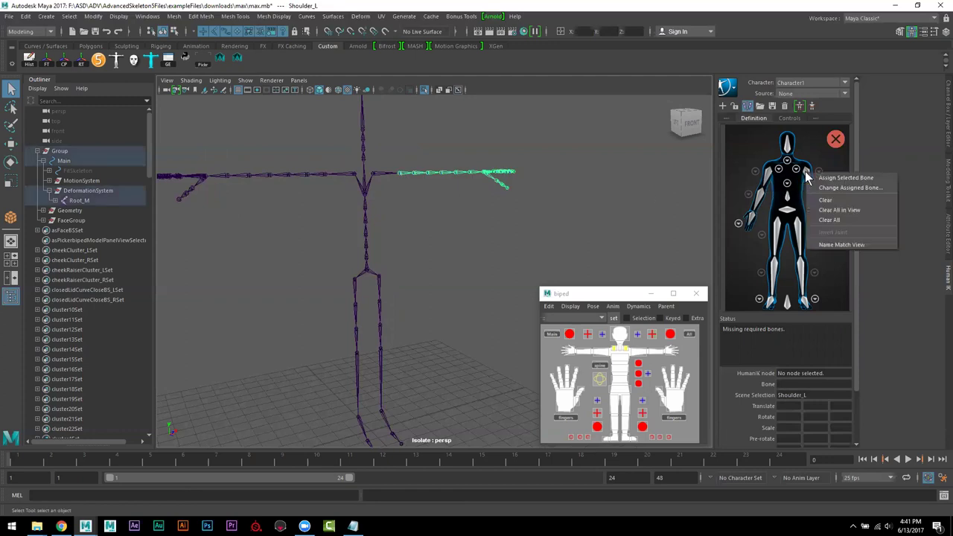
click(828, 178)
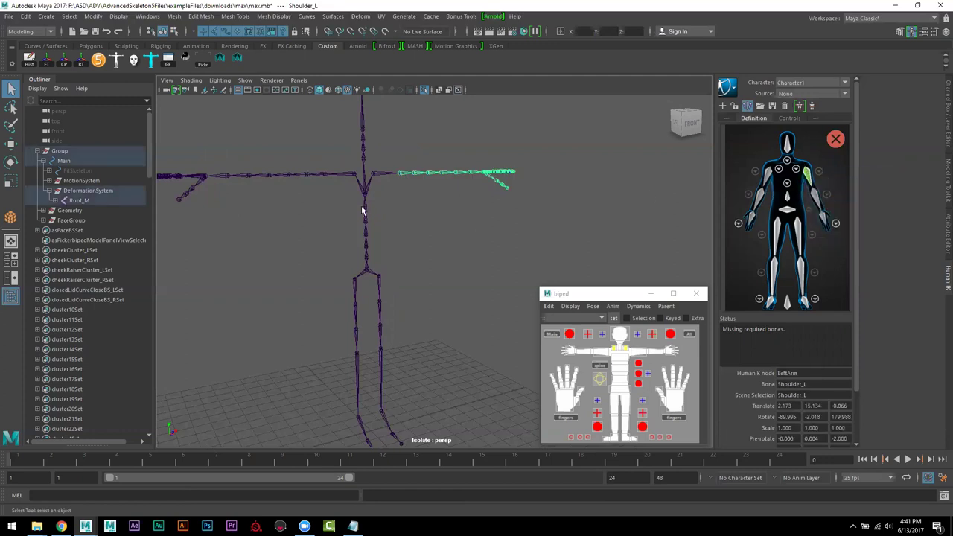
click(323, 179)
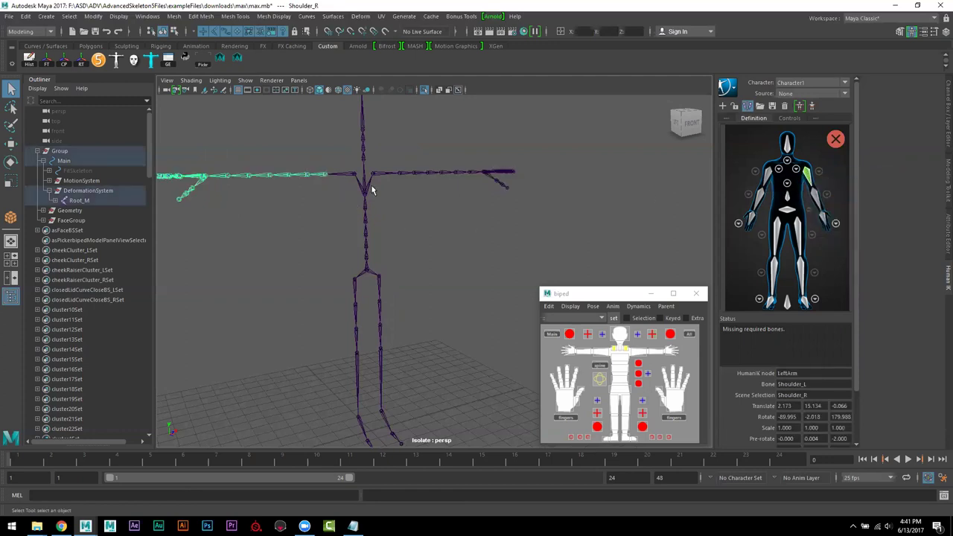
right_click(767, 178)
click(791, 183)
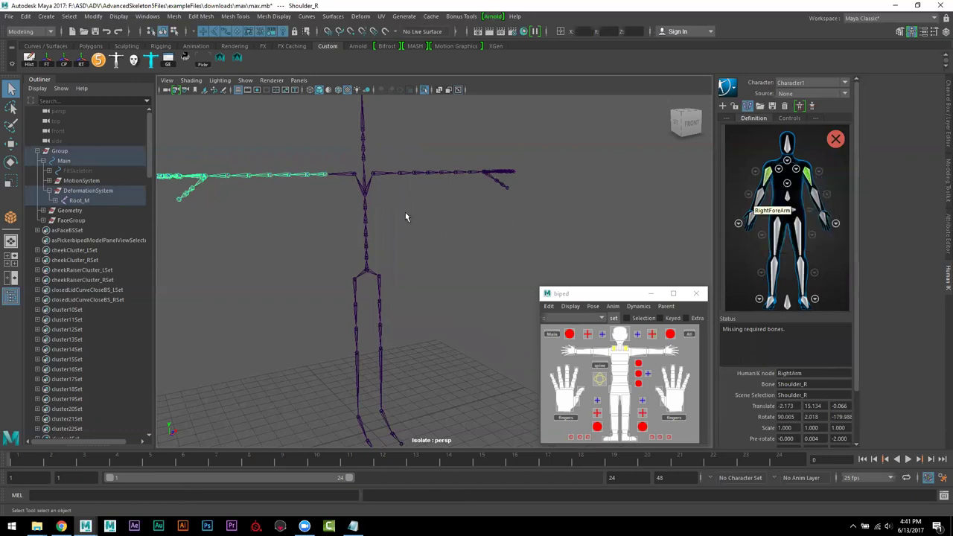
- Replace the biped picker with an enlarged floating Human IK window and show the Channel Box for the ShoulderPart2_L joint
click(430, 175)
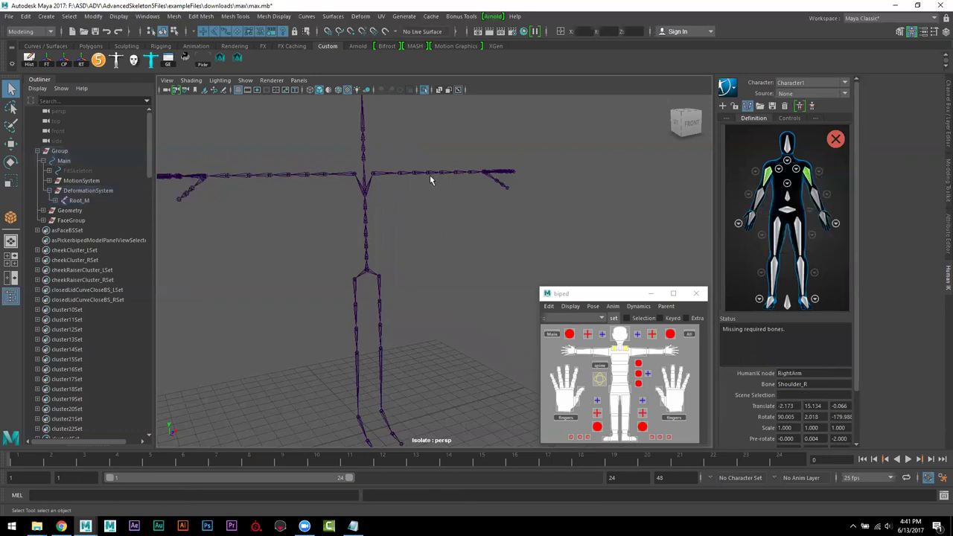
click(435, 175)
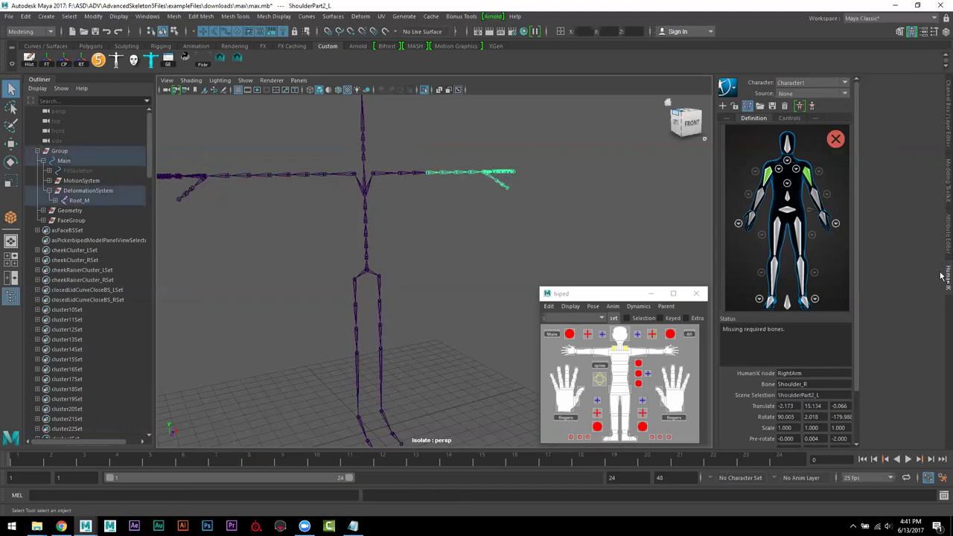
drag(942, 277, 600, 233)
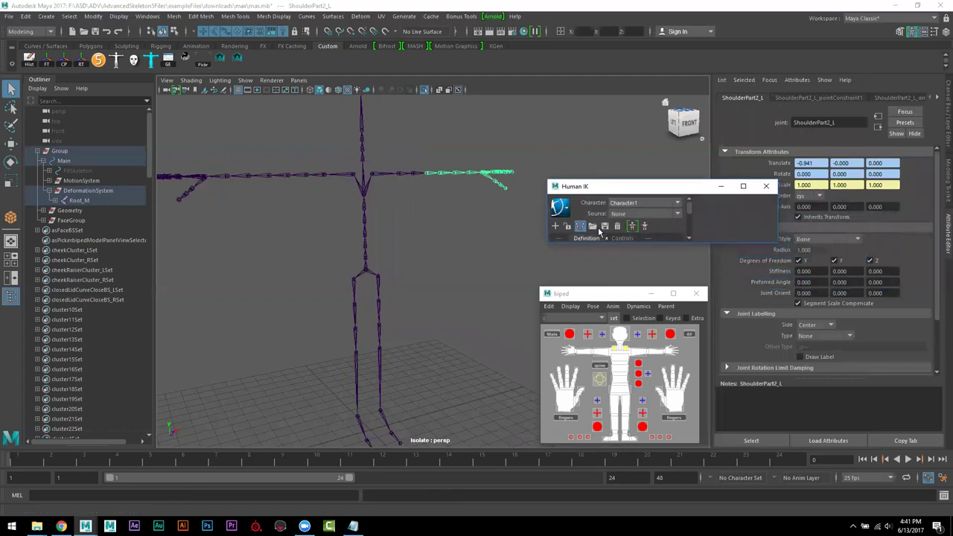
click(695, 293)
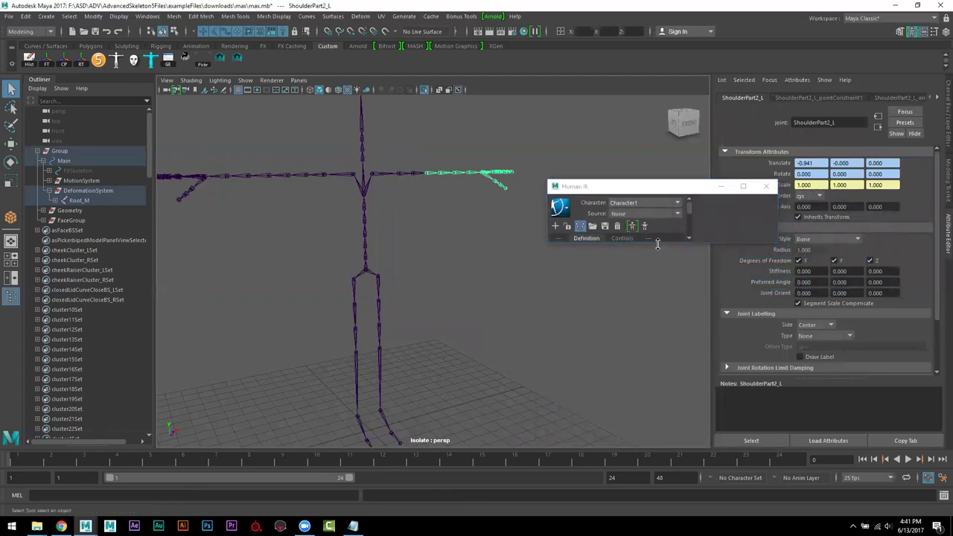
drag(658, 244, 678, 463)
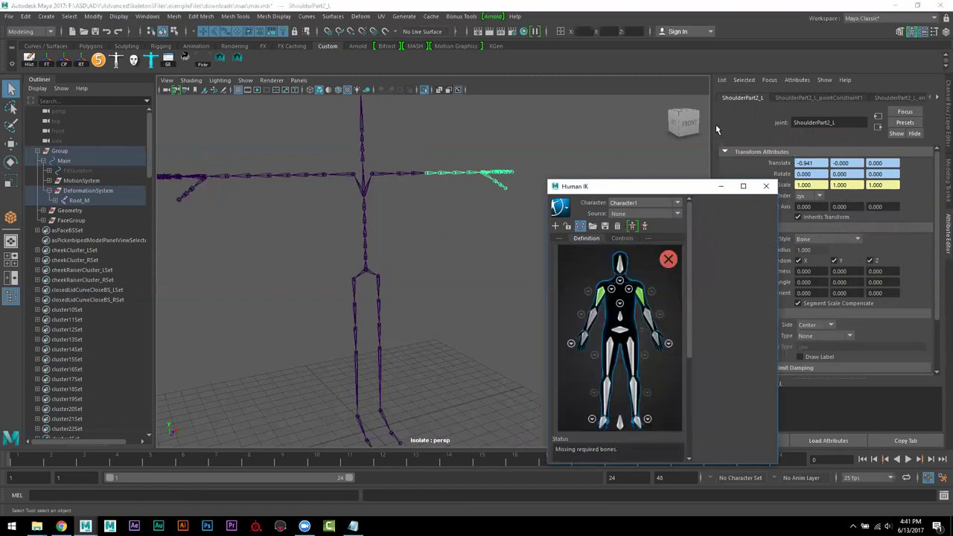
click(947, 111)
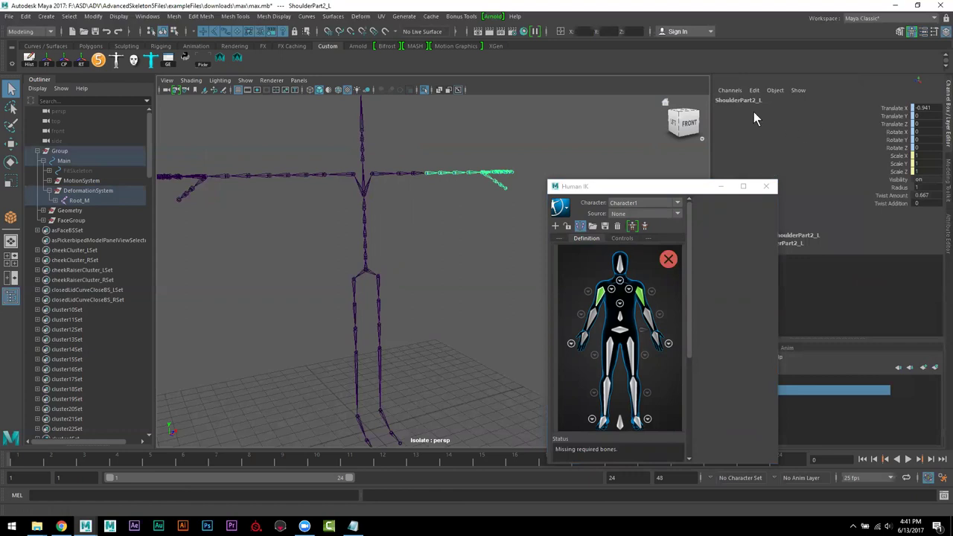
- Assign the Elbow_L joint to the LeftForeArm slot of the character definition
click(440, 174)
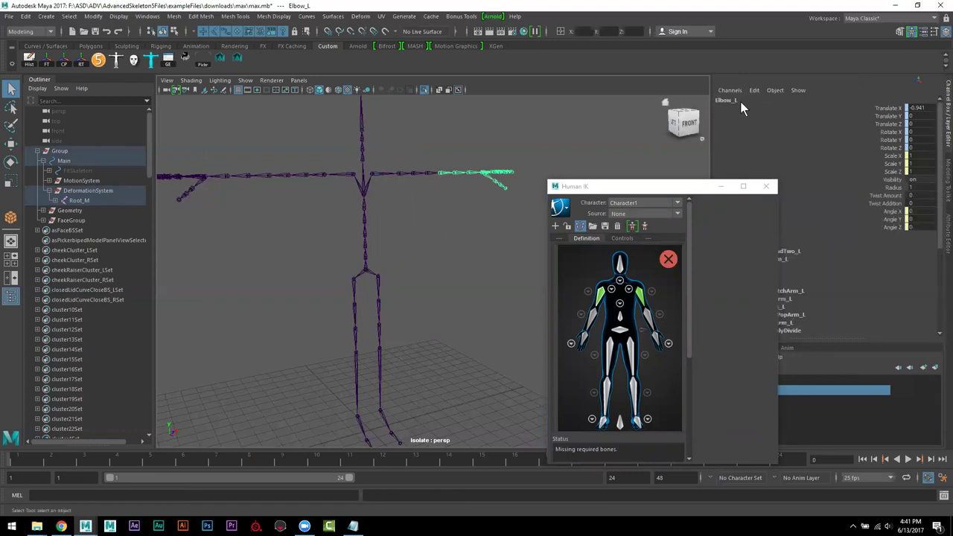
right_click(648, 320)
click(679, 321)
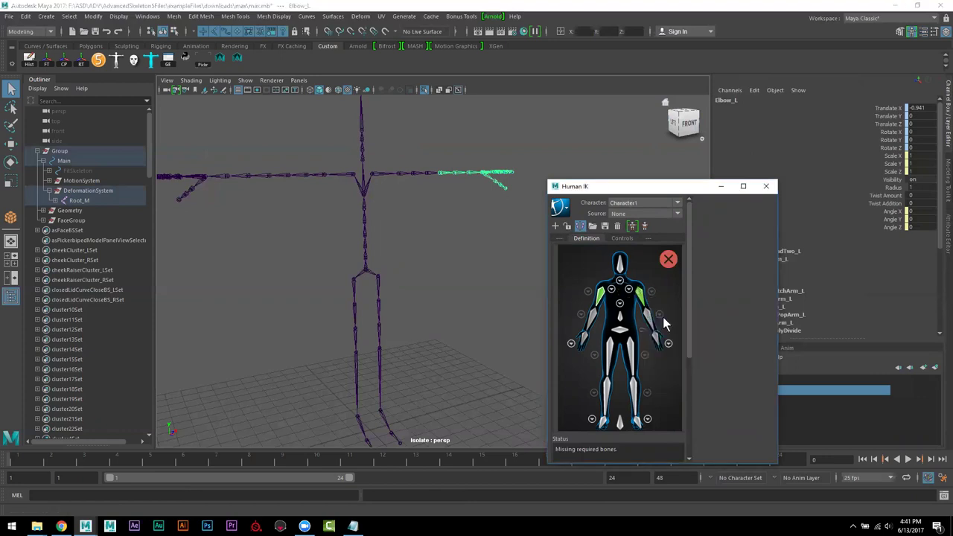
- Select Wrist_L as the parent of the left thumb joint and assign it to the definition's left hand slot
click(484, 174)
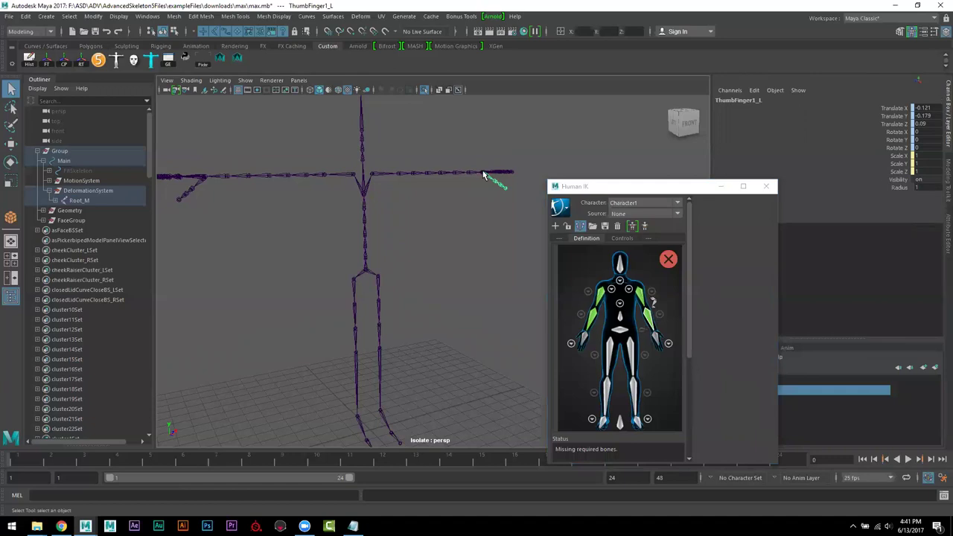
alt+drag(478, 213, 470, 269)
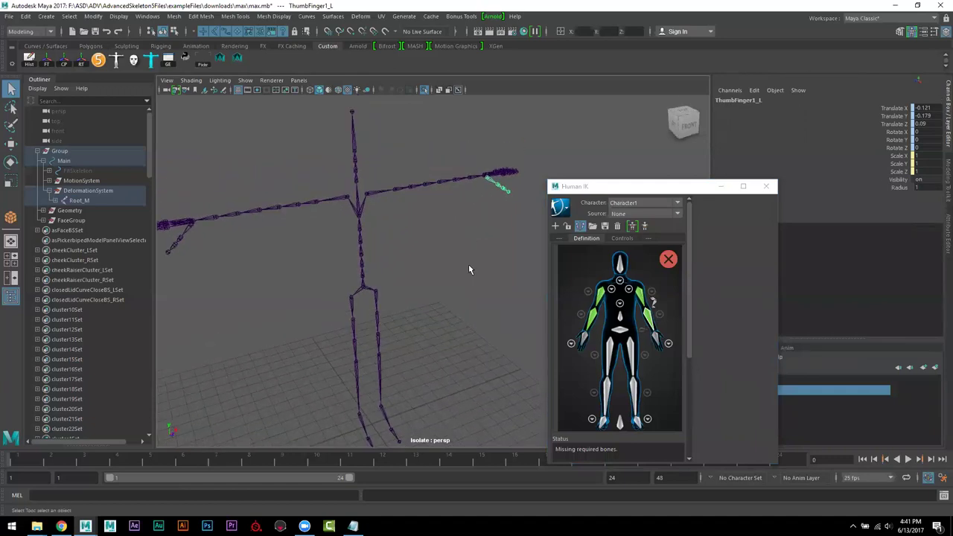
key(Up)
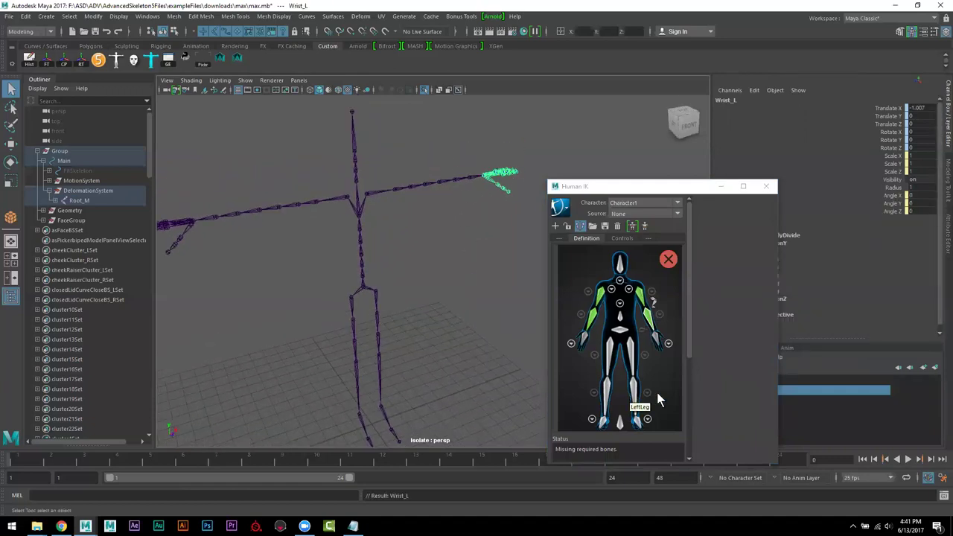
right_click(656, 340)
click(672, 341)
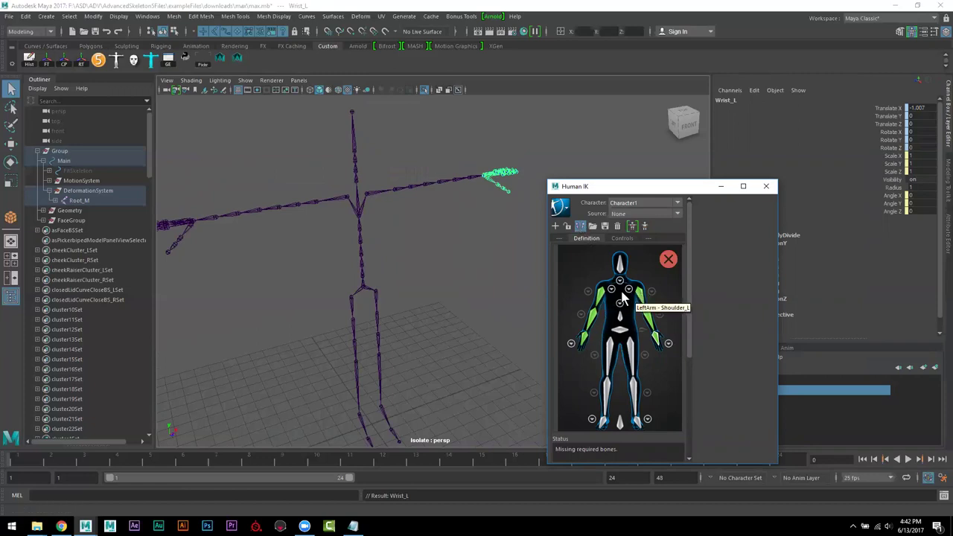
- Assign the Hip_L joint to the left upper leg slot of the character definition
mouse_move(451, 287)
alt+mouse_down()
mouse_move(466, 236)
mouse_move(450, 289)
alt+mouse_up()
click(389, 254)
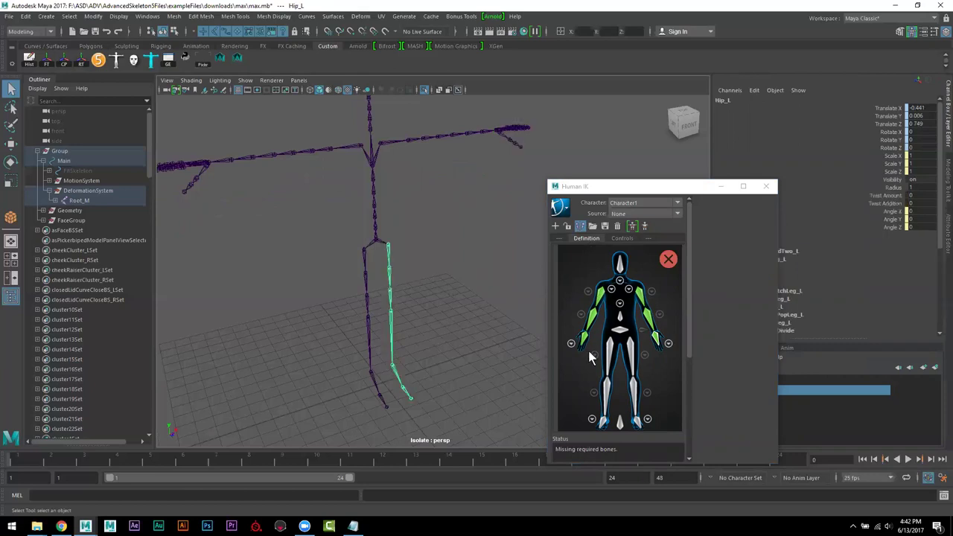
right_click(629, 348)
click(647, 347)
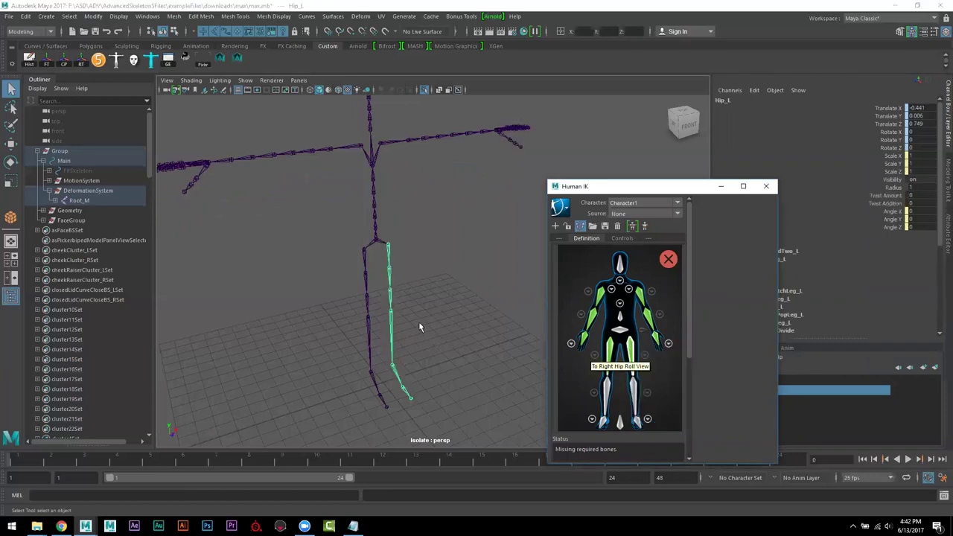
- Assign the Knee_L joint to the LeftLeg slot and Ankle_L to the LeftFoot slot of the character definition
click(391, 327)
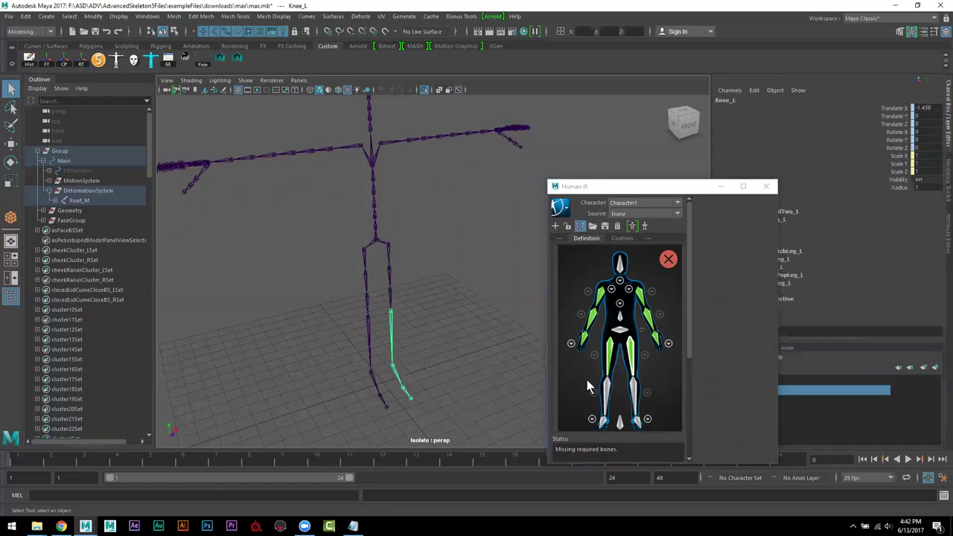
right_click(635, 389)
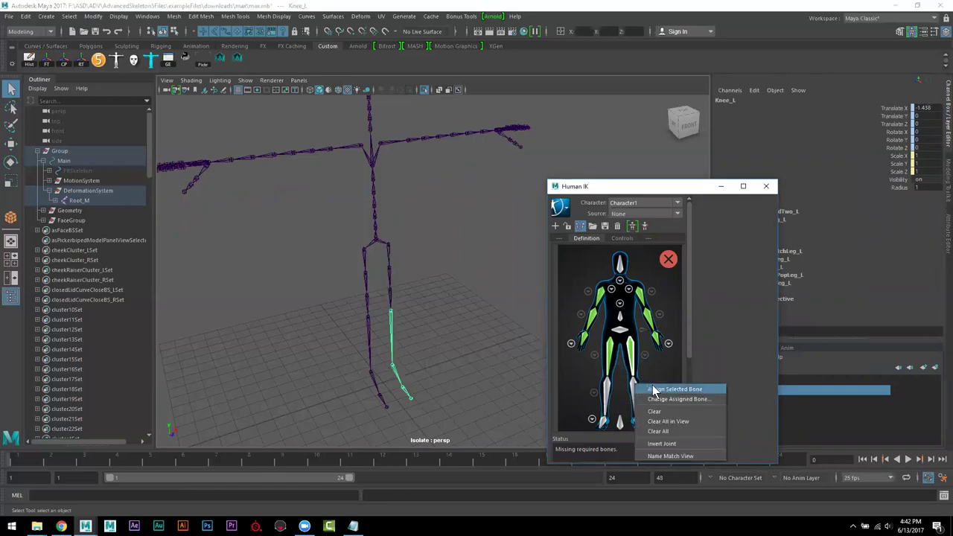
click(653, 388)
alt+middle_drag(461, 329, 459, 247)
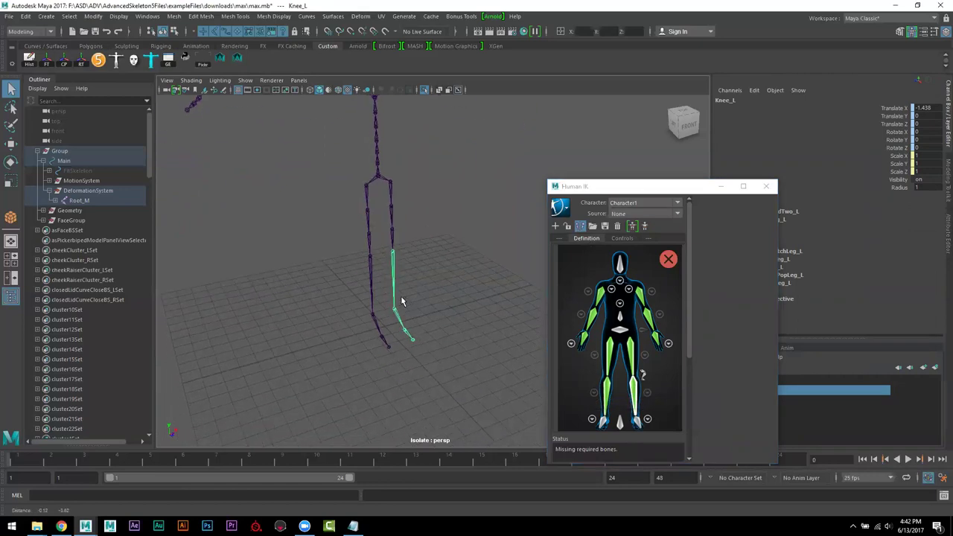
click(403, 328)
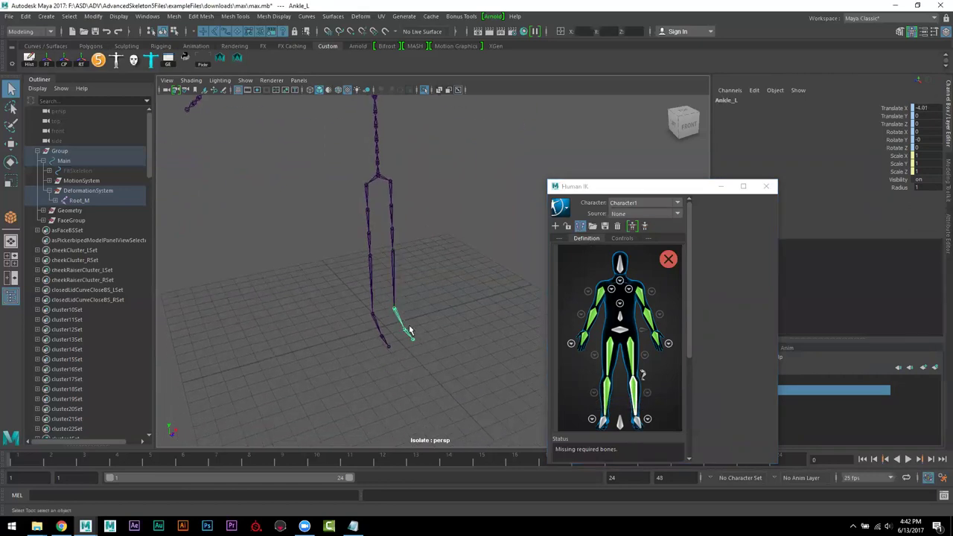
right_click(636, 423)
click(648, 426)
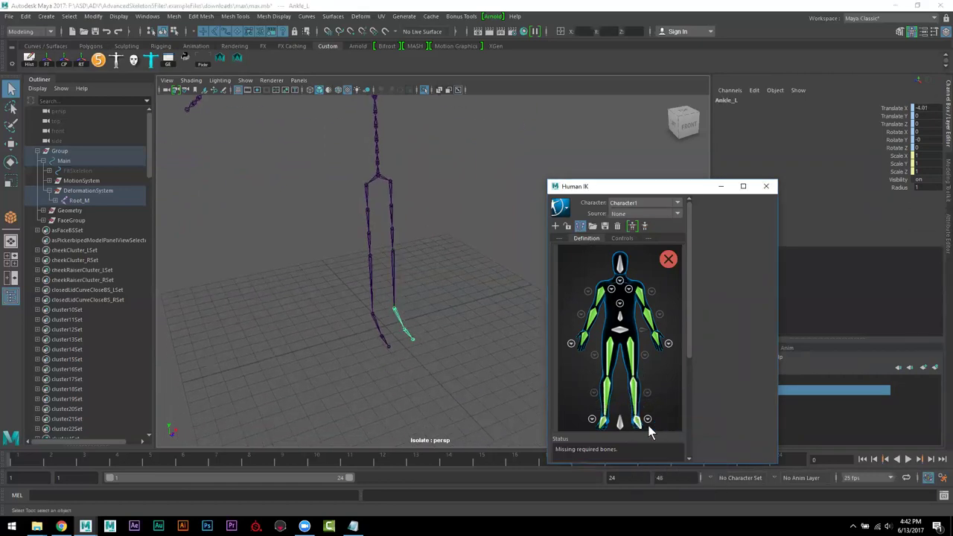
- Assign the Toes_L joint to the LeftToeBase slot in the left foot view and return to the full-body view
click(648, 422)
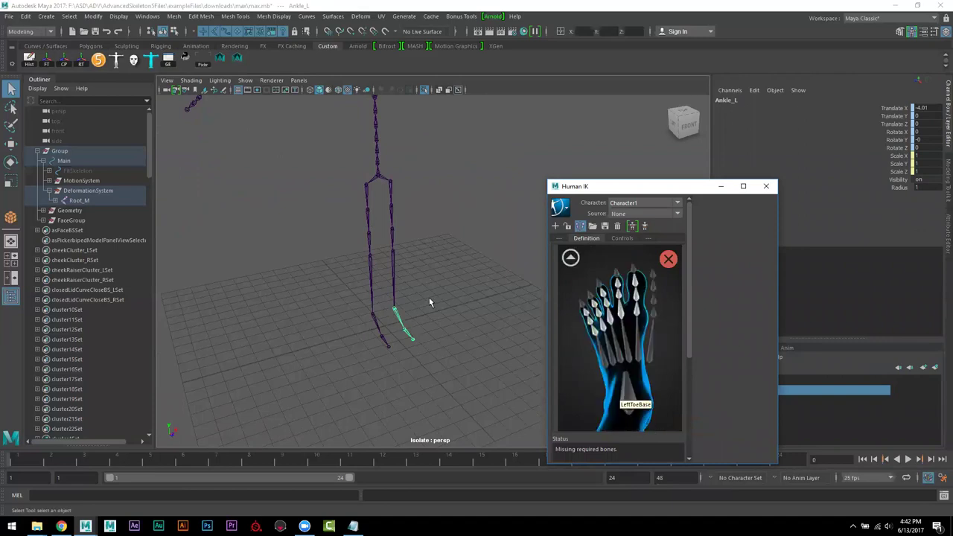
click(409, 338)
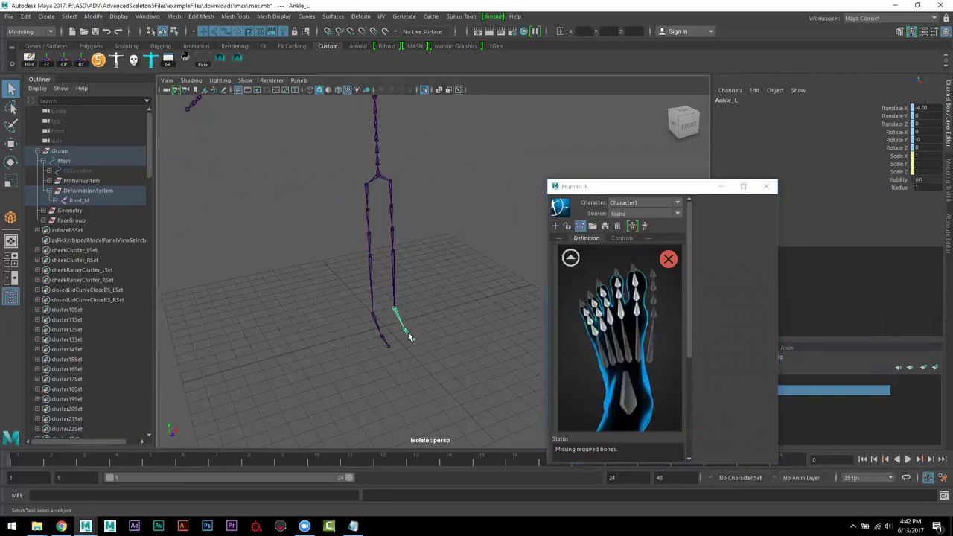
right_click(629, 397)
click(646, 396)
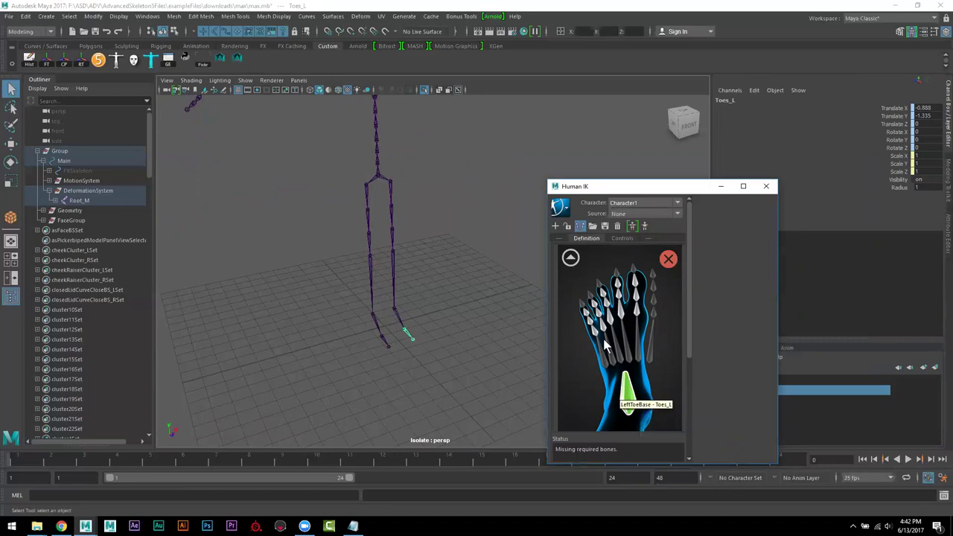
click(570, 259)
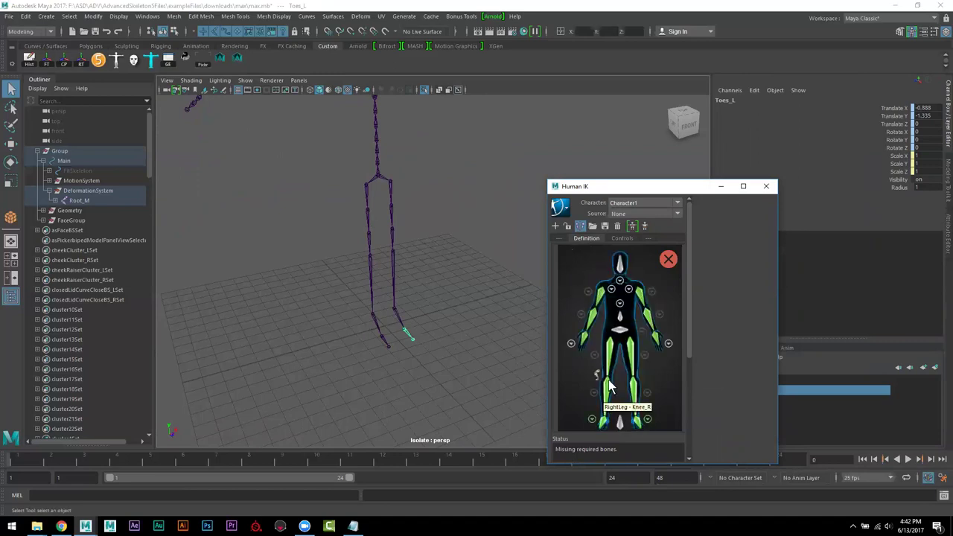
- Assign the Root_M joint to the hips slot and RootPart1_M to the spine slot of the definition
alt+middle_drag(448, 220, 463, 289)
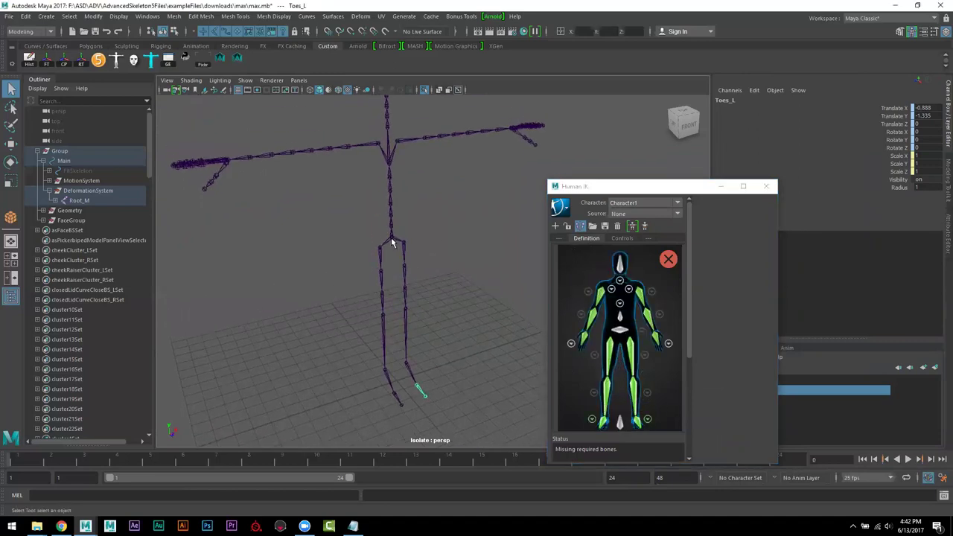
click(392, 239)
right_click(624, 331)
click(640, 339)
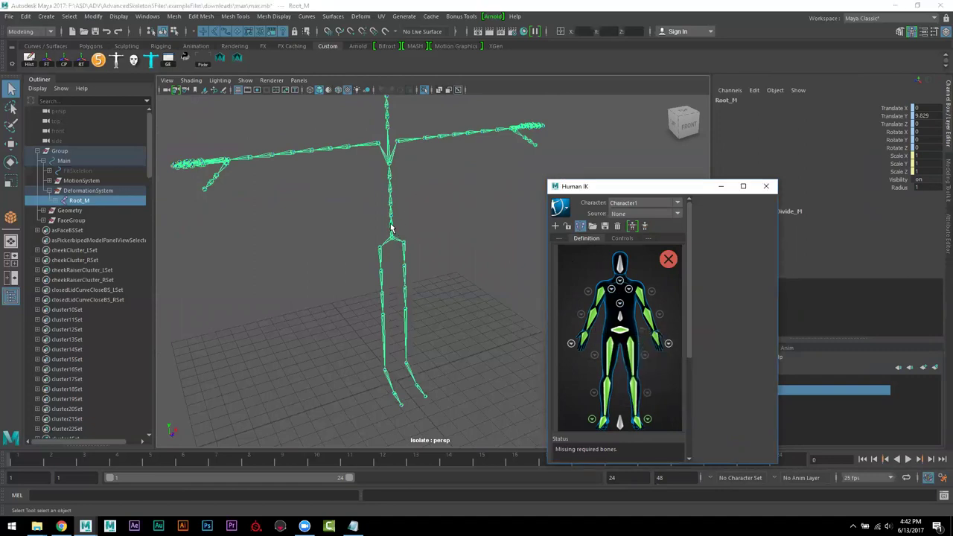
click(391, 227)
right_click(619, 320)
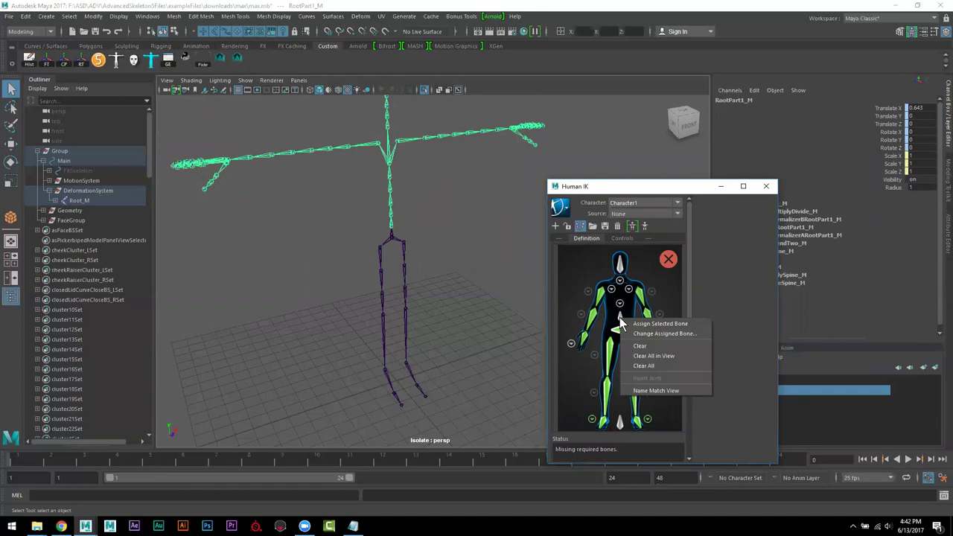
click(648, 324)
- Assign the Neck_M joint to the lowest slot in the neck view and return to the full-body view
alt+drag(509, 283, 389, 218)
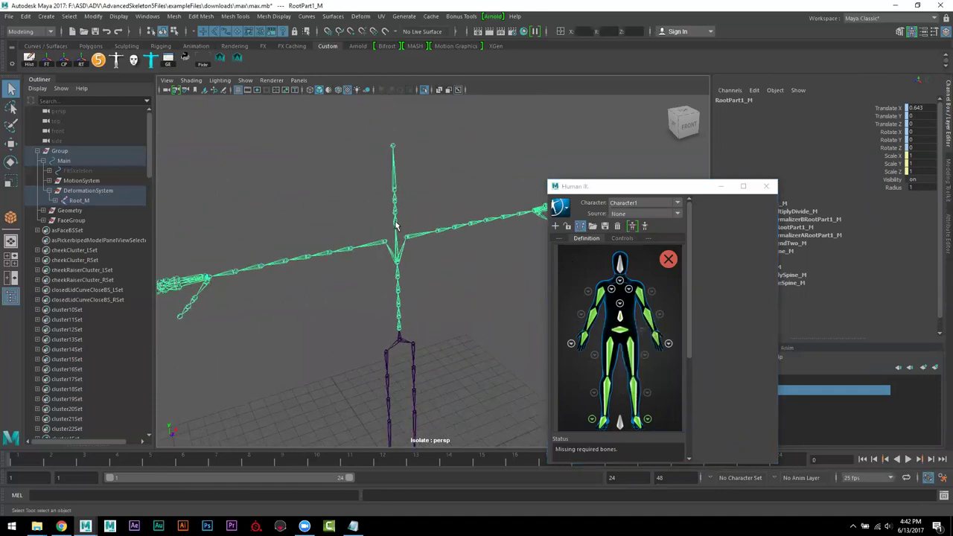
click(396, 225)
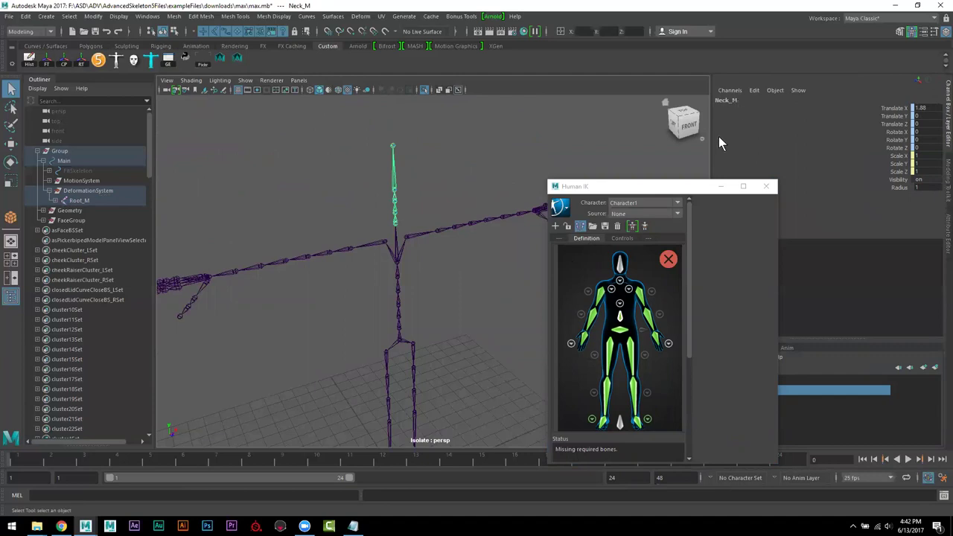
click(621, 286)
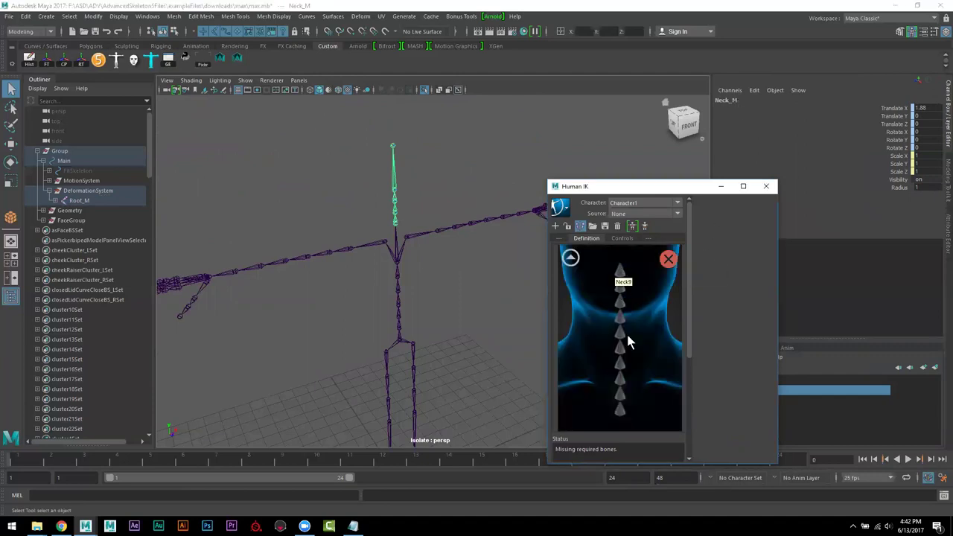
right_click(619, 411)
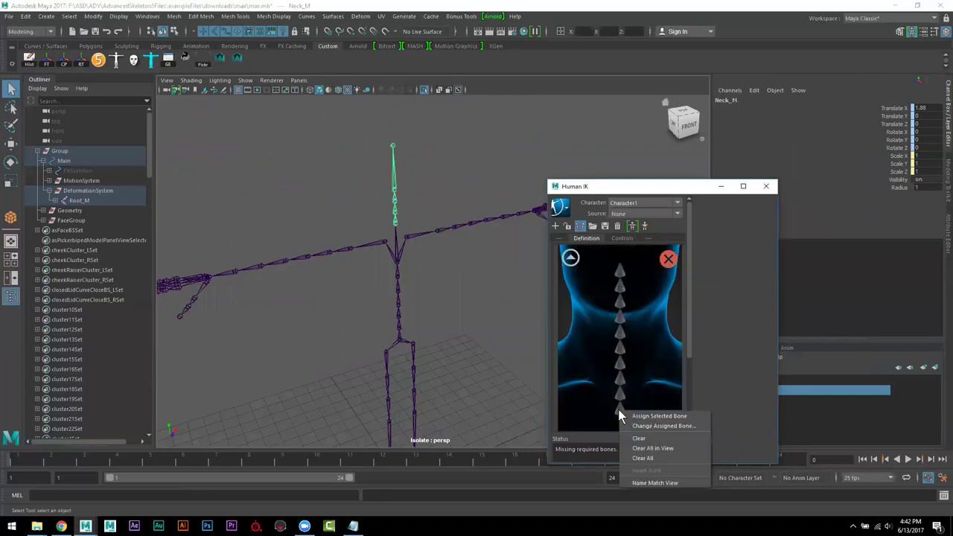
click(632, 416)
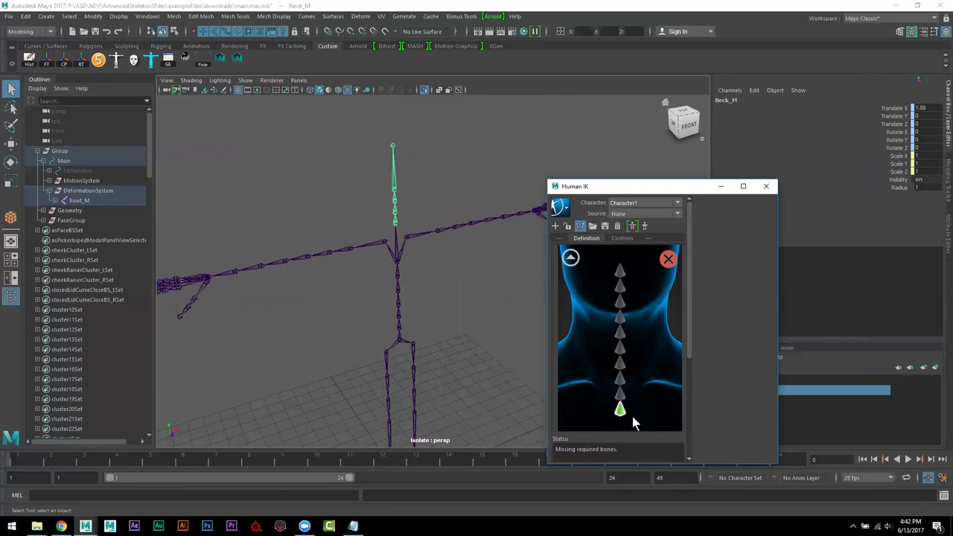
click(570, 257)
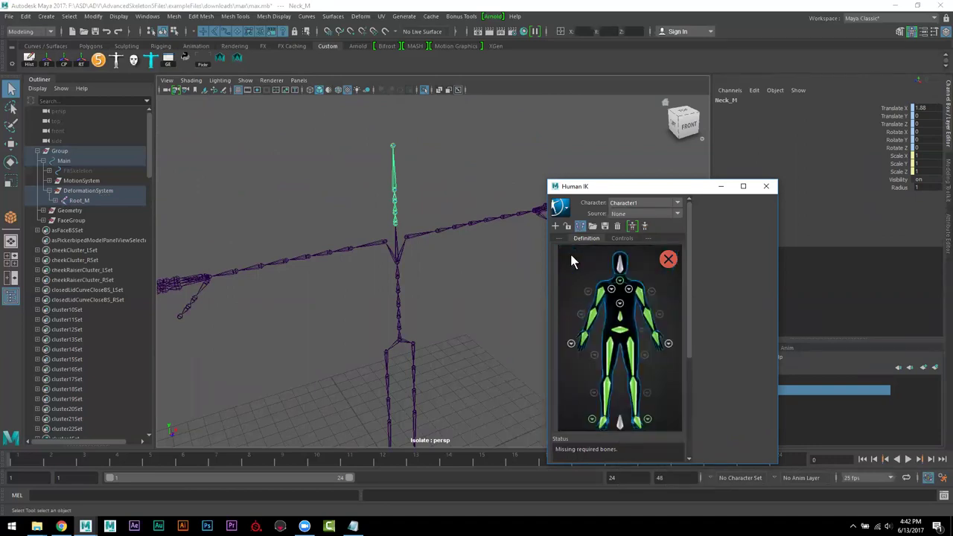
- Assign the Head_M joint to the Head slot of the character definition
click(394, 175)
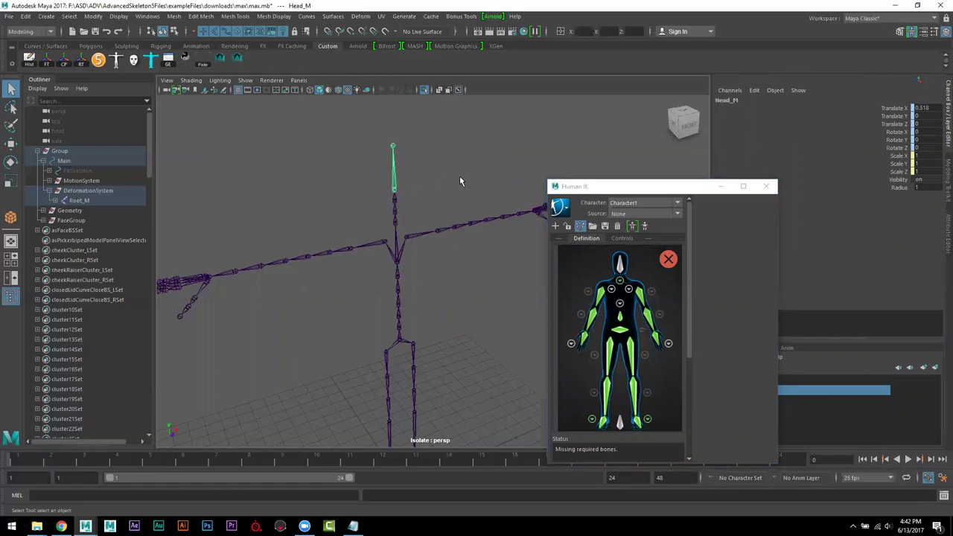
right_click(621, 265)
click(641, 272)
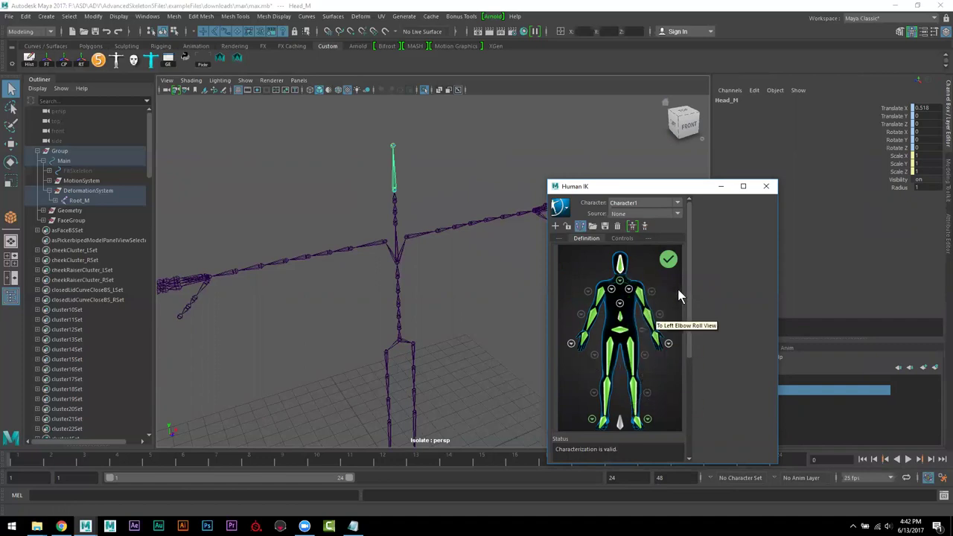
- Lock the character definition and create a custom rig mapping for Character1
click(567, 226)
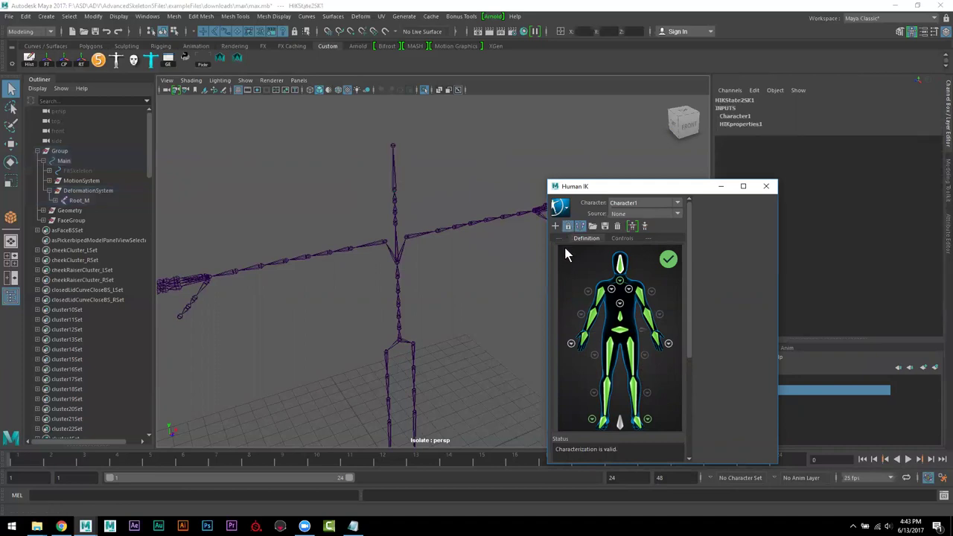
scroll(455, 297, down, 3)
alt+middle_drag(450, 290, 398, 211)
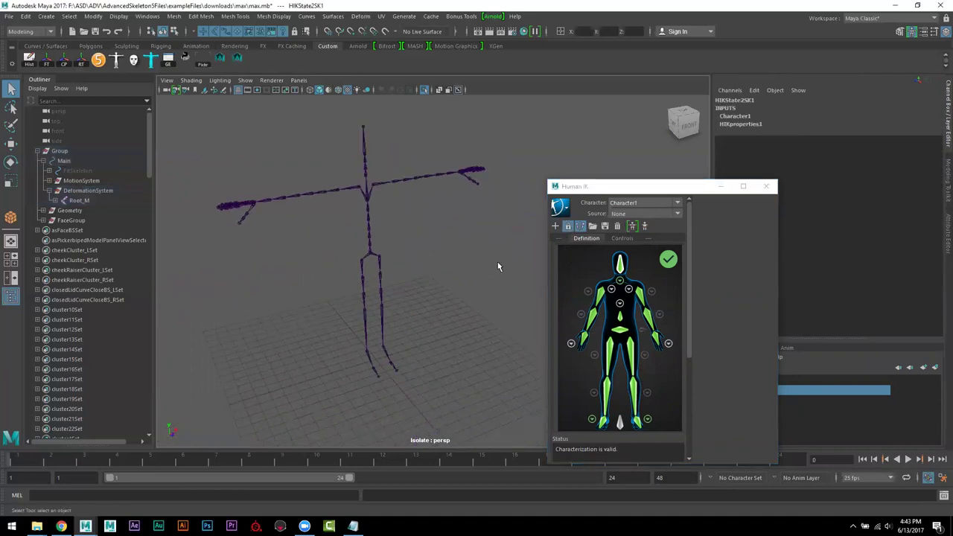
click(645, 225)
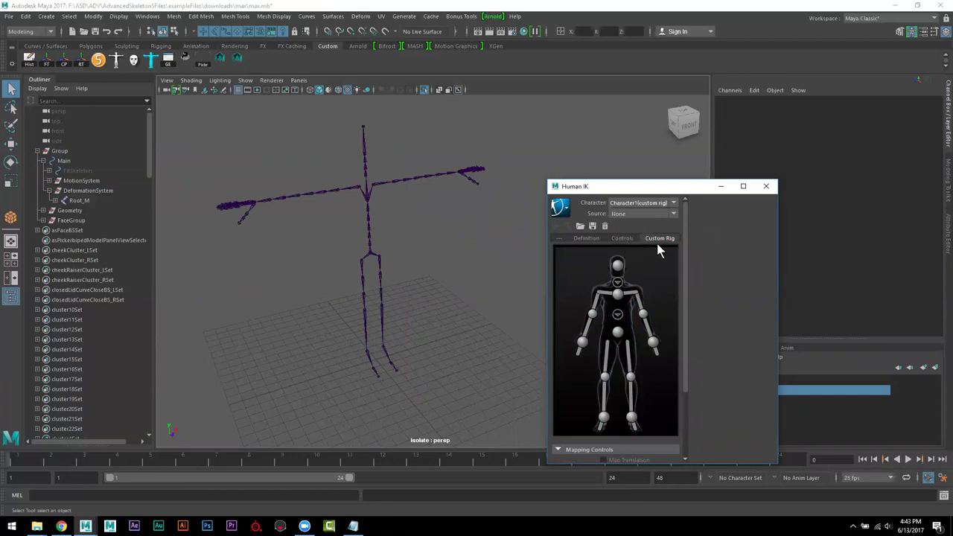
- Turn off the viewport isolation and map the IKLeg_L control to the left foot effector of the custom rig
alt+drag(333, 300, 359, 310)
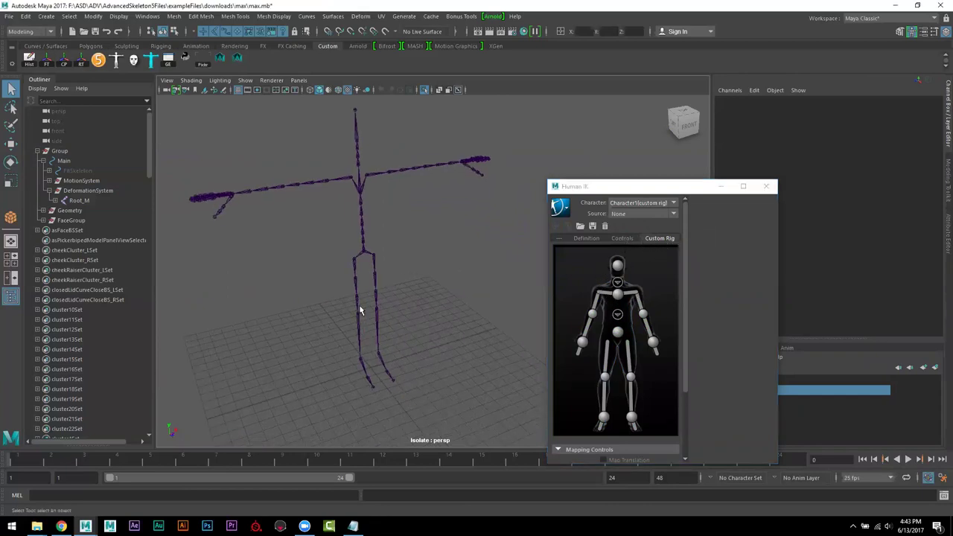
key(ctrl+1)
alt+drag(409, 272, 427, 280)
alt+right_drag(426, 281, 485, 356)
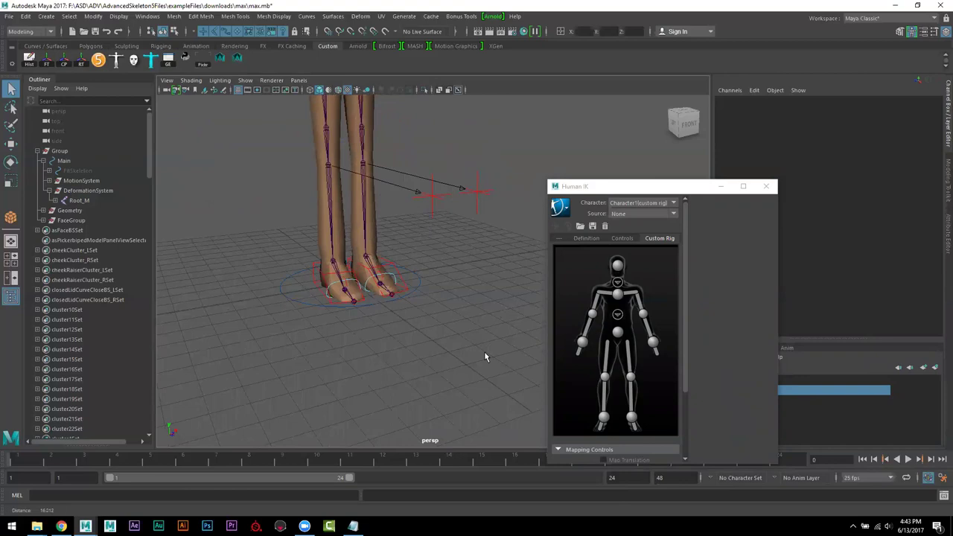
click(393, 269)
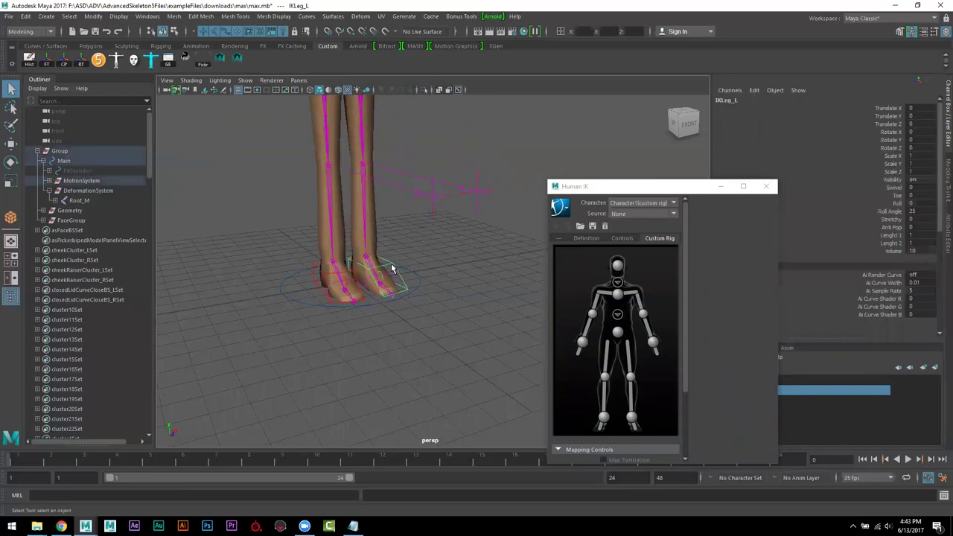
right_click(631, 418)
click(648, 426)
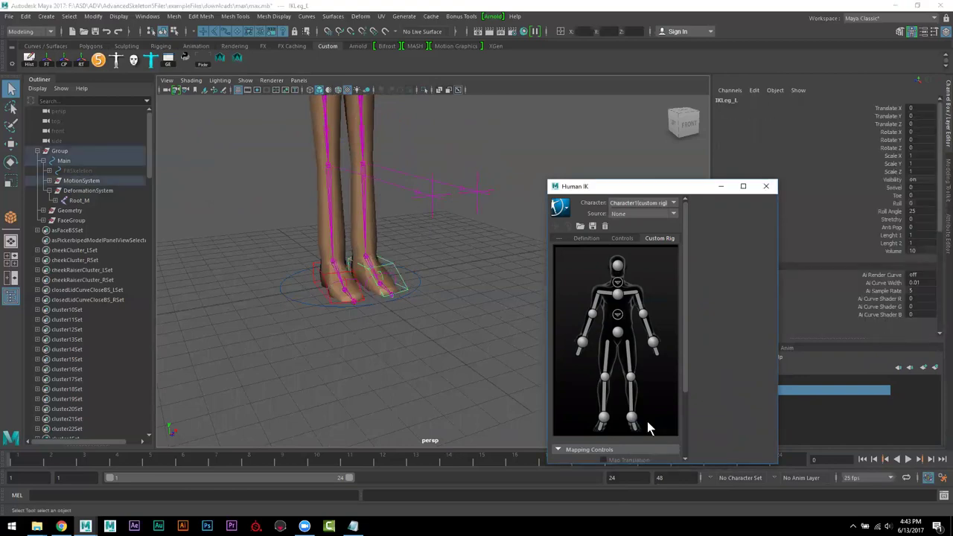
- Map the IKLeg_R control to the right foot effector of the custom rig
click(315, 268)
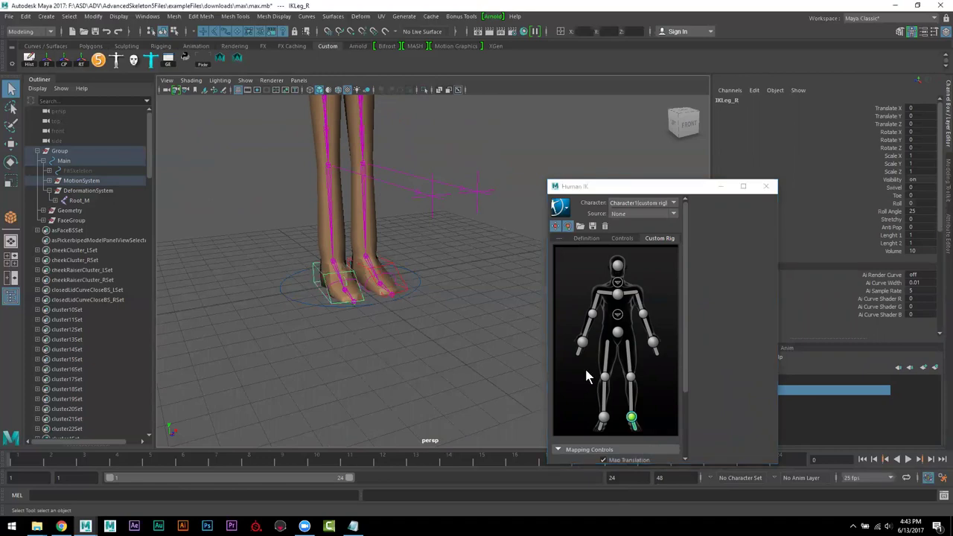
right_click(605, 419)
click(623, 422)
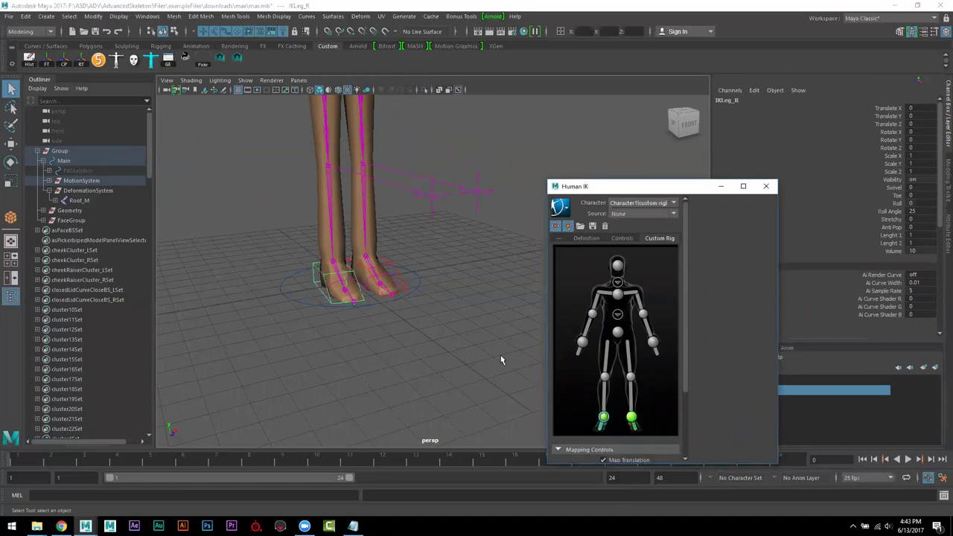
- Map the RootX_M control to the hips effector of the custom rig
alt+middle_drag(478, 293, 449, 335)
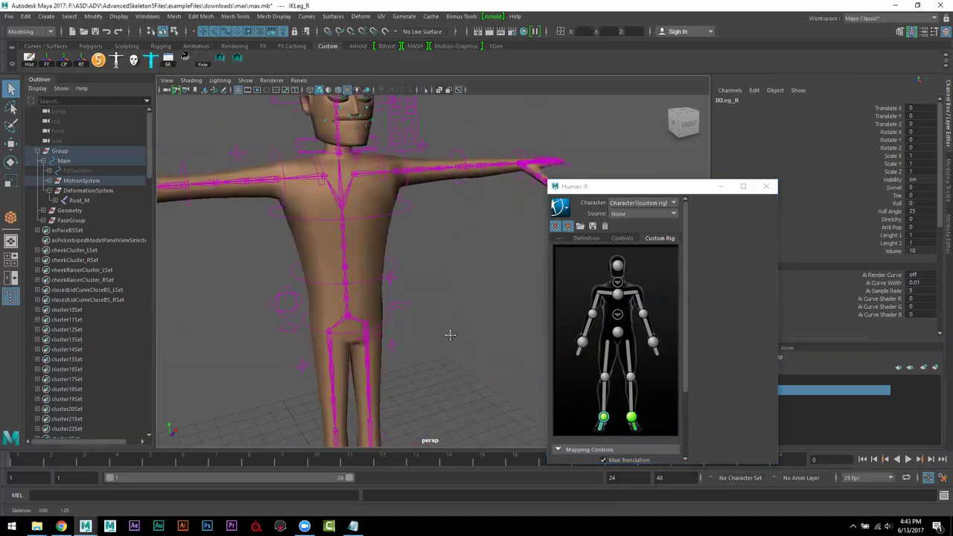
click(403, 311)
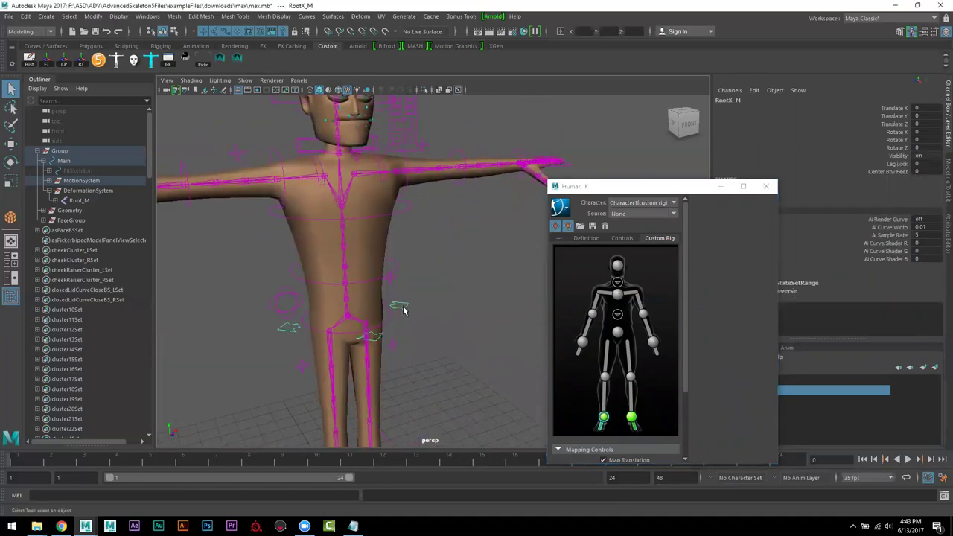
right_click(629, 333)
click(637, 341)
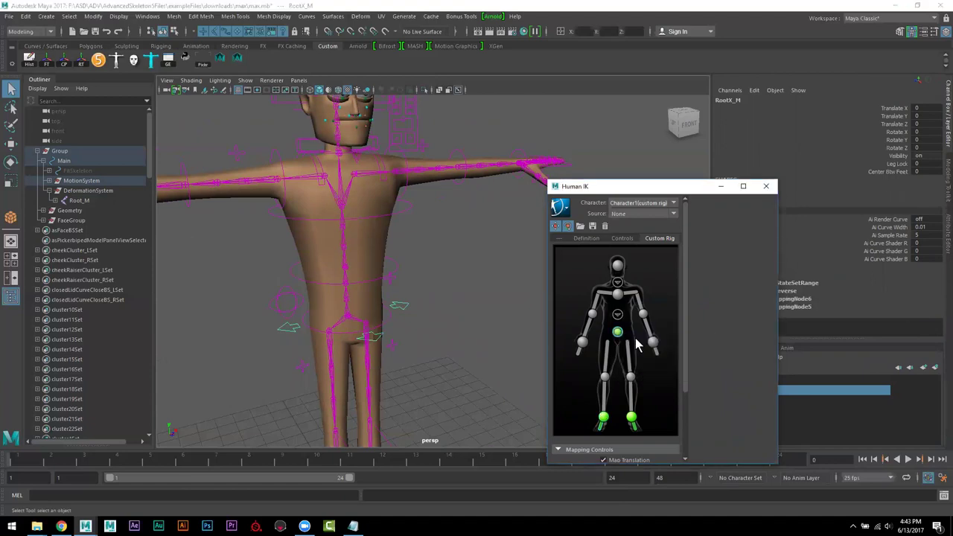
- Map the FKShoulder_L control to the left upper arm of the custom rig
alt+drag(491, 266, 430, 262)
alt+middle_drag(430, 262, 389, 275)
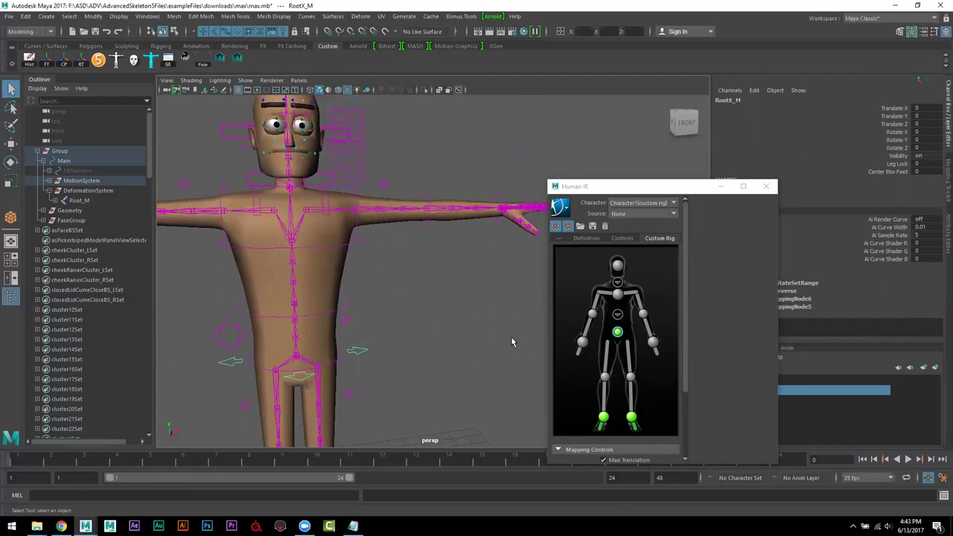
click(356, 198)
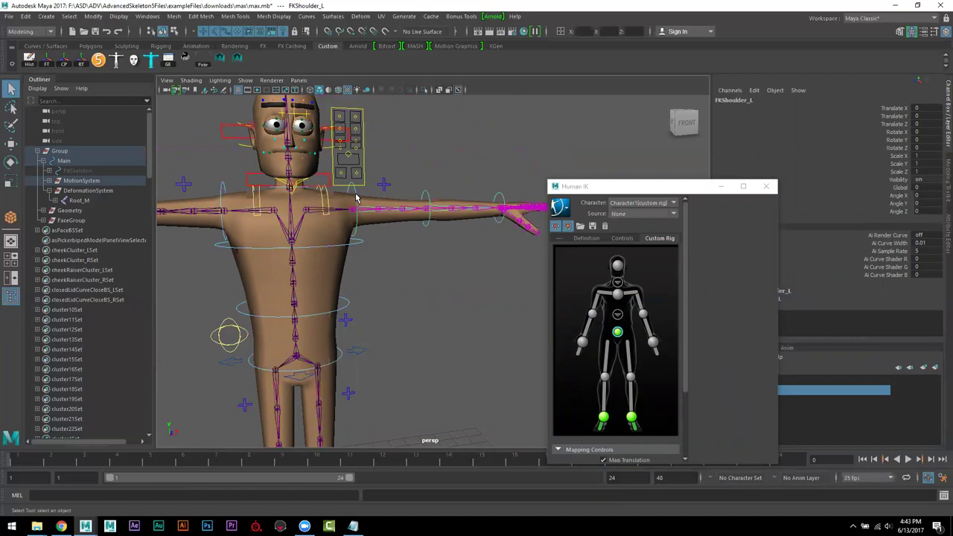
right_click(641, 309)
click(659, 304)
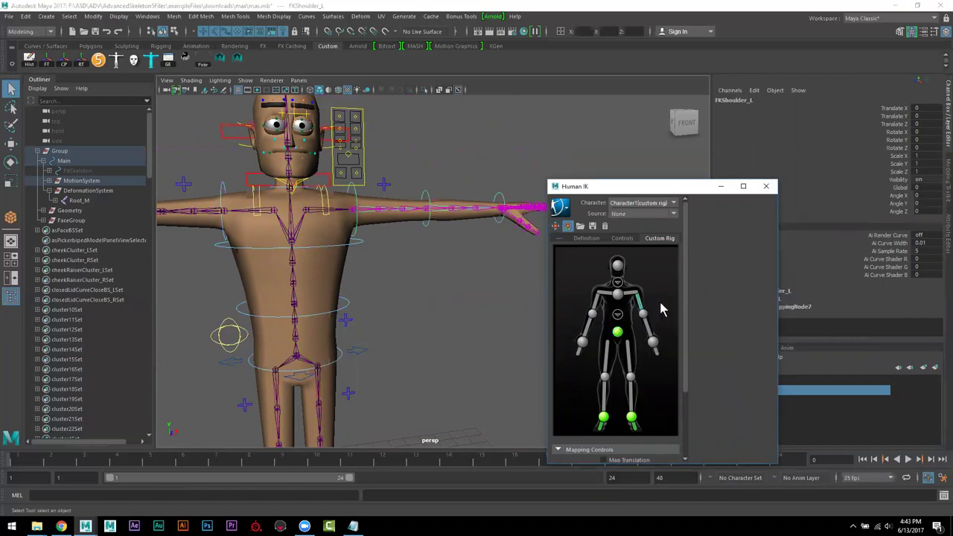
- Map the FKElbow_L control to the left forearm and the FKWrist_L control to the left hand of the custom rig
click(425, 196)
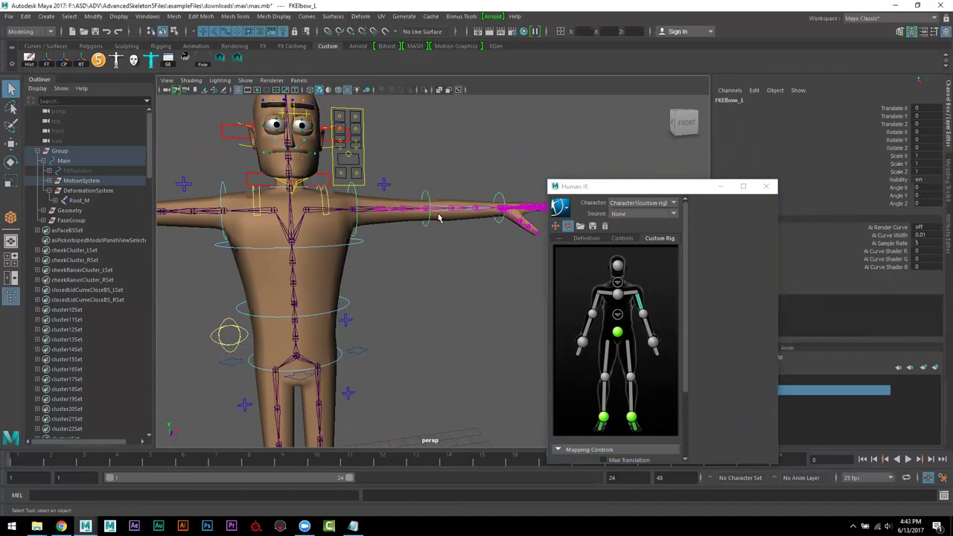
click(671, 331)
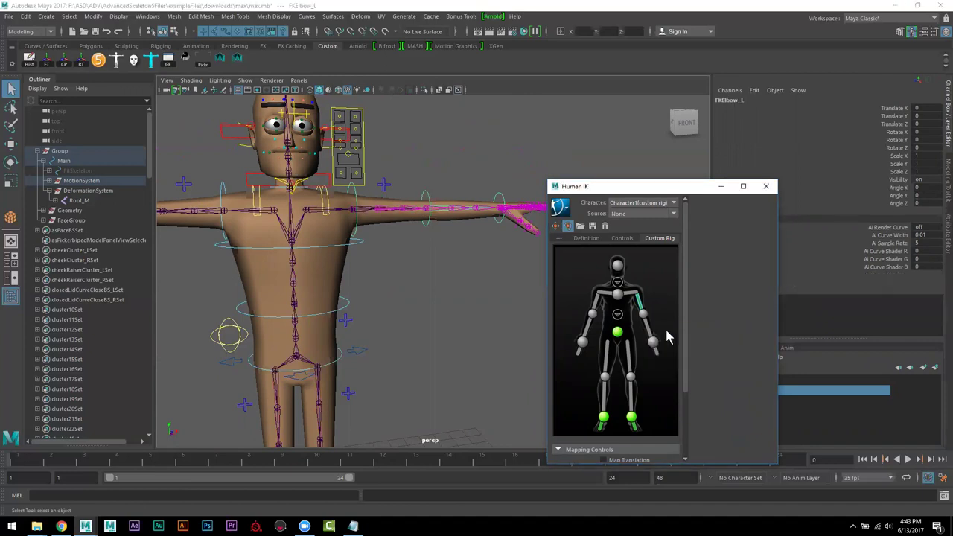
click(501, 197)
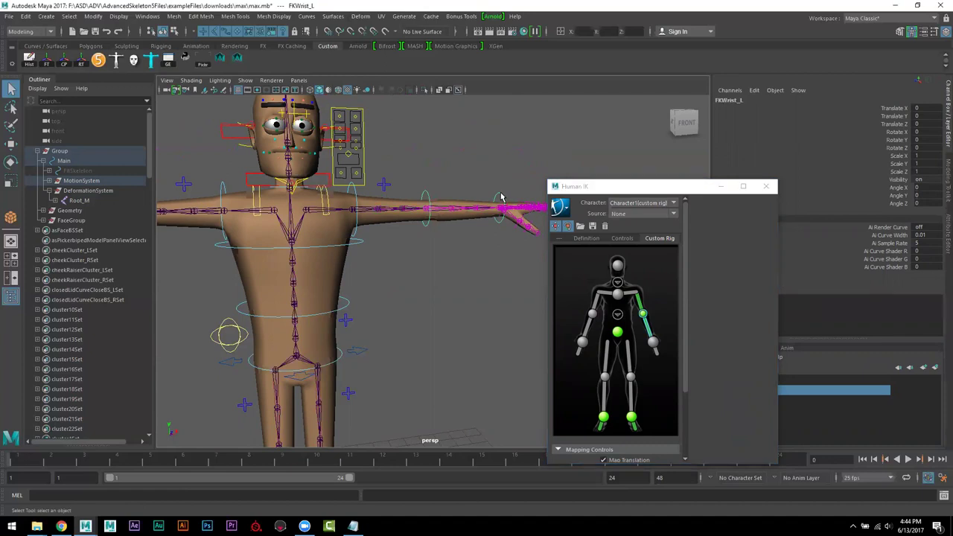
right_click(655, 352)
click(678, 359)
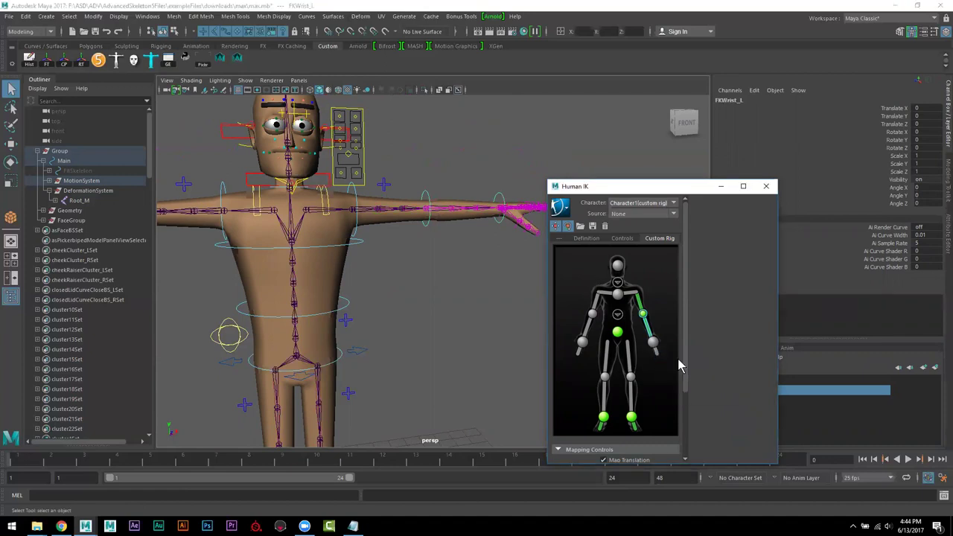
- Map the FKShoulder_R control to the right upper arm of the custom rig
alt+middle_drag(370, 286, 447, 273)
alt+drag(519, 296, 277, 170)
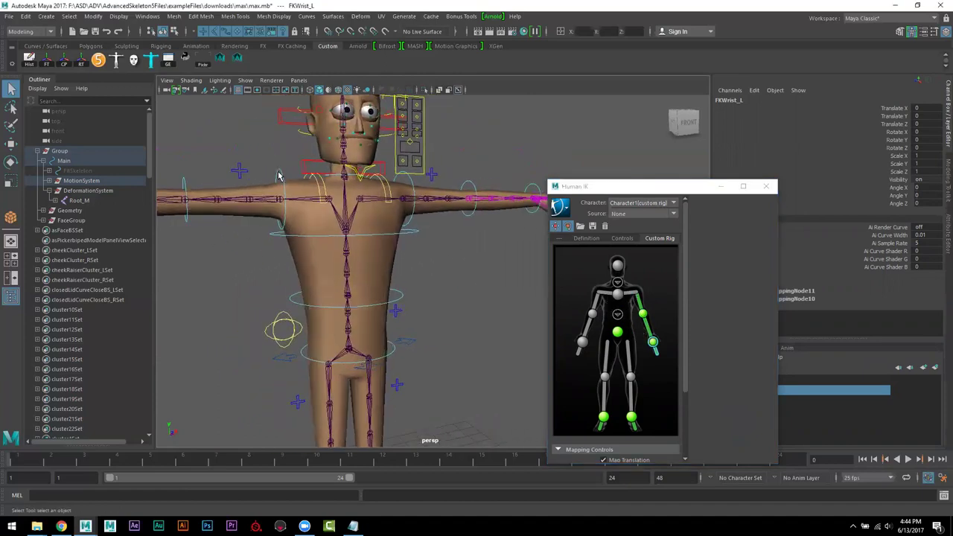
click(278, 175)
right_click(597, 304)
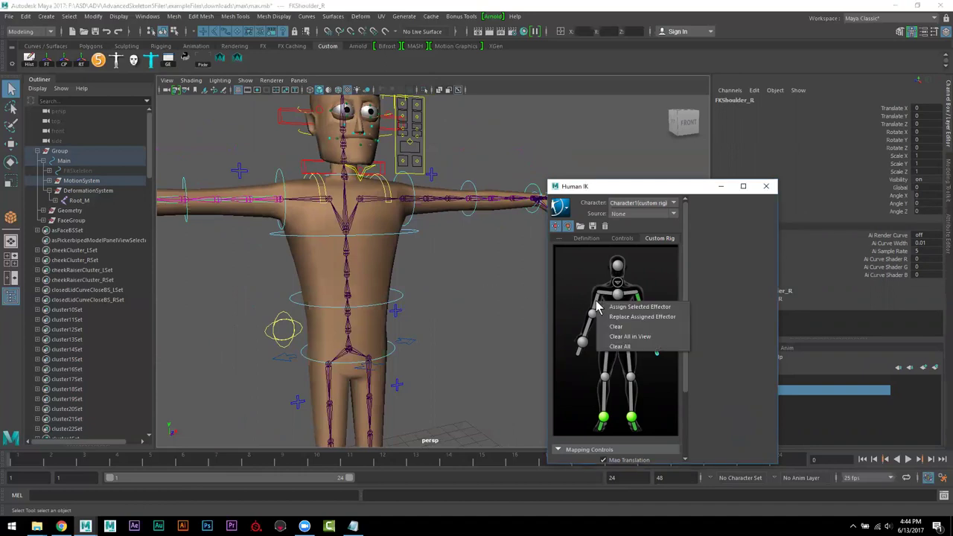
click(607, 305)
- Map the FKElbow_R control to the right forearm of the custom rig
alt+right_drag(453, 284, 432, 252)
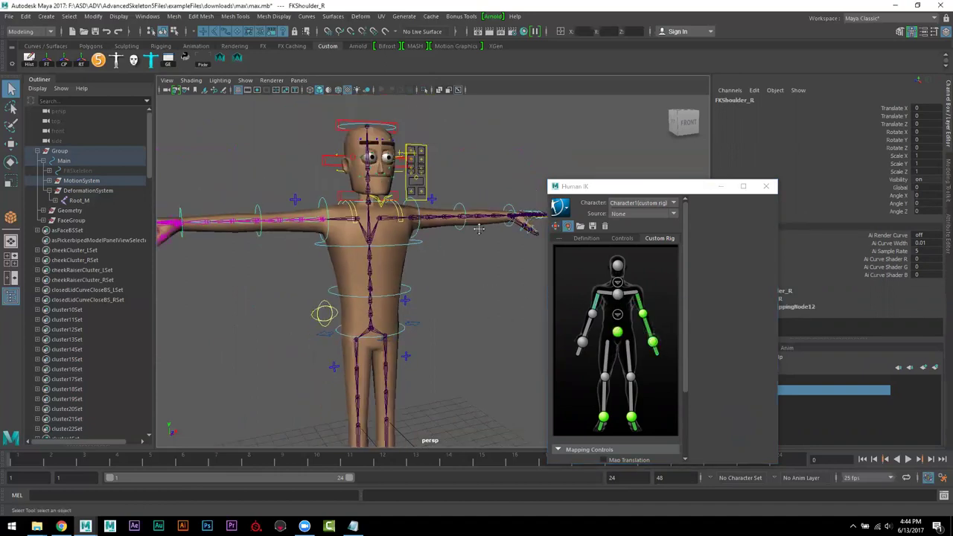
alt+middle_drag(479, 230, 532, 214)
click(317, 194)
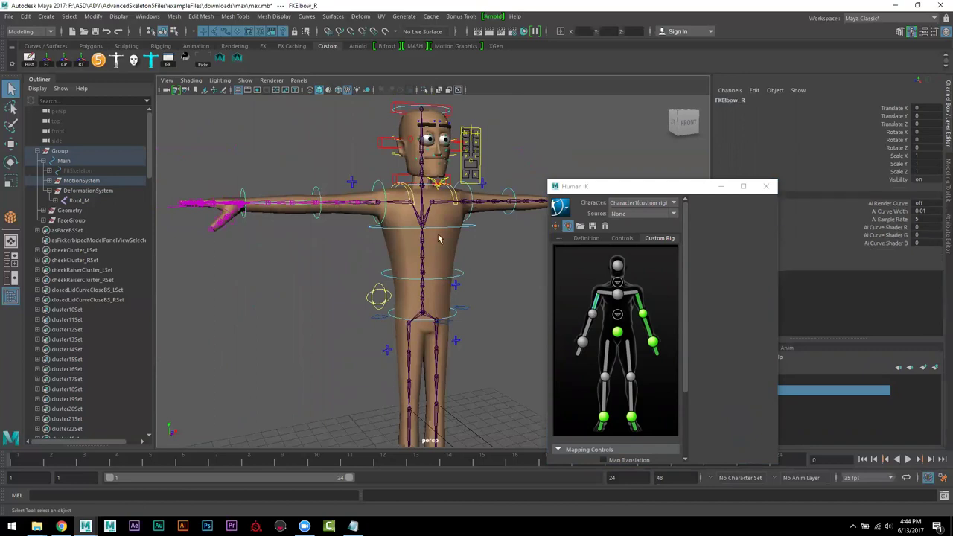
right_click(589, 331)
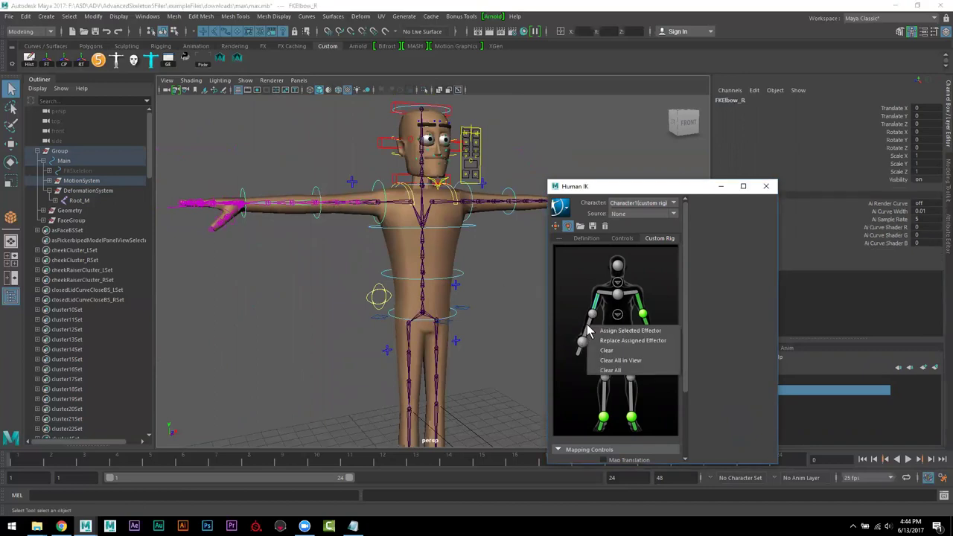
click(607, 332)
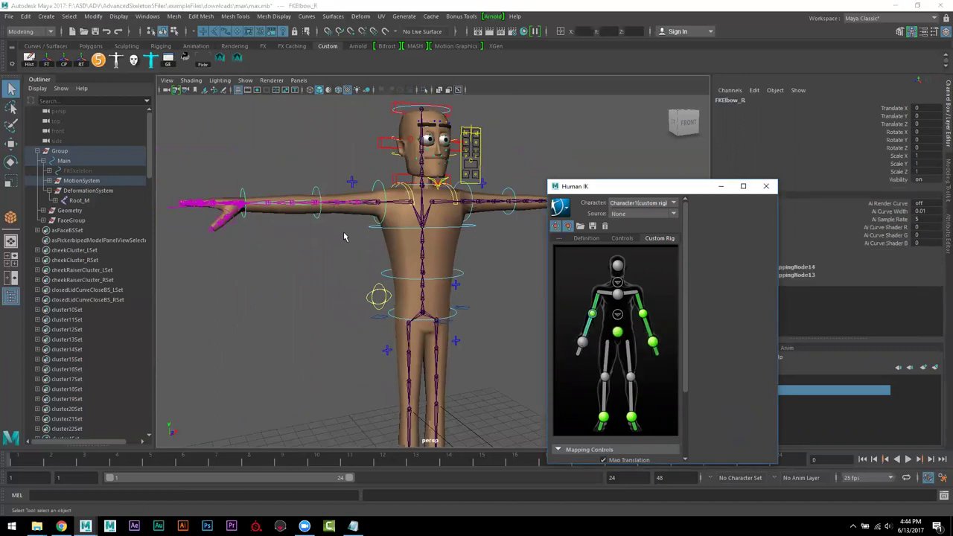
- Map the FKWrist_R control to the right hand effector of the custom rig
click(241, 192)
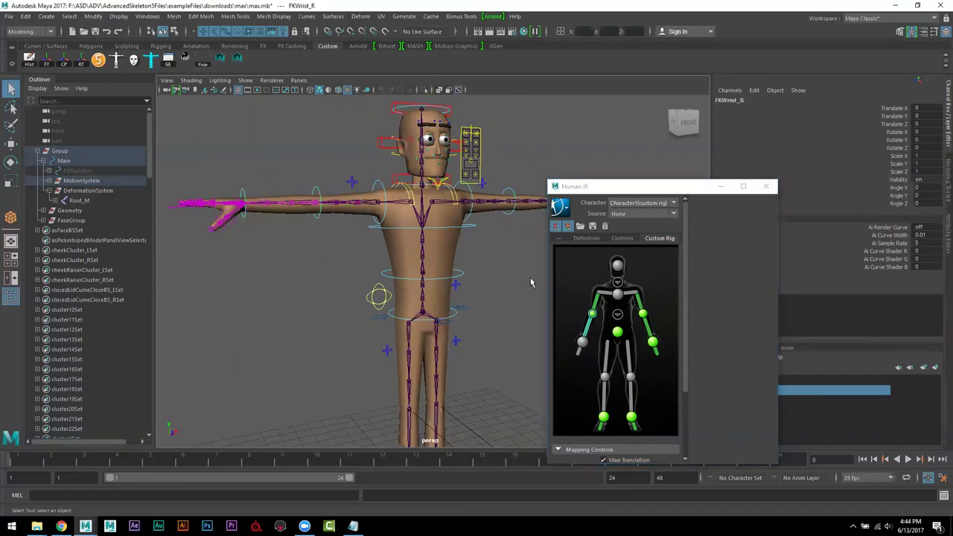
right_click(581, 345)
click(600, 357)
- Map the FKNeck_M control to the head effector of the custom rig
alt+middle_drag(401, 221, 361, 287)
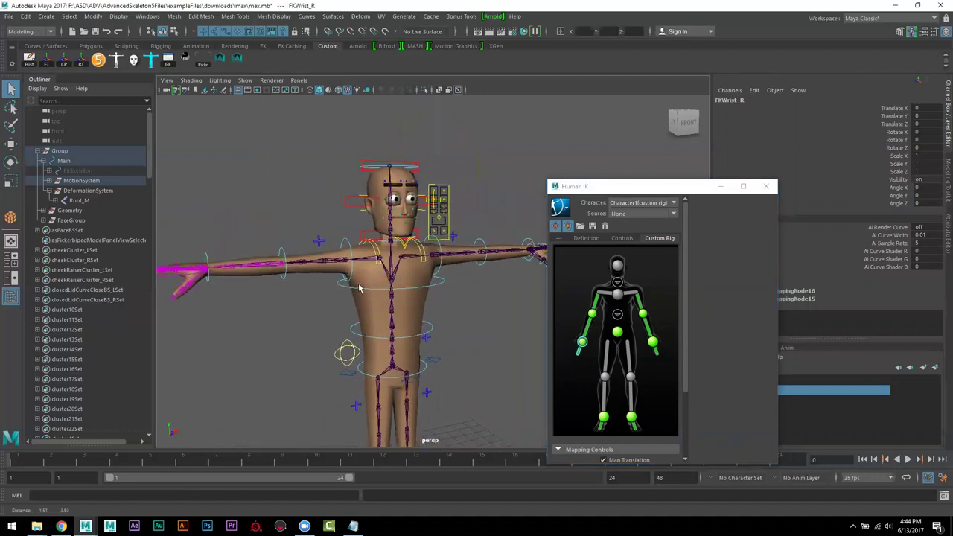
alt+right_drag(394, 280, 423, 300)
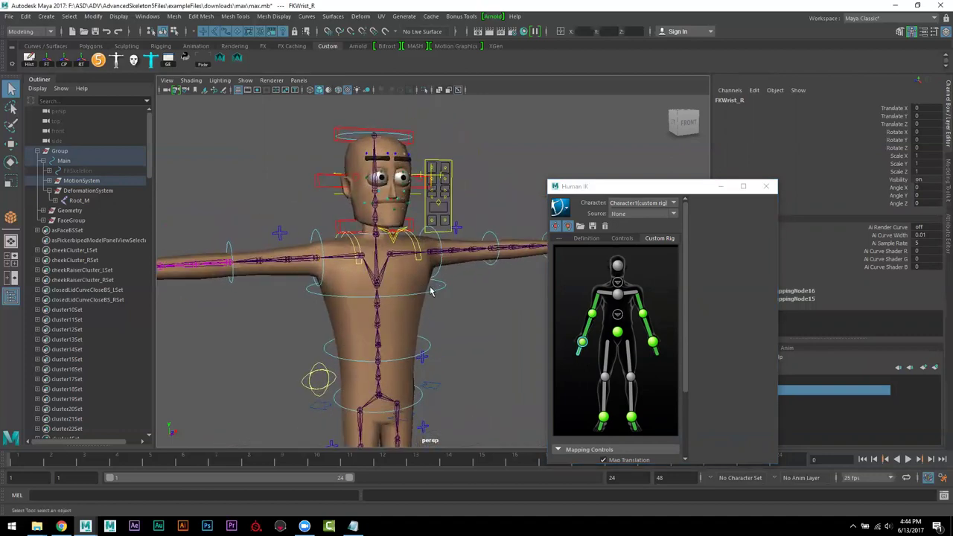
alt+right_drag(431, 291, 385, 228)
alt+middle_drag(390, 234, 357, 175)
alt+right_drag(410, 278, 384, 245)
alt+middle_drag(384, 246, 387, 216)
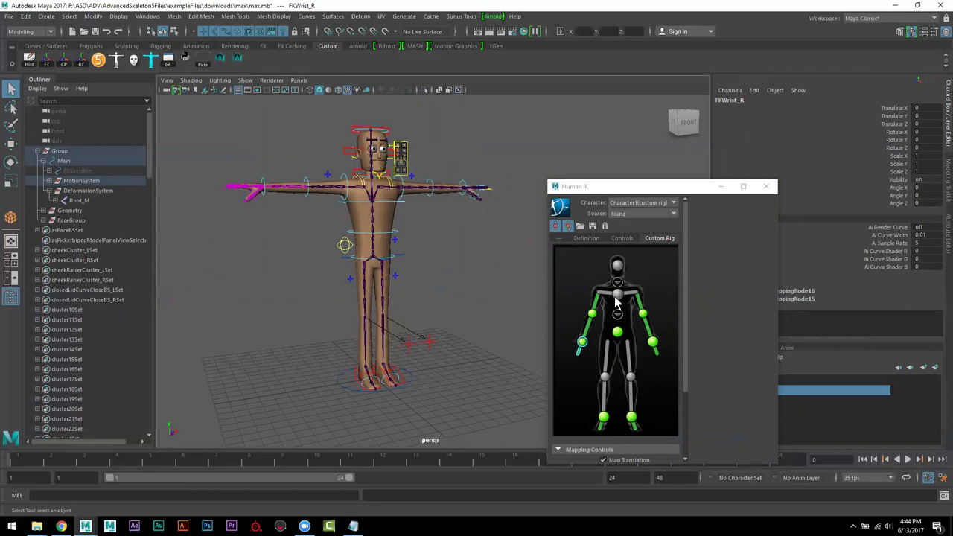
alt+right_drag(412, 242, 447, 278)
alt+middle_drag(432, 343, 436, 417)
alt+right_drag(417, 298, 460, 334)
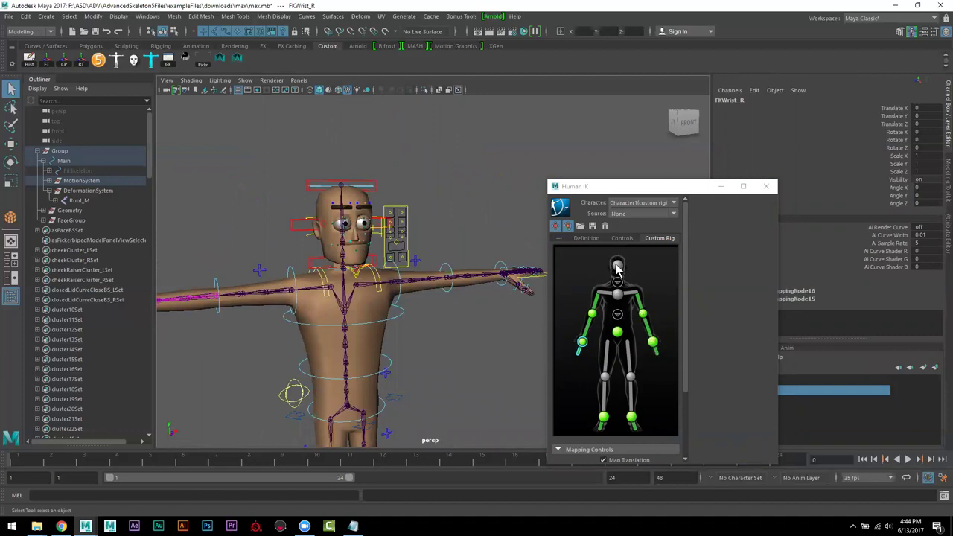
alt+right_drag(421, 318, 455, 313)
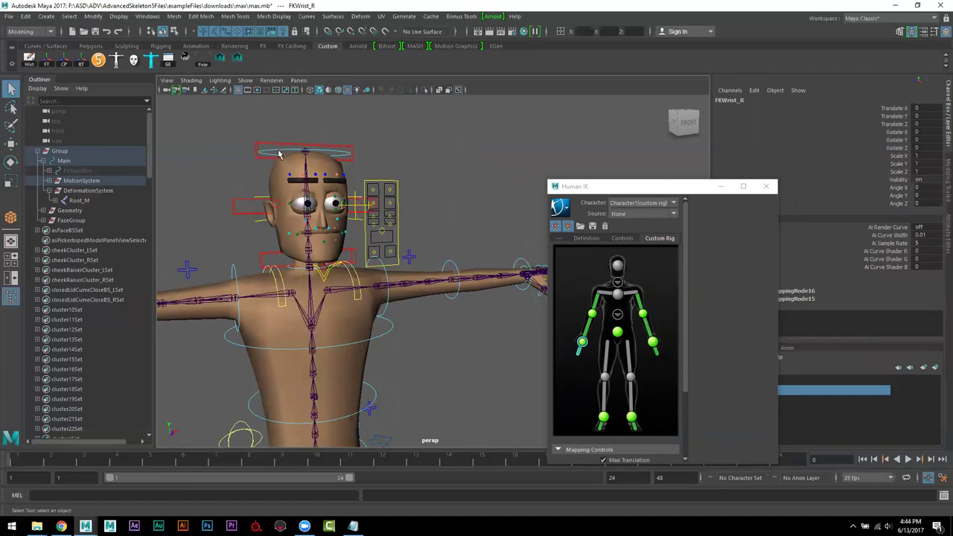
click(302, 272)
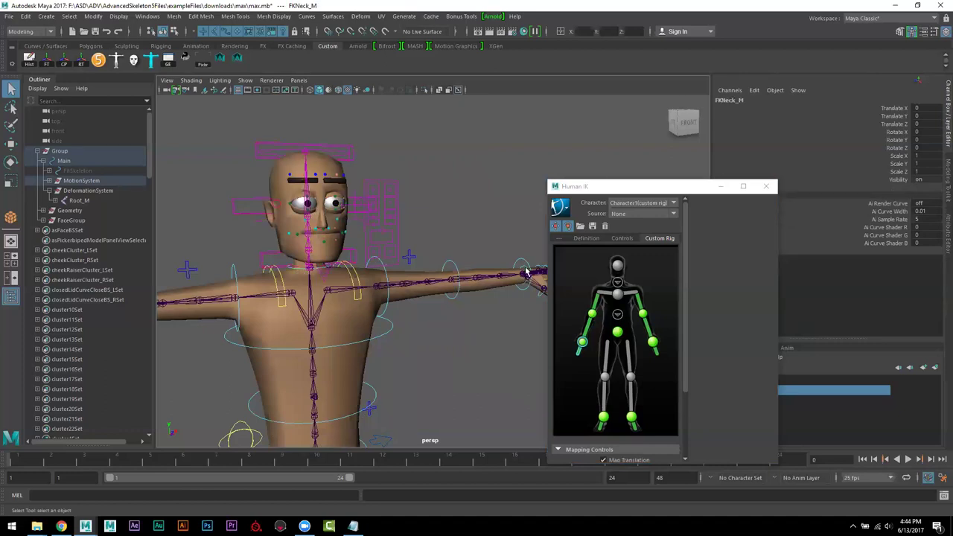
right_click(630, 272)
click(644, 271)
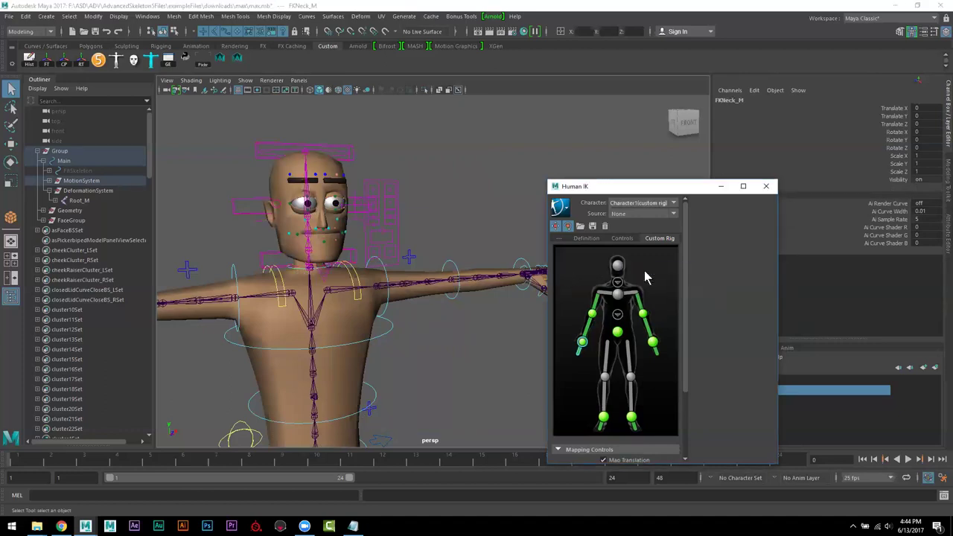
- Save the scene as a new file in the ShortMovie project's scenes\CH folder, adding HI after "max." in the file name
scroll(441, 363, down, 7)
alt+middle_drag(356, 201, 344, 118)
scroll(380, 201, down, 2)
alt+middle_drag(390, 227, 390, 243)
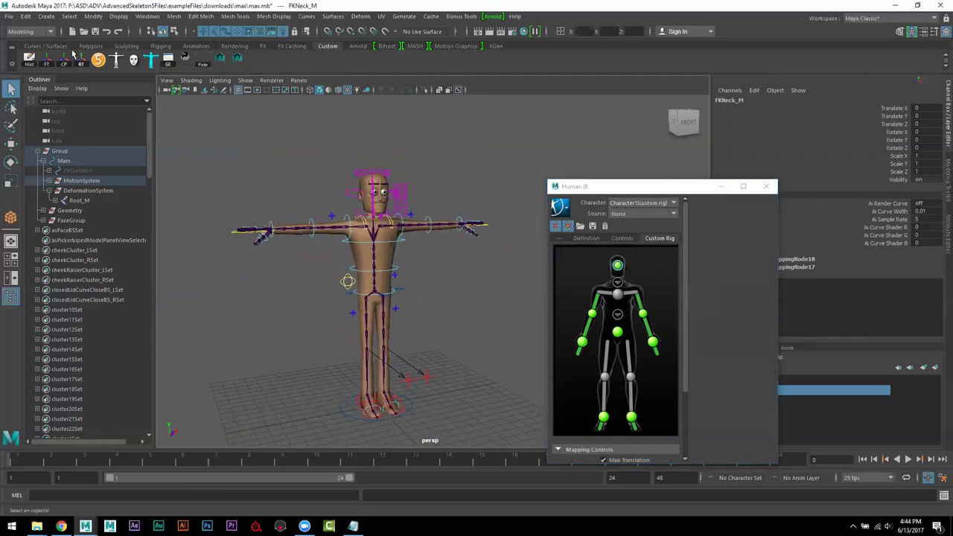
click(12, 18)
click(10, 16)
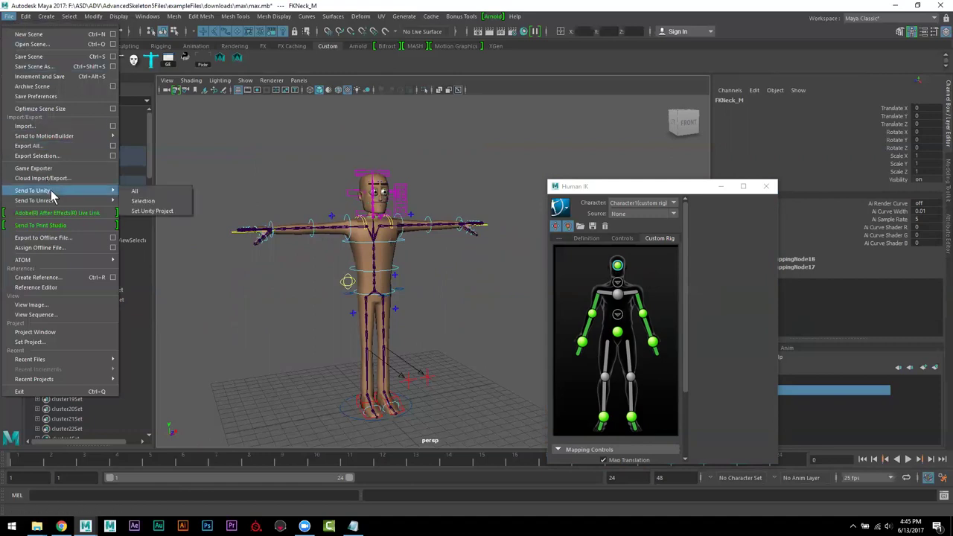
click(33, 67)
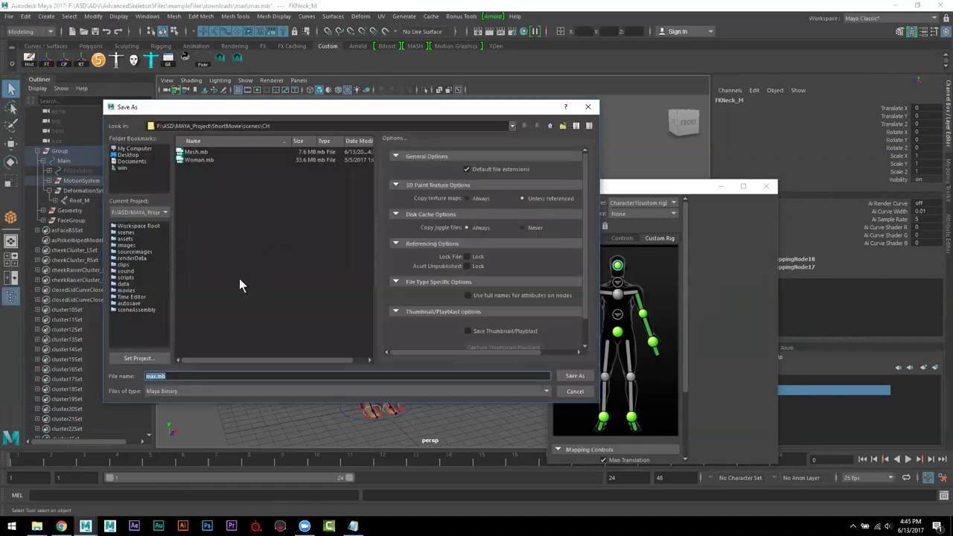
click(157, 376)
text(H)
key(Return)
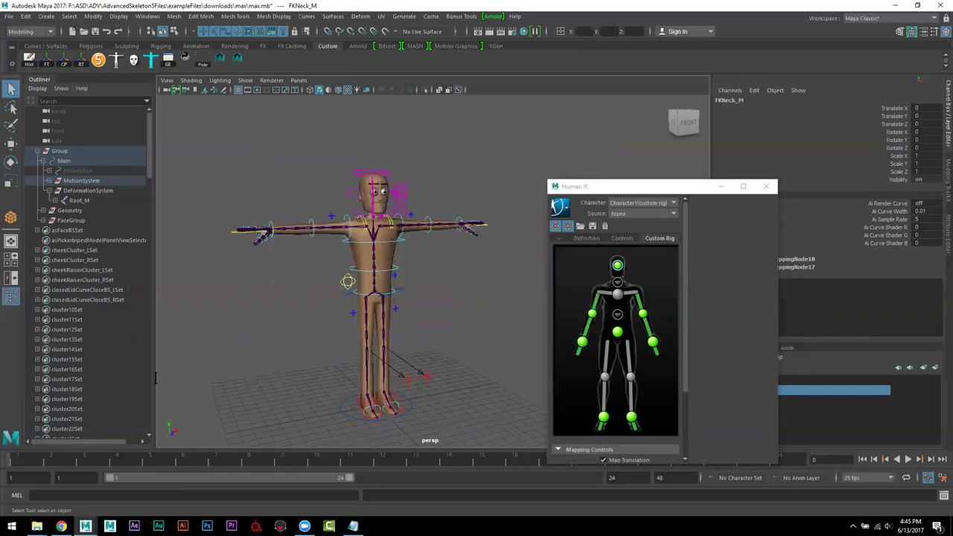
mouse_move(374, 277)
alt+mouse_down()
mouse_move(380, 295)
mouse_move(387, 283)
alt+mouse_up()
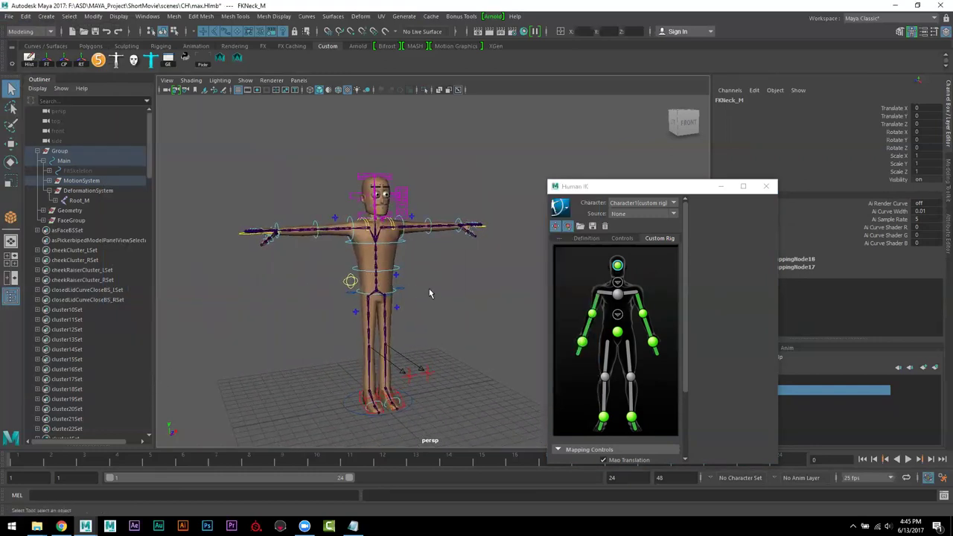
alt+right_drag(448, 321, 398, 267)
alt+middle_drag(398, 268, 389, 265)
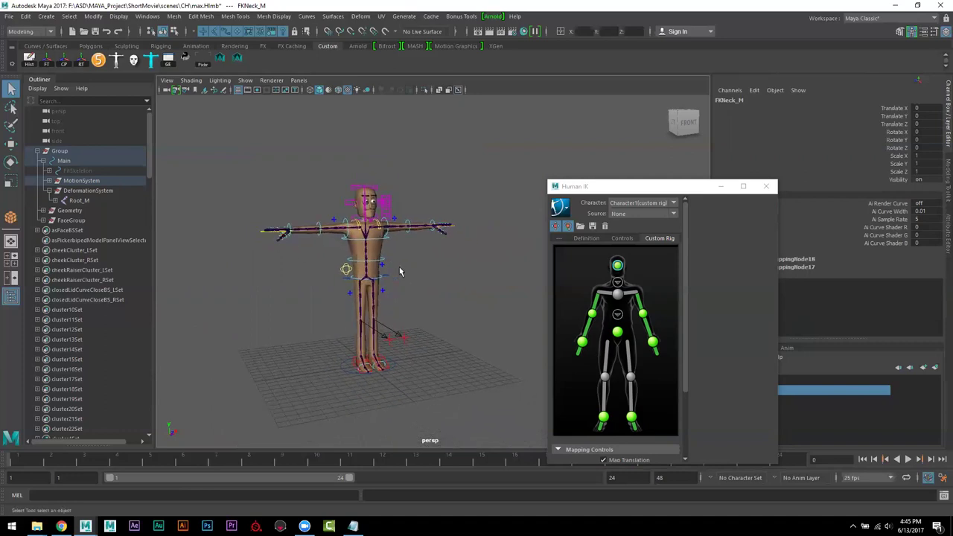
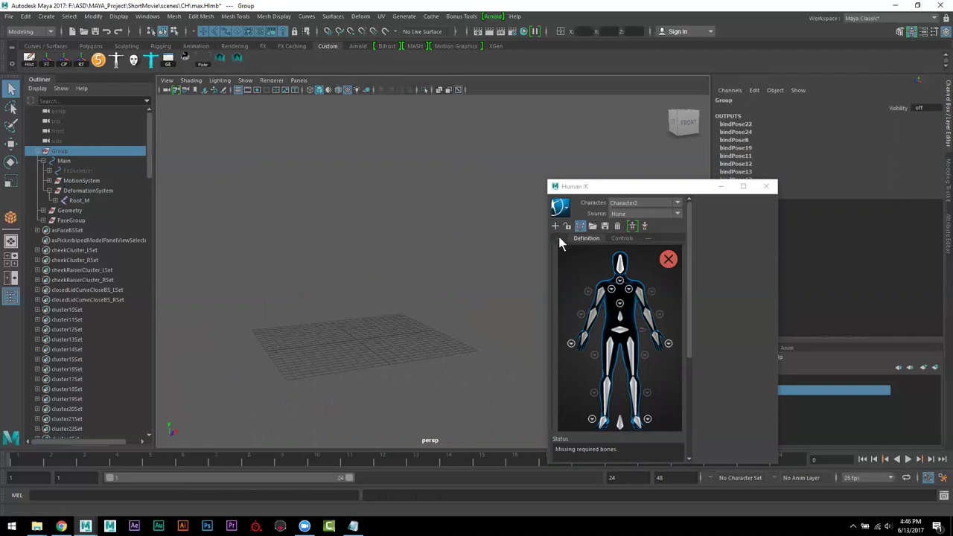
- Delete the Character2 skeleton definition and set the active HumanIK character to None
click(616, 226)
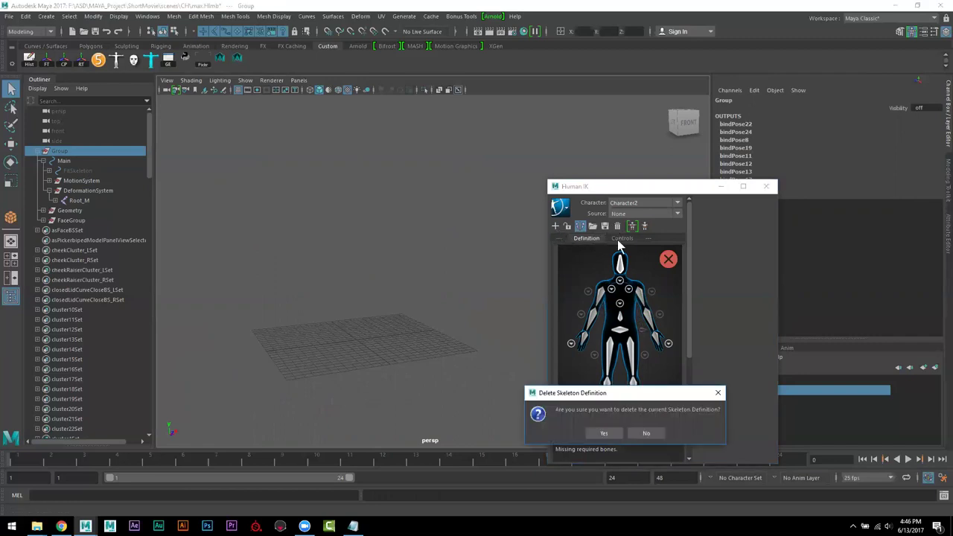
click(605, 432)
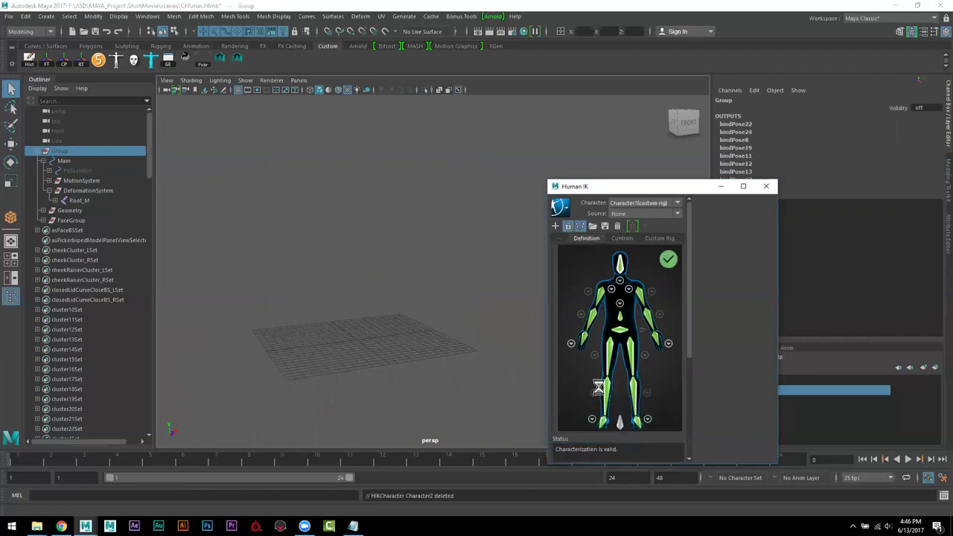
click(560, 209)
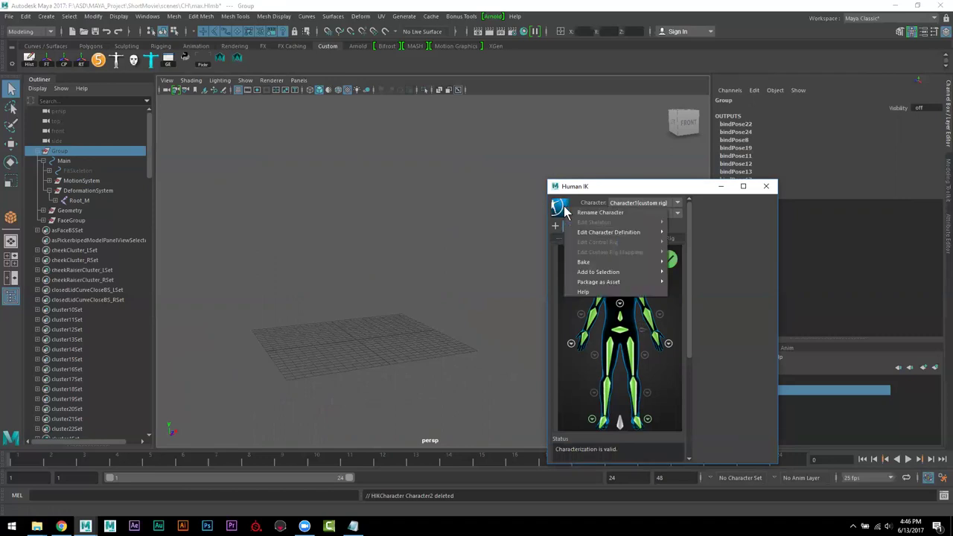
click(564, 213)
click(568, 214)
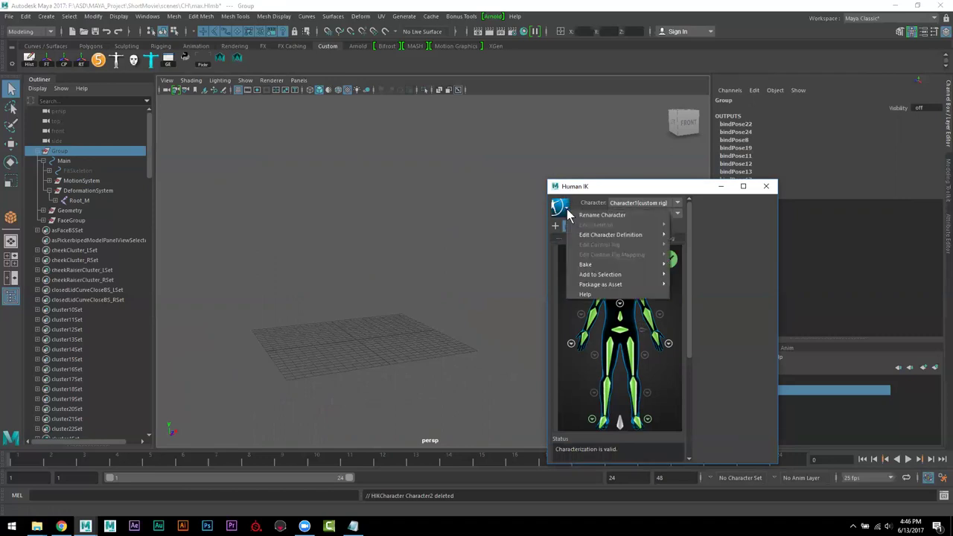
click(623, 201)
click(627, 211)
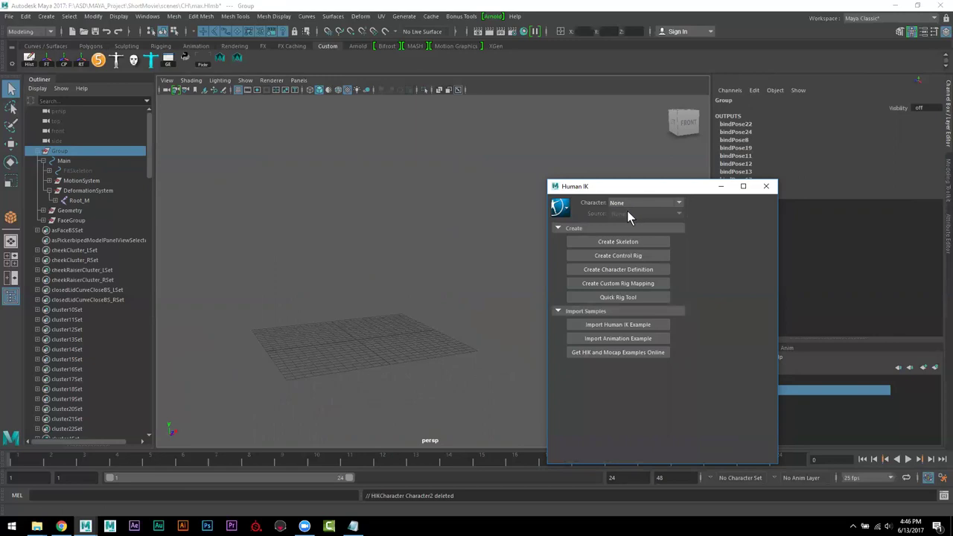
- Create a new default HumanIK skeleton and bring it into view
click(629, 242)
alt+right_drag(432, 334, 351, 204)
alt+middle_drag(432, 206, 417, 320)
mouse_move(418, 325)
alt+mouse_down()
mouse_move(375, 330)
mouse_move(428, 317)
mouse_move(411, 323)
mouse_move(419, 324)
alt+mouse_up()
- Check the new skeleton's definition and set Character2's source to Control Rig
click(608, 239)
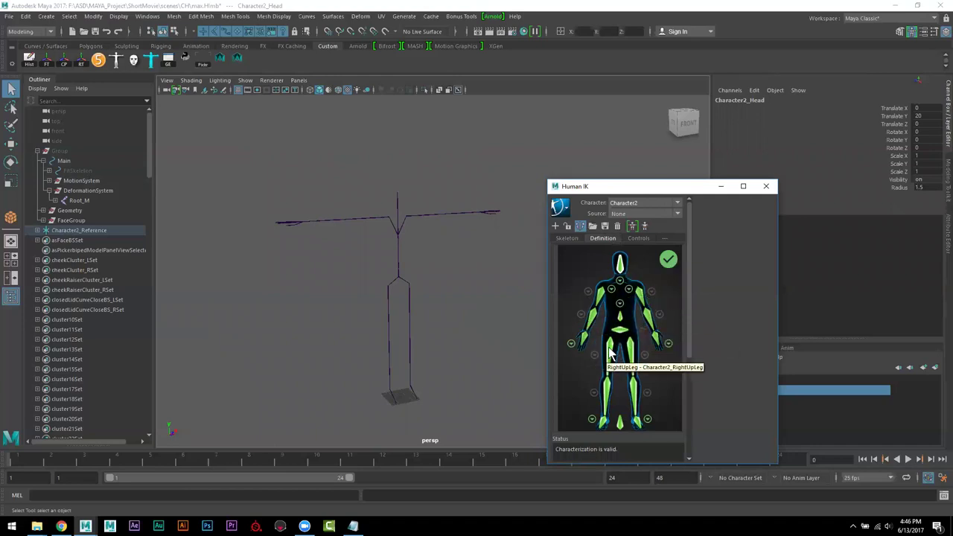
click(639, 238)
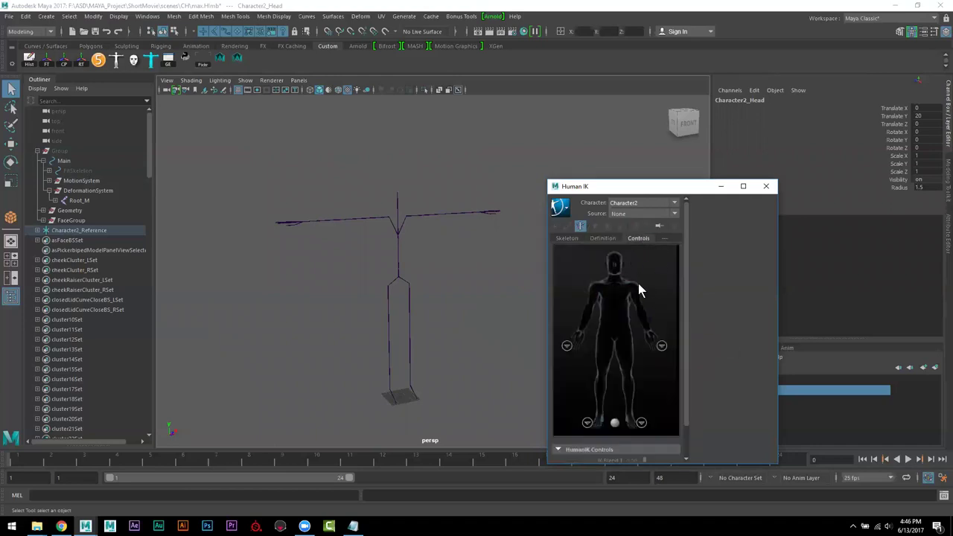
click(630, 214)
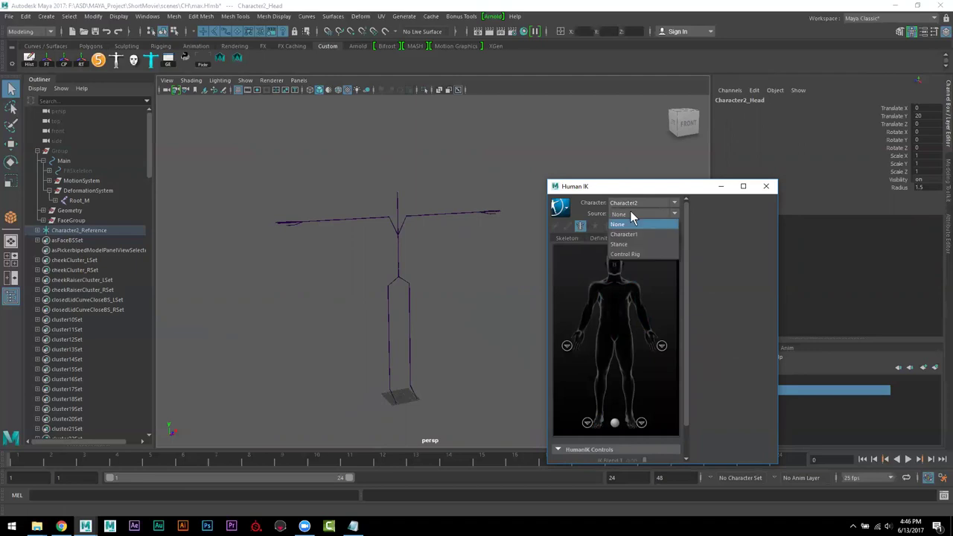
click(643, 256)
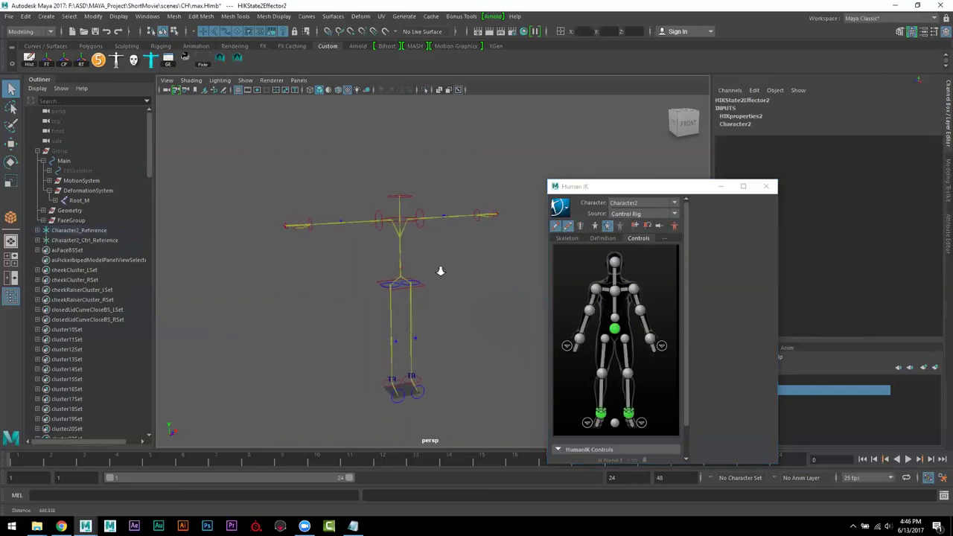
- Lower both arms of the control rig by rotating the right shoulder effector about 72° and the left about 79° around Y
click(596, 288)
scroll(423, 287, up, 2)
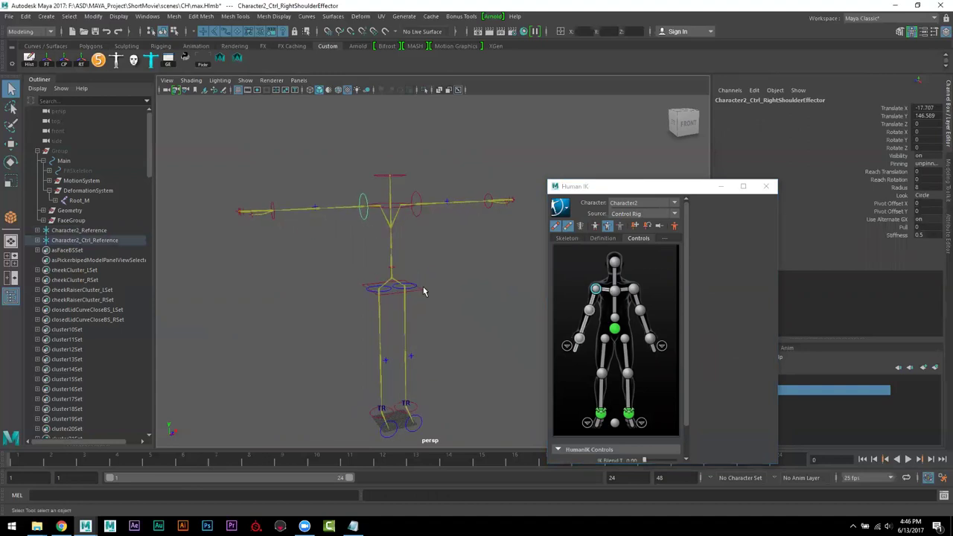
key(e)
drag(338, 173, 333, 224)
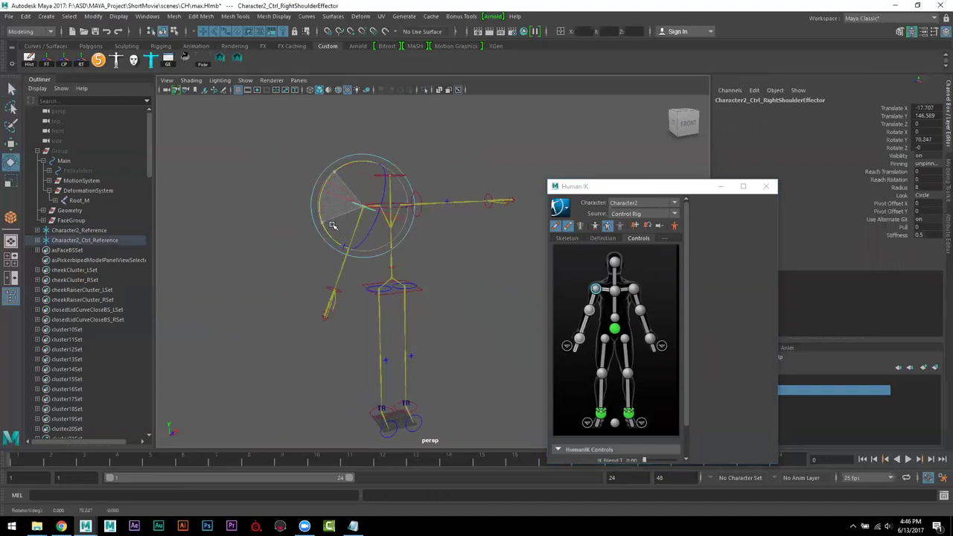
click(632, 289)
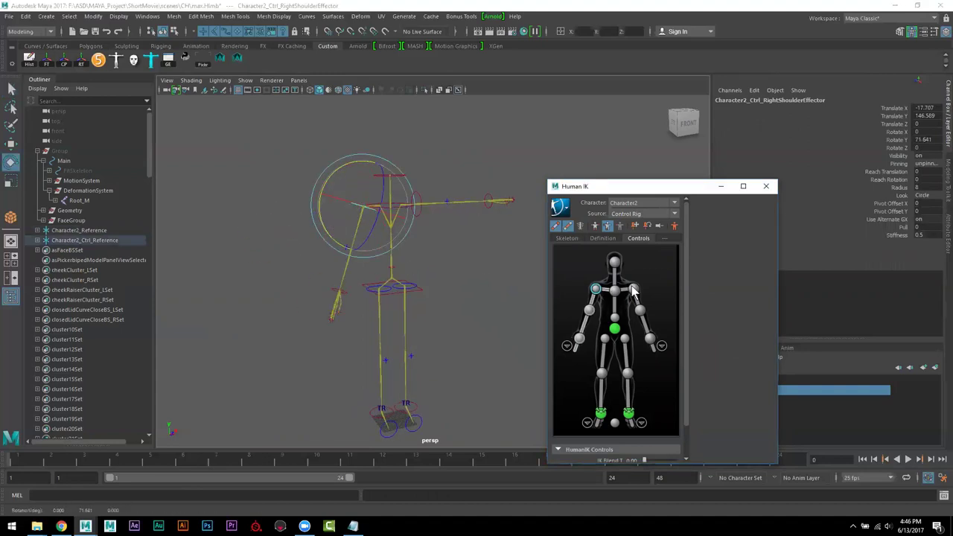
drag(385, 173, 442, 164)
- Rotate the hips effector to about 11°, 13° and 34° in X, Y and Z
click(614, 327)
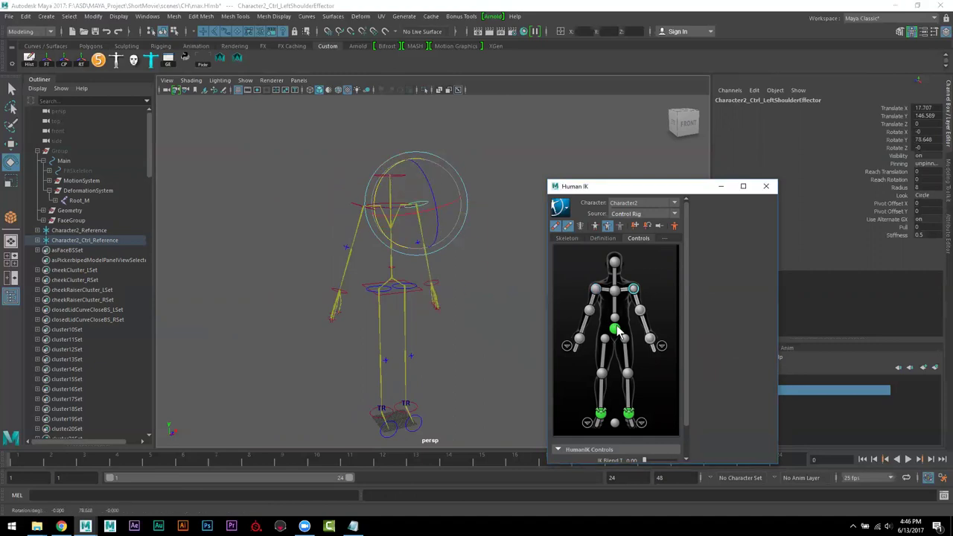
drag(394, 265, 404, 307)
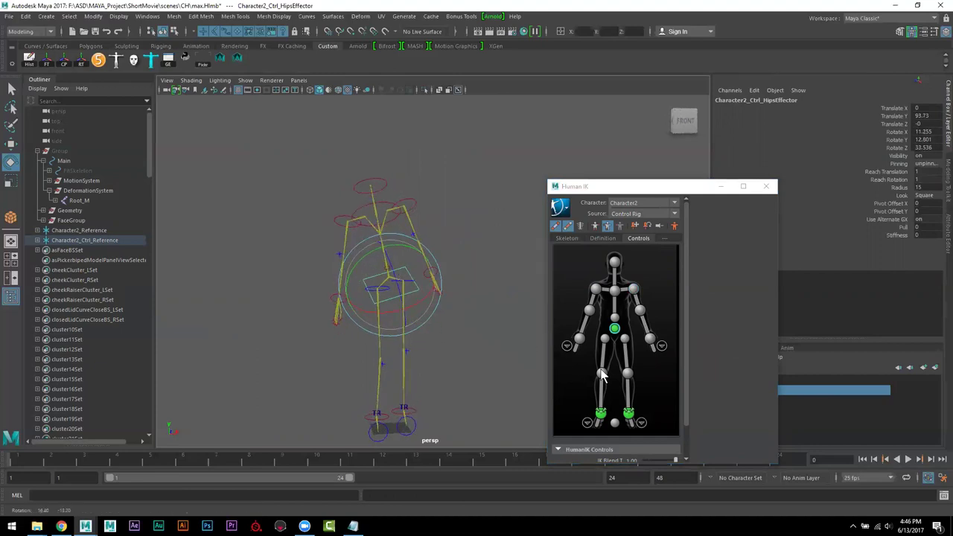
- Try moving the left wrist effector in the current manipulation mode and undo the move
click(651, 339)
scroll(493, 339, up, 1)
key(w)
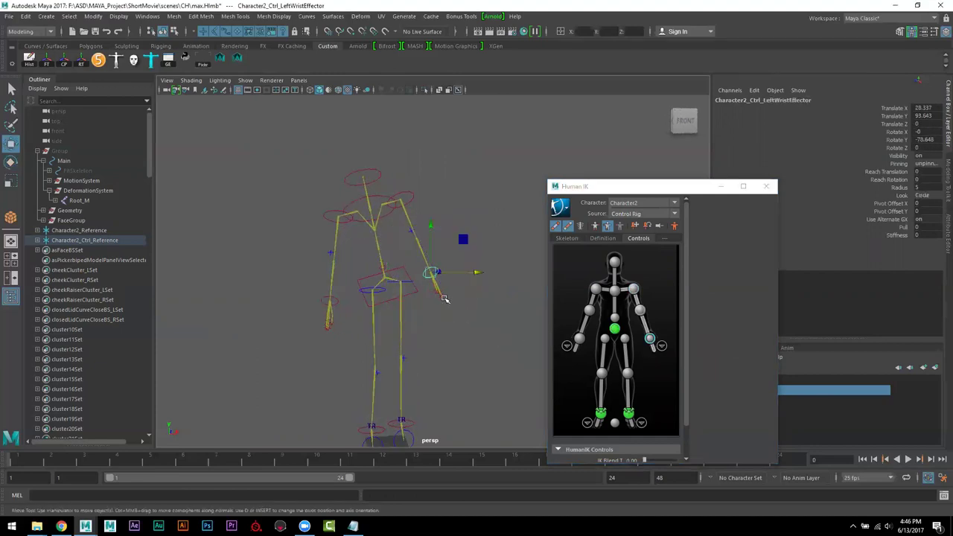
drag(426, 273, 460, 323)
key(ctrl+z)
scroll(459, 349, down, 2)
alt+middle_drag(443, 331, 437, 245)
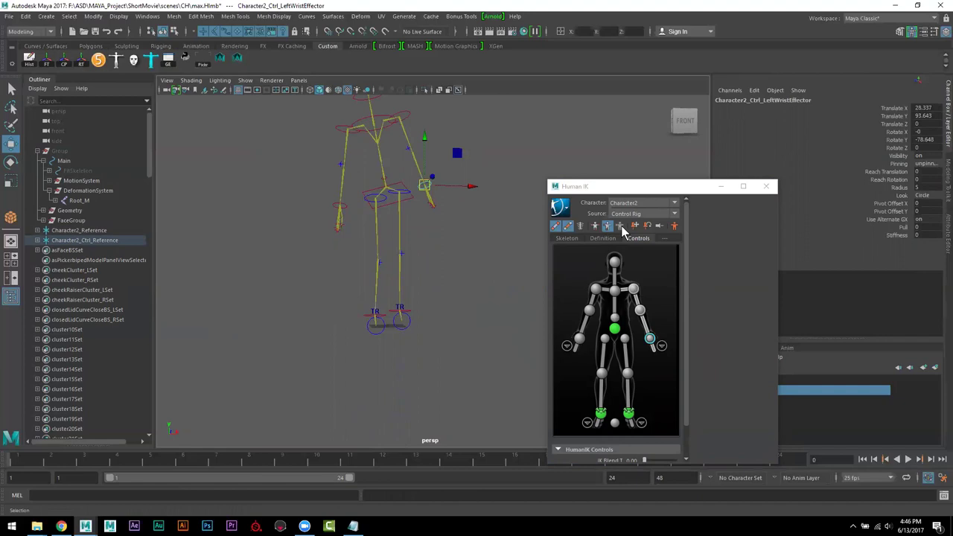
- Switch the control rig to full-body manipulation and pull the left wrist effector upward and the right wrist effector outward
click(596, 227)
drag(425, 185, 525, 118)
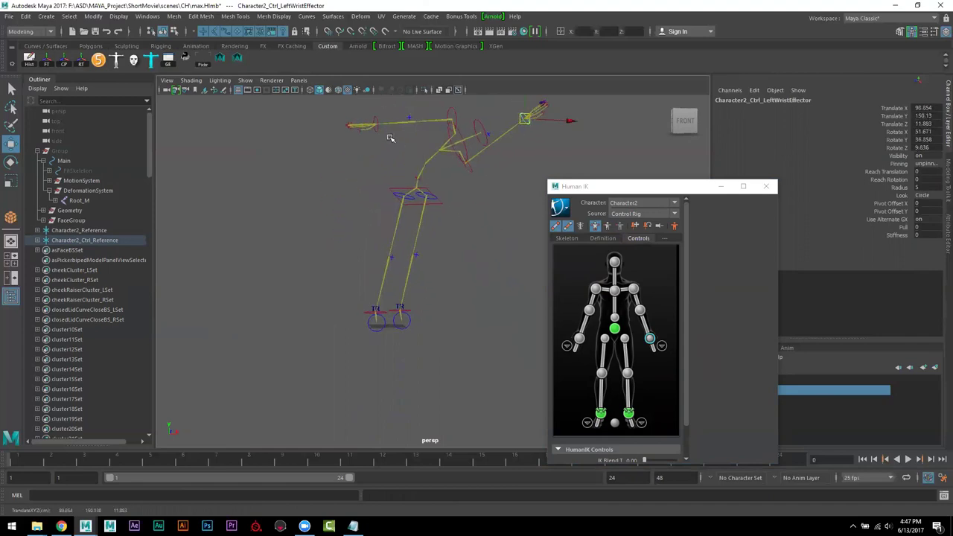
click(579, 338)
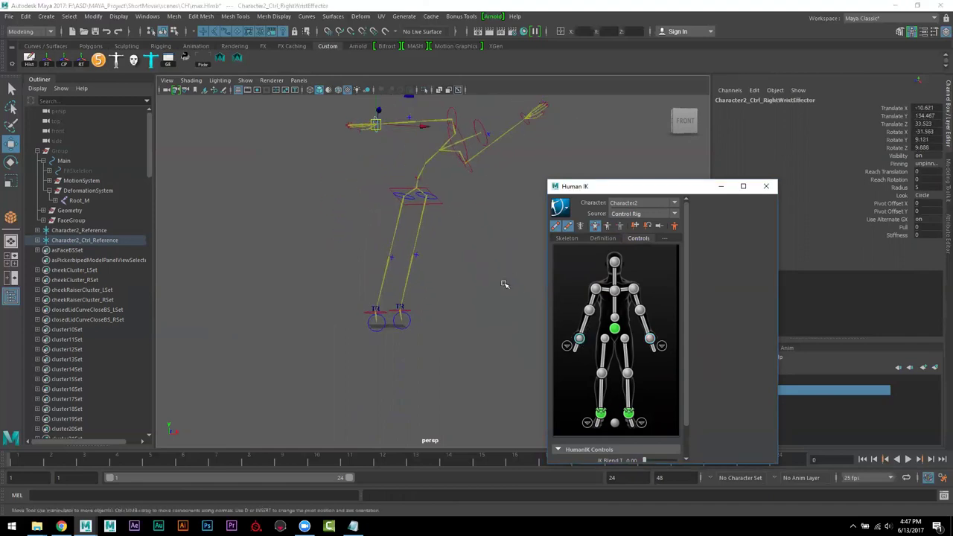
key(ctrl+z)
drag(357, 175, 244, 238)
- Review Character2's skeleton and definition settings and return its control rig to the stance pose
click(567, 238)
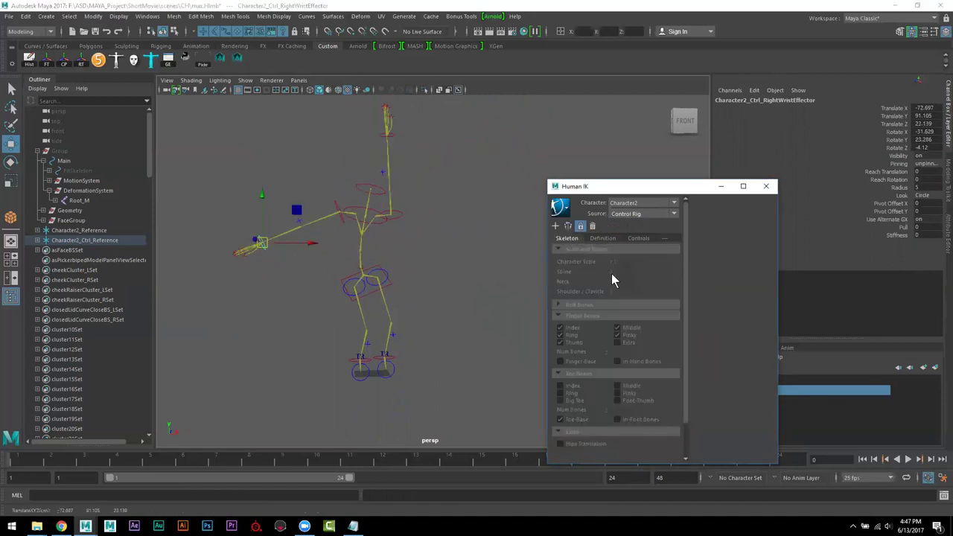
click(602, 238)
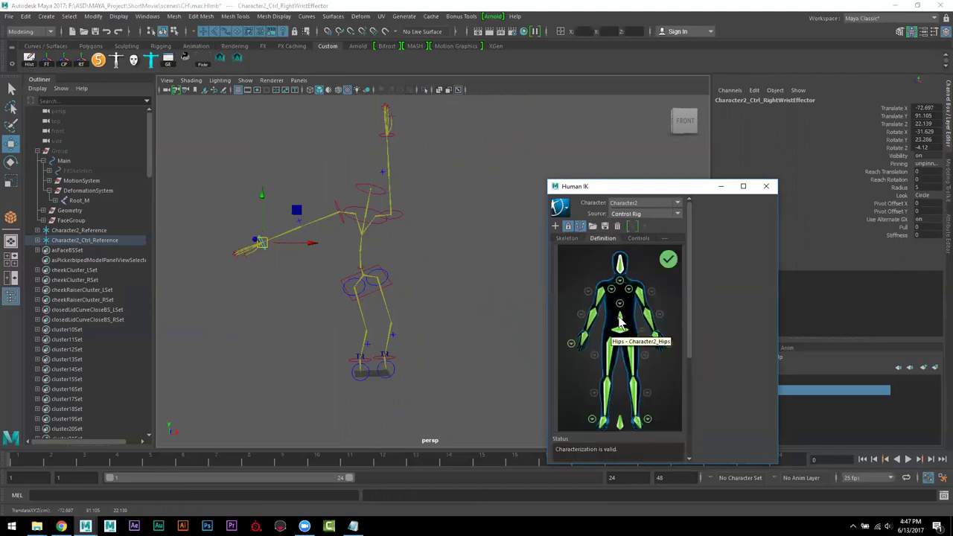
click(639, 238)
click(674, 226)
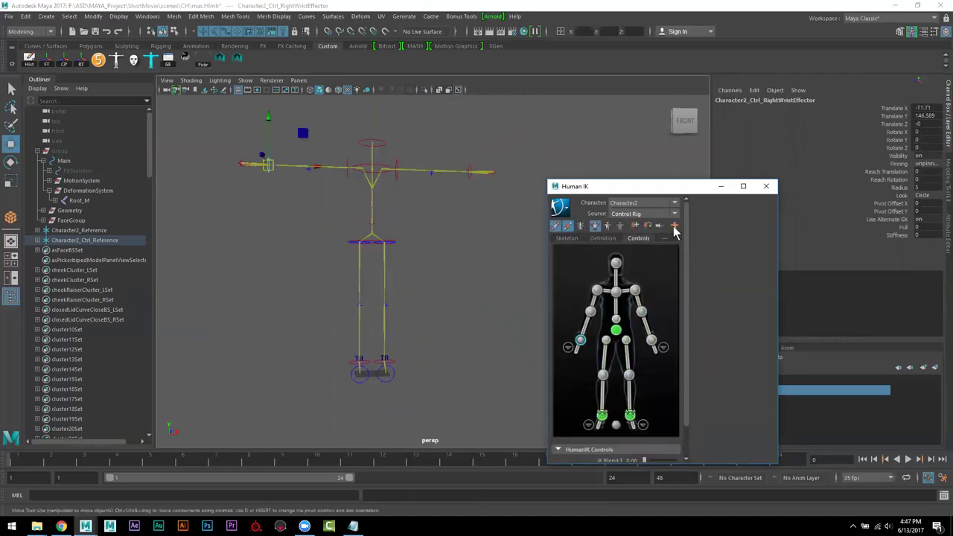
alt+drag(464, 278, 447, 268)
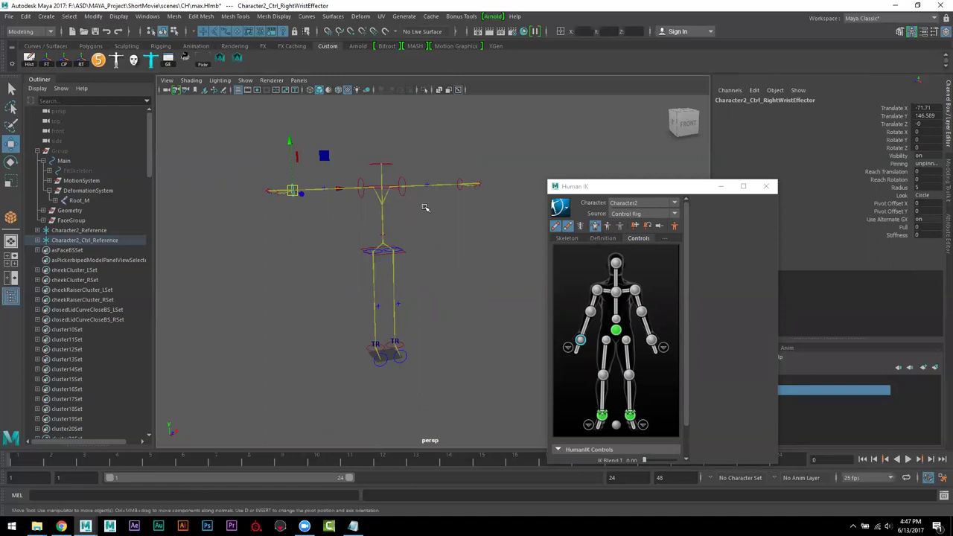
- Try rotating the chest effector to about 15°, -3° and -14° in X, Y and Z
click(619, 293)
key(e)
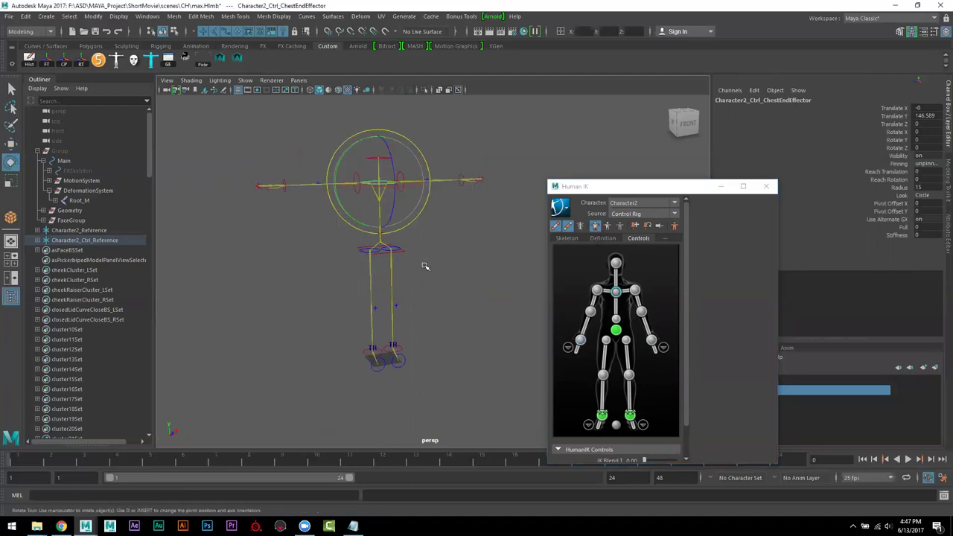
drag(377, 180, 385, 166)
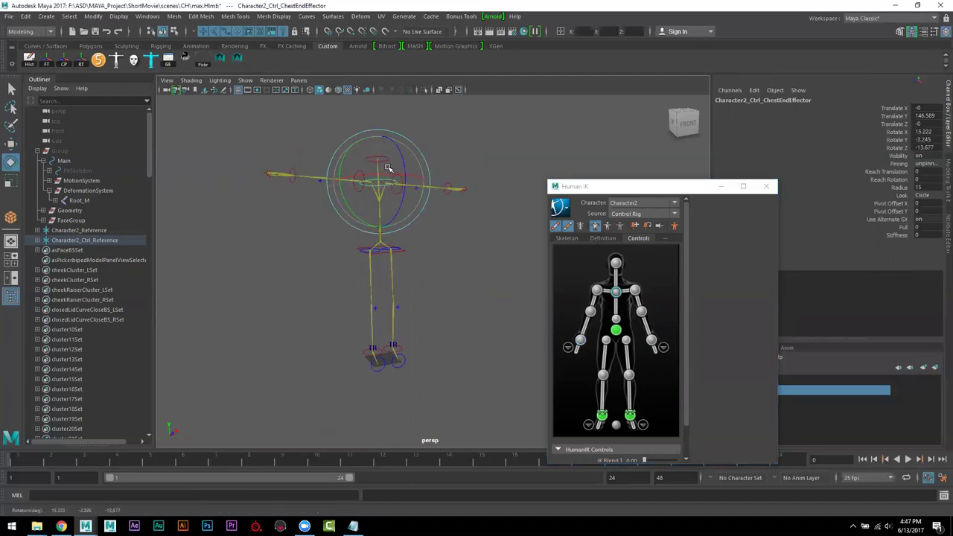
alt+drag(492, 304, 451, 297)
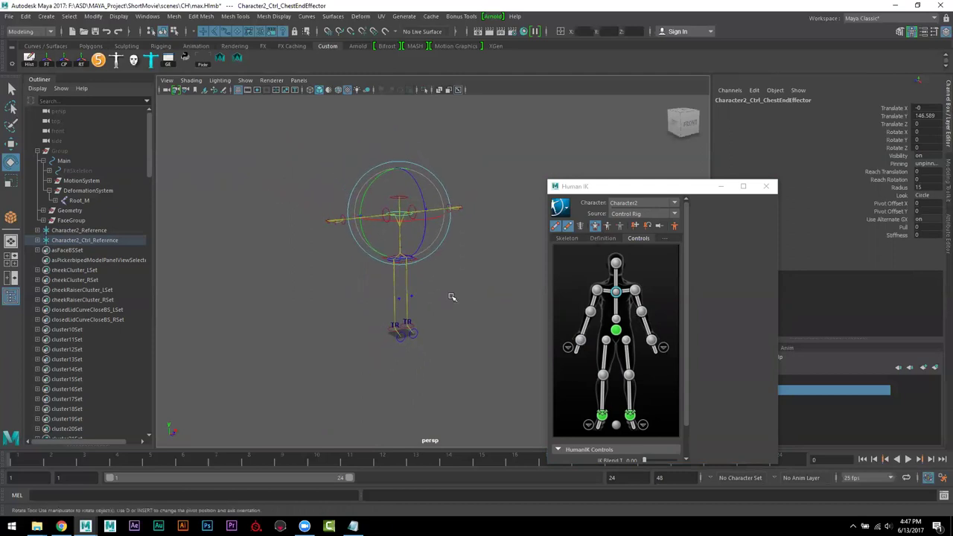
click(628, 206)
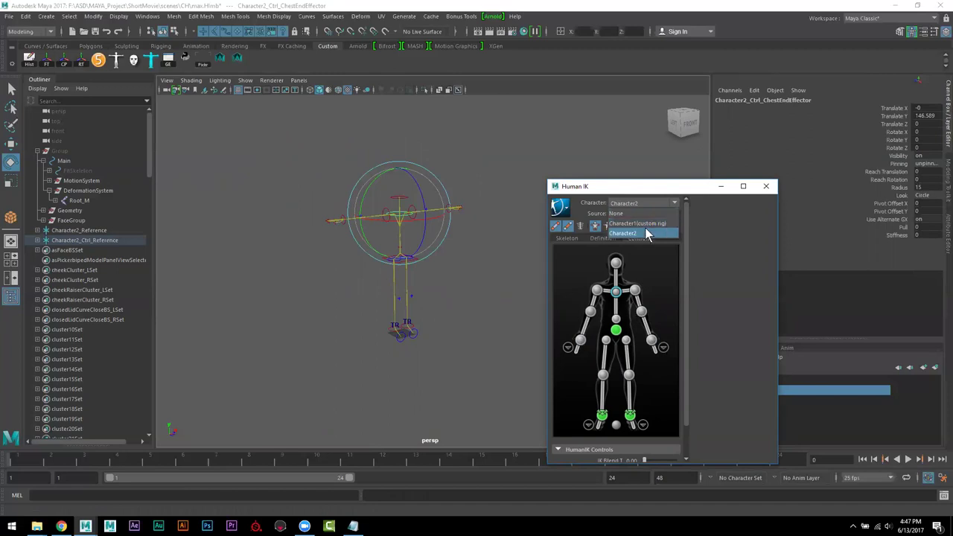
click(644, 233)
alt+right_drag(472, 277, 466, 271)
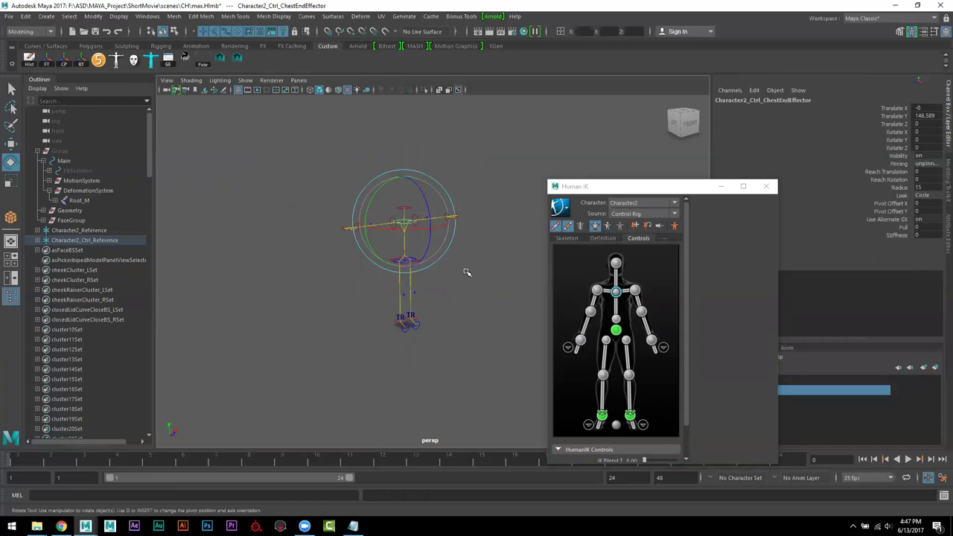
- Start importing a file into the scene and browse to the BVH\FBX folder containing the motion capture files
click(59, 151)
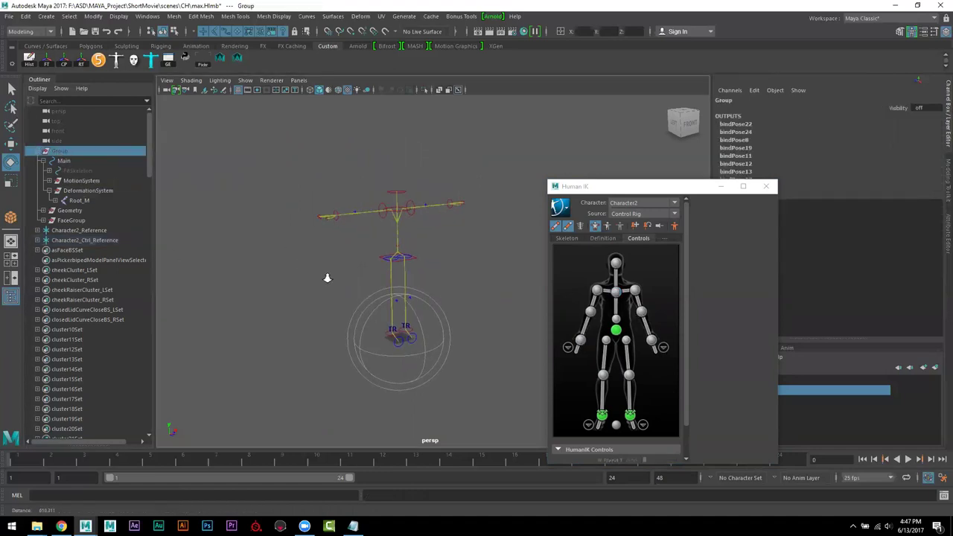
click(9, 16)
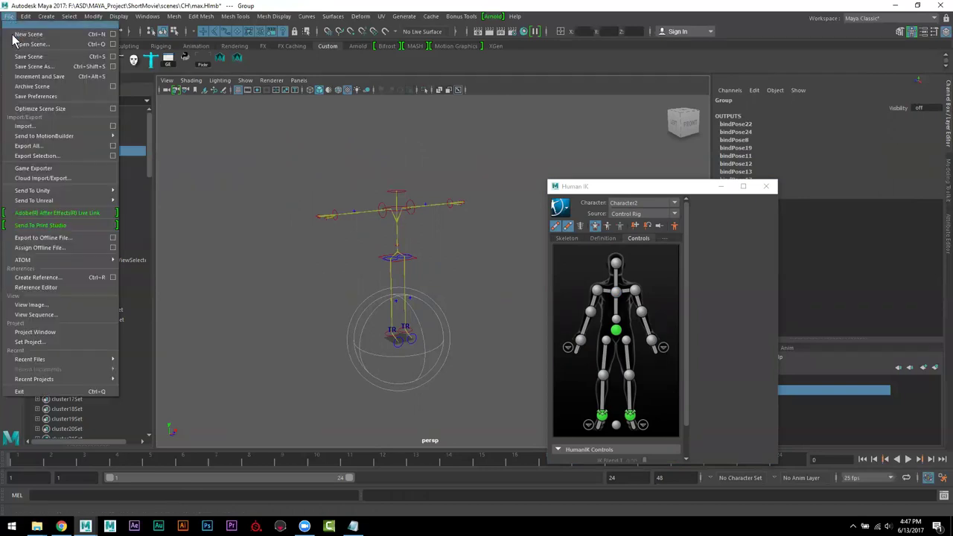
click(27, 125)
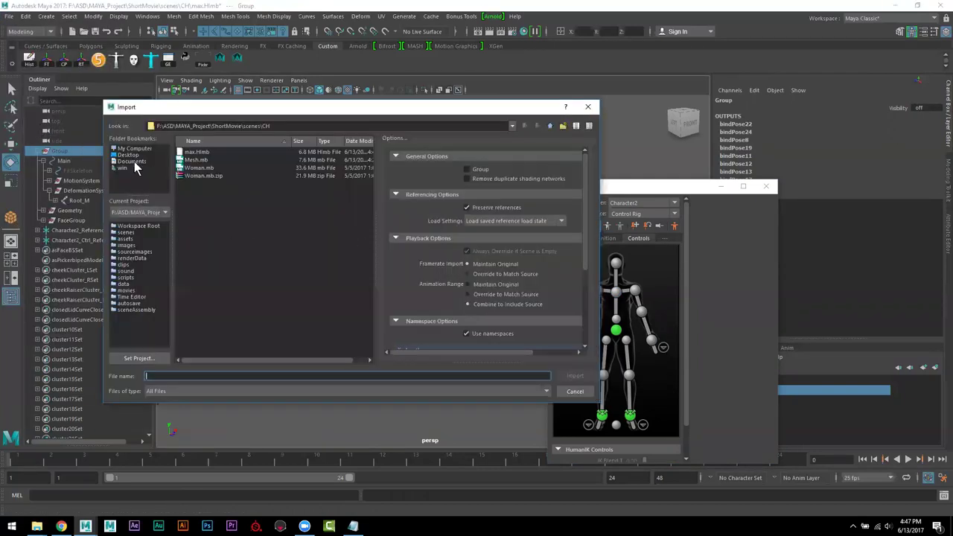
click(128, 155)
double_click(189, 152)
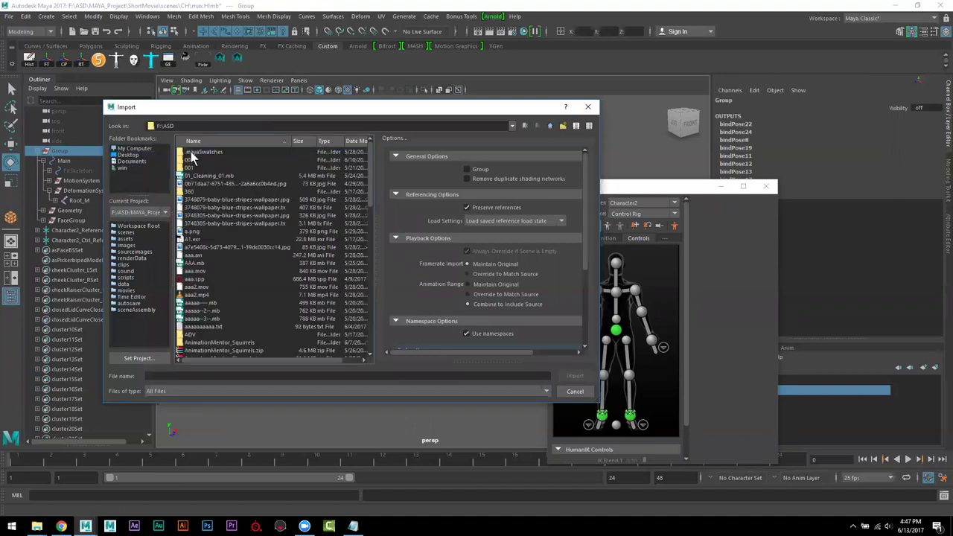
scroll(226, 261, down, 2)
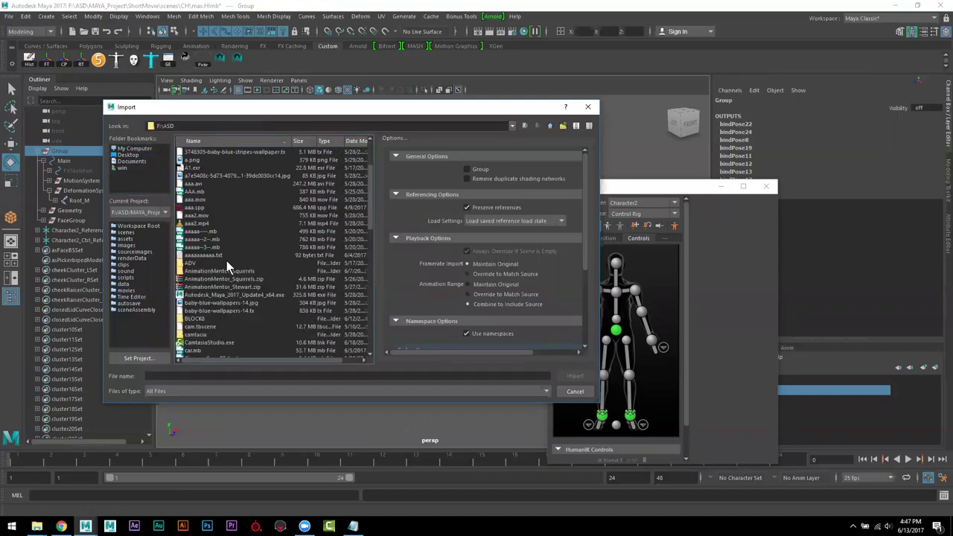
scroll(226, 260, down, 2)
double_click(195, 295)
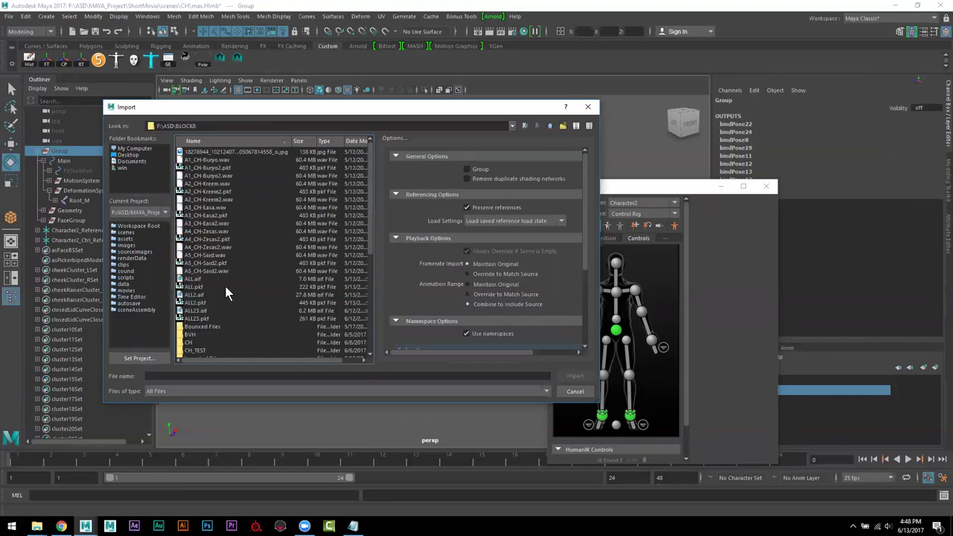
scroll(225, 287, down, 3)
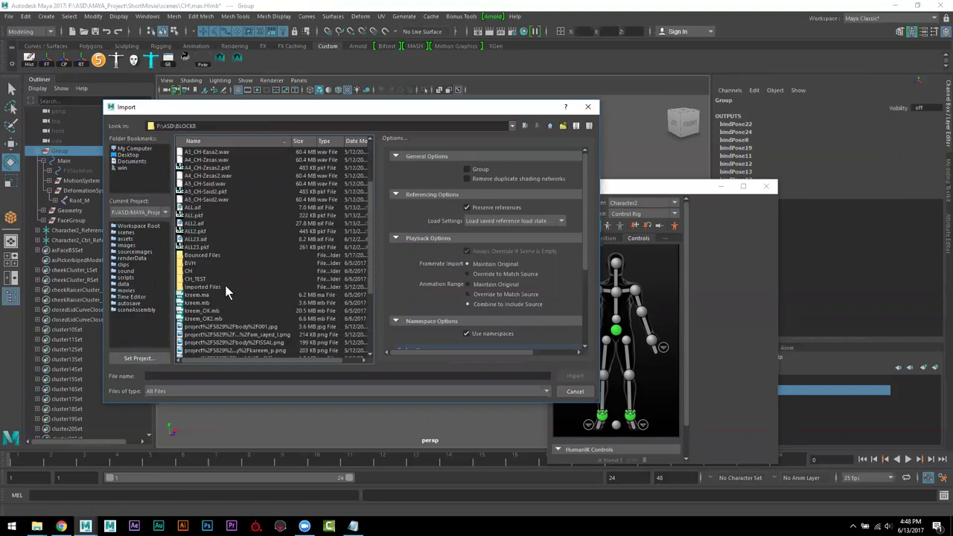
double_click(205, 263)
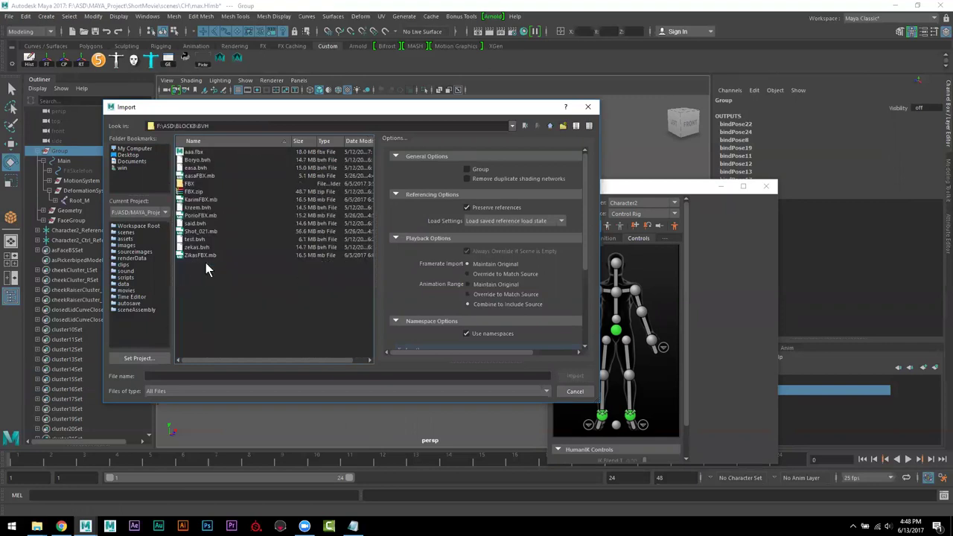
double_click(191, 184)
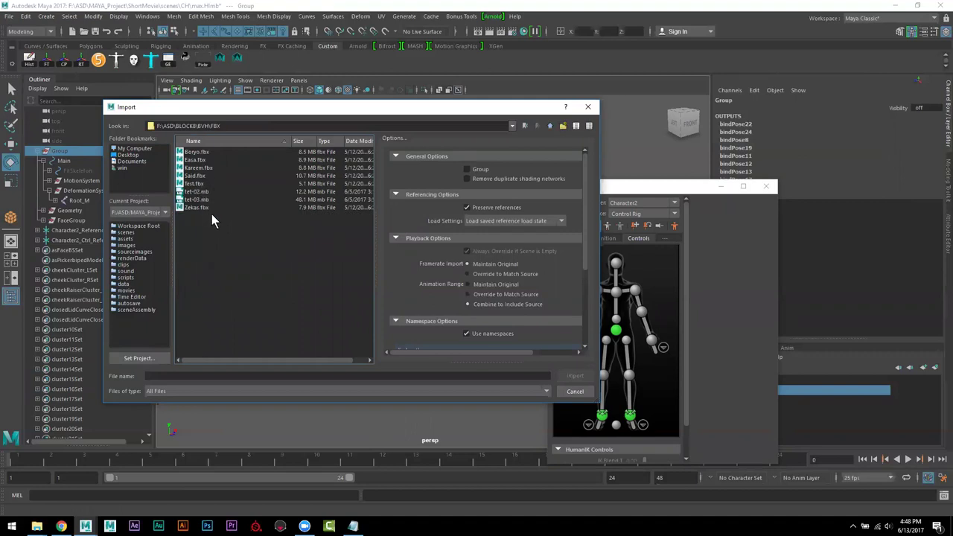
- Import the Said.fbx motion capture file into the scene
click(197, 177)
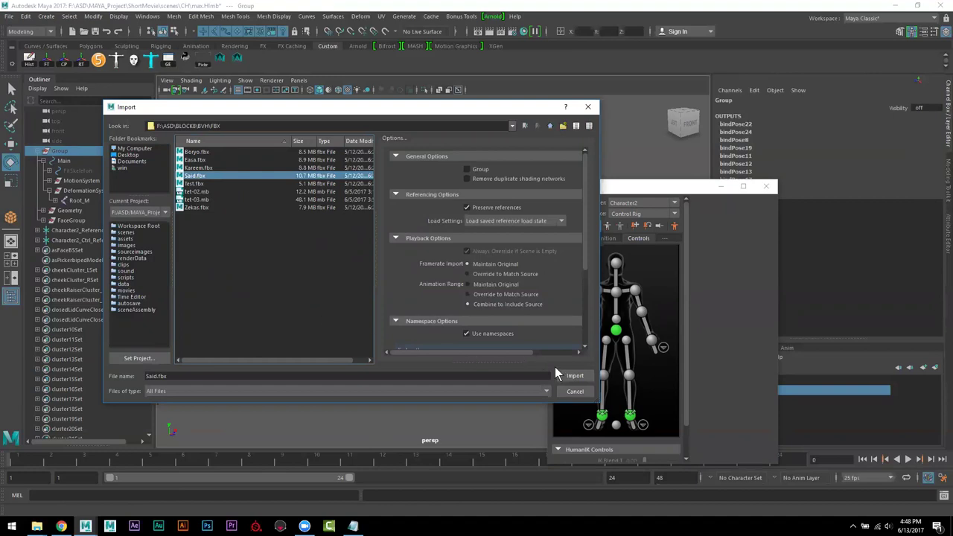
click(575, 376)
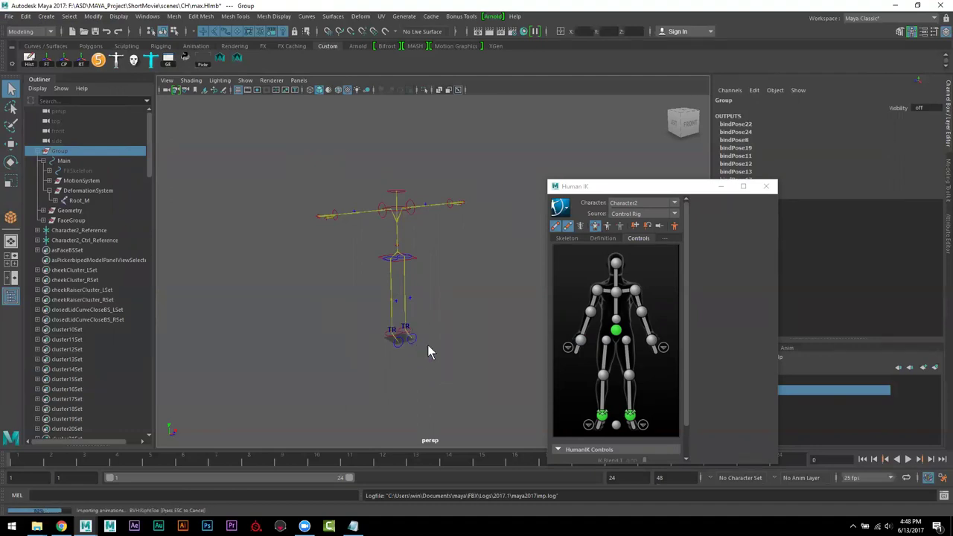
key(e)
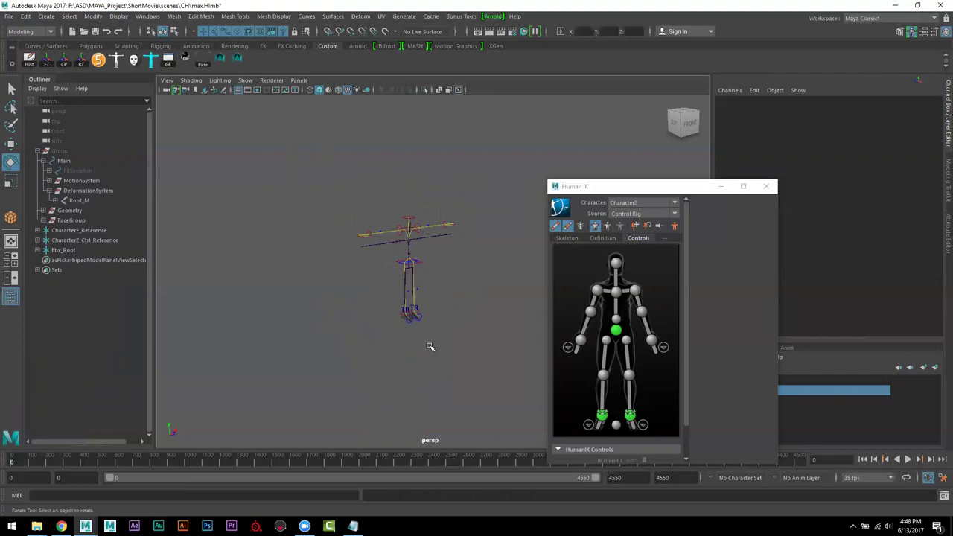
- Scrub the imported animation to frame 838 and examine the motion capture skeleton beside the control rig
scroll(430, 337, up, 5)
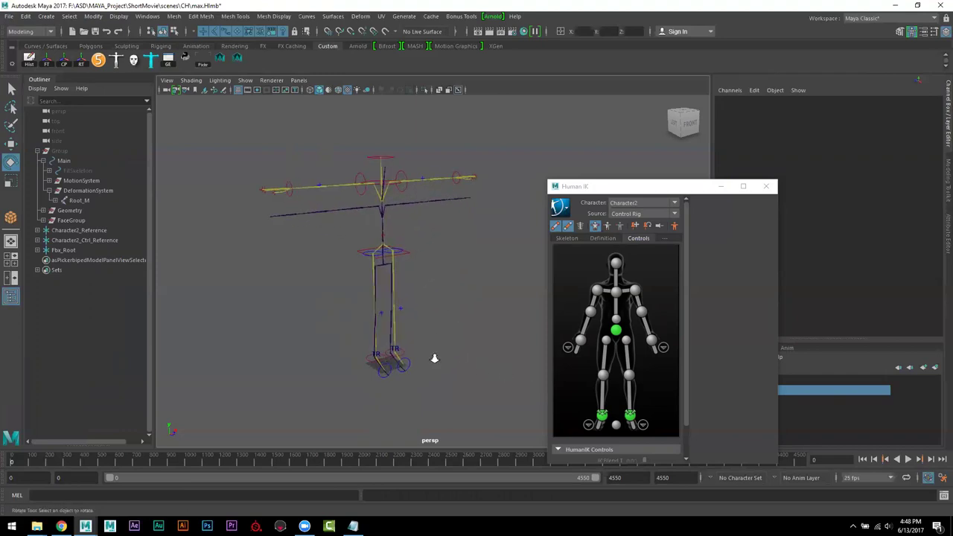
alt+middle_drag(434, 358, 452, 361)
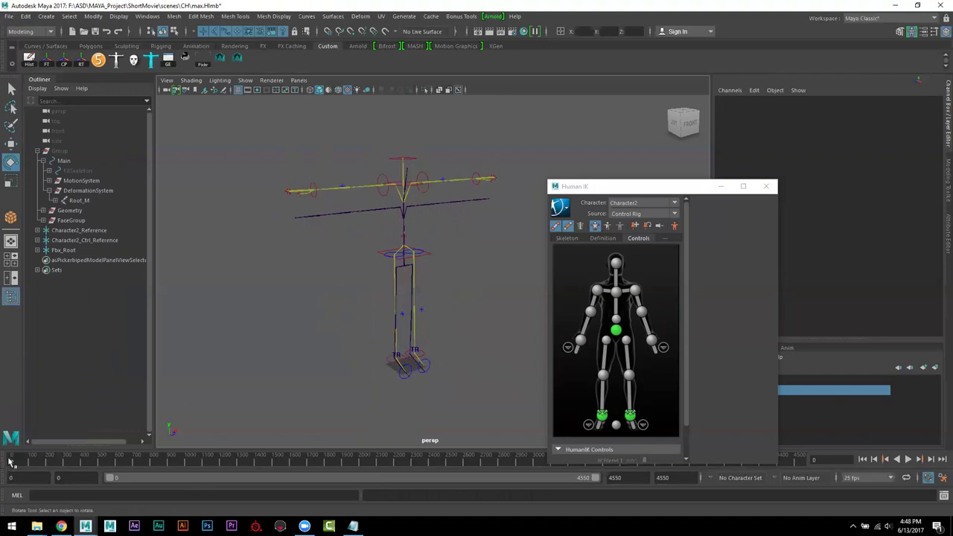
drag(13, 463, 51, 463)
alt+right_drag(371, 380, 343, 338)
alt+drag(342, 338, 365, 328)
alt+middle_drag(358, 327, 344, 322)
alt+drag(344, 322, 187, 405)
mouse_move(52, 474)
mouse_down()
mouse_move(65, 460)
mouse_move(160, 462)
mouse_up()
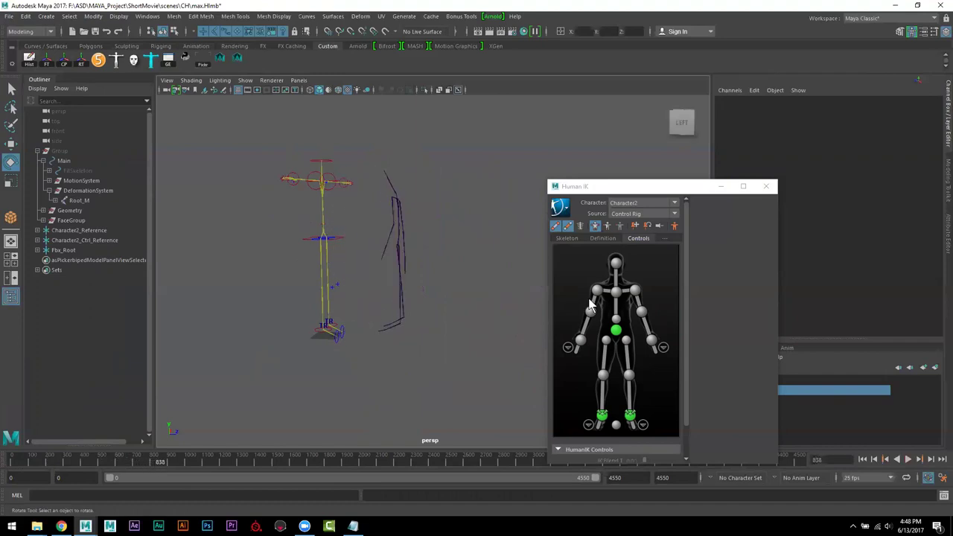
- Set Character2's HumanIK source to said and scrub the animation to frame 550
click(639, 204)
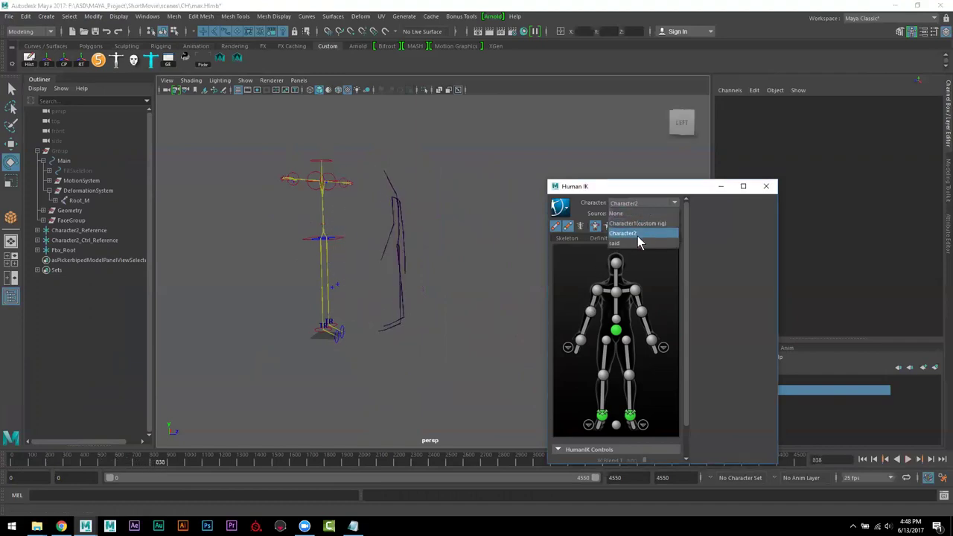
click(715, 248)
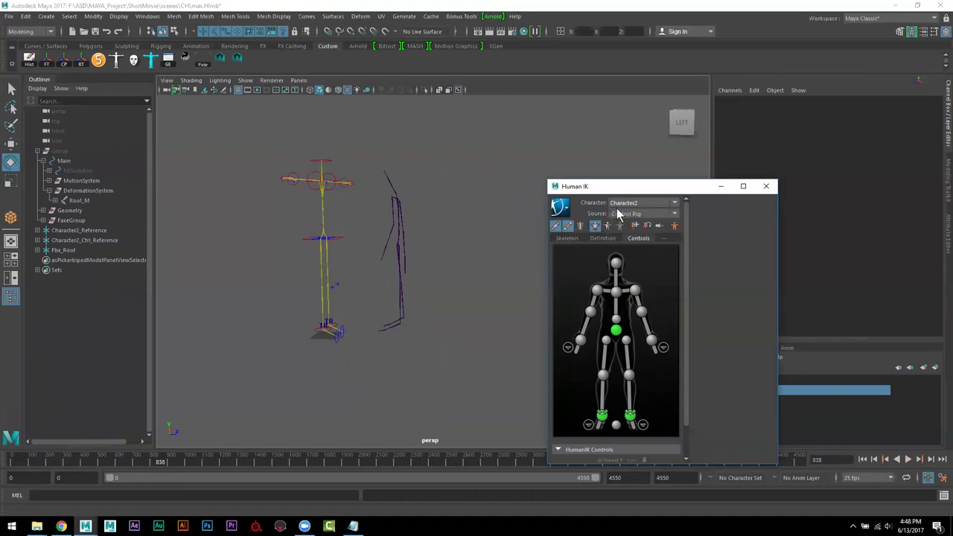
alt+drag(391, 266, 369, 276)
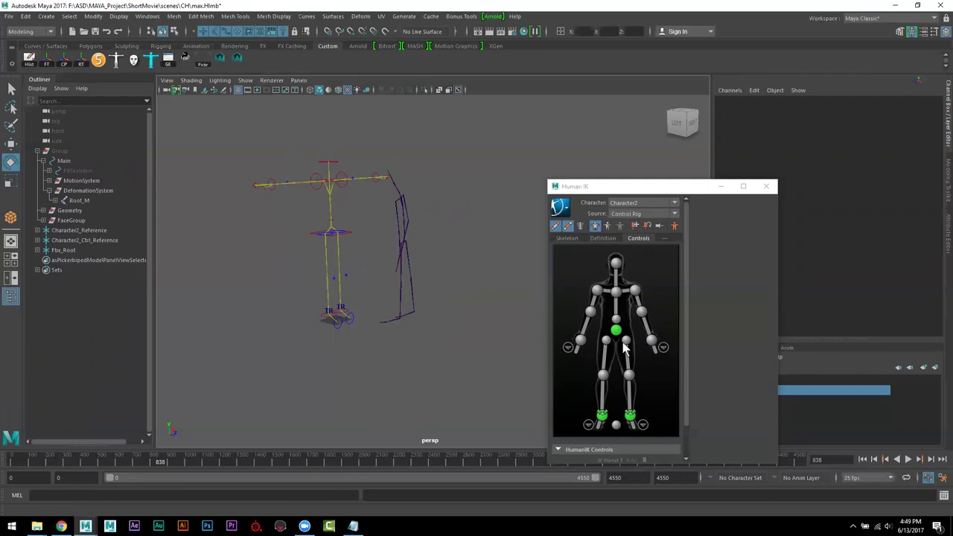
click(620, 214)
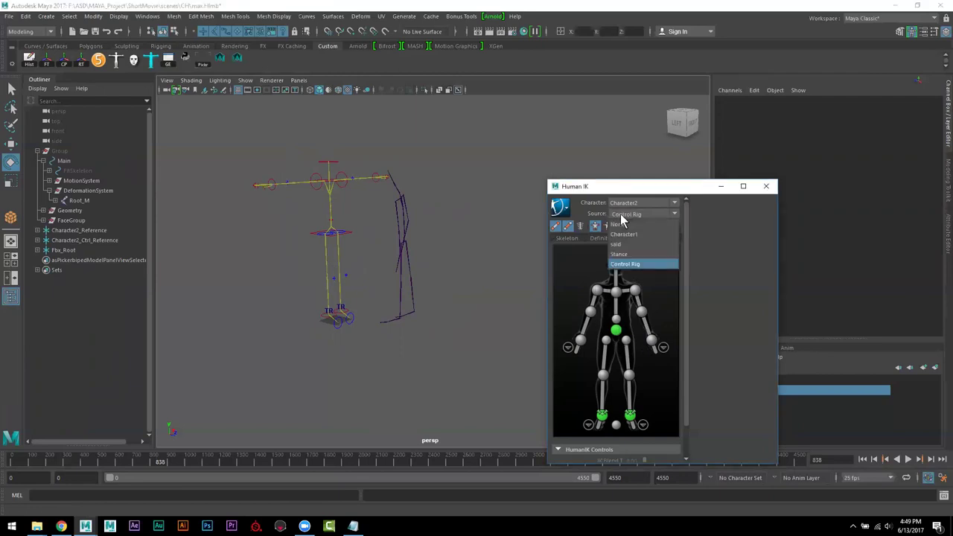
click(628, 246)
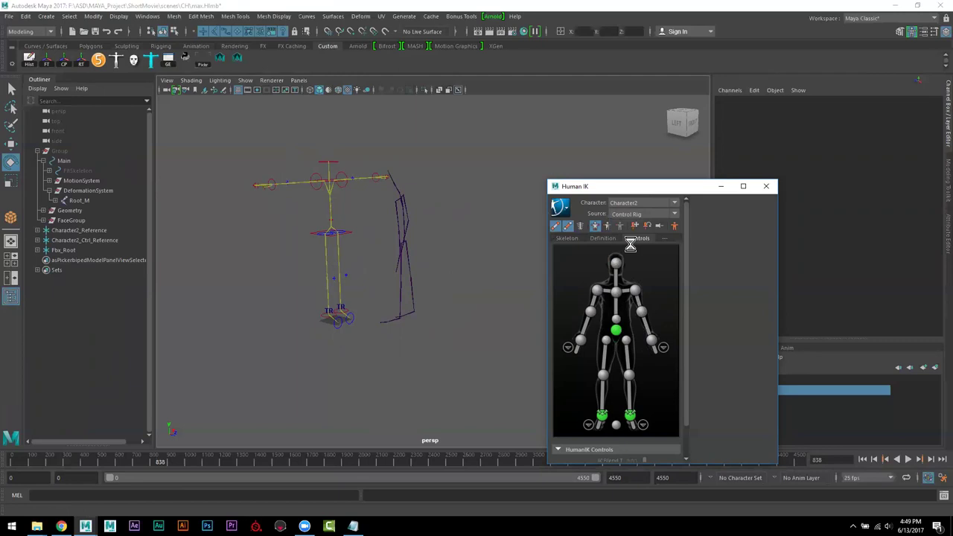
alt+drag(419, 327, 469, 329)
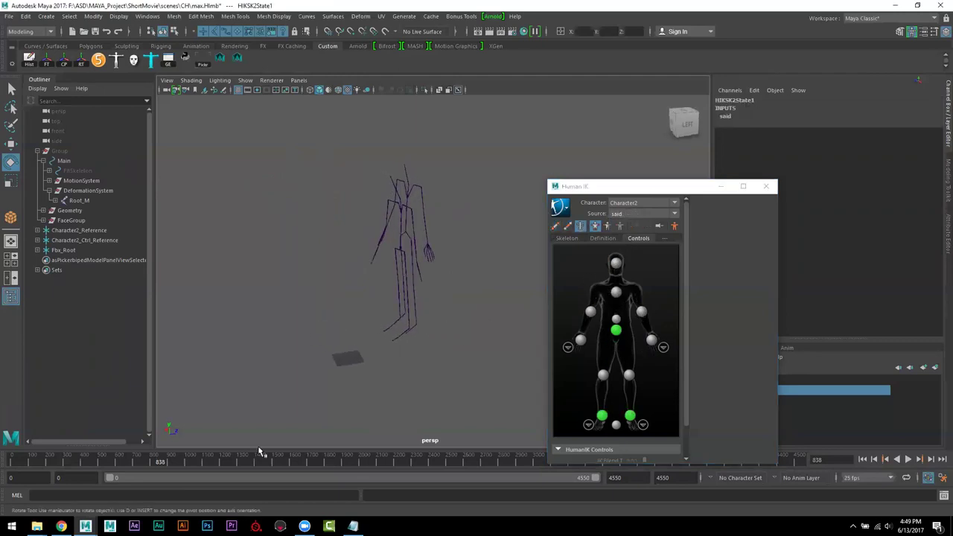
drag(43, 462, 108, 479)
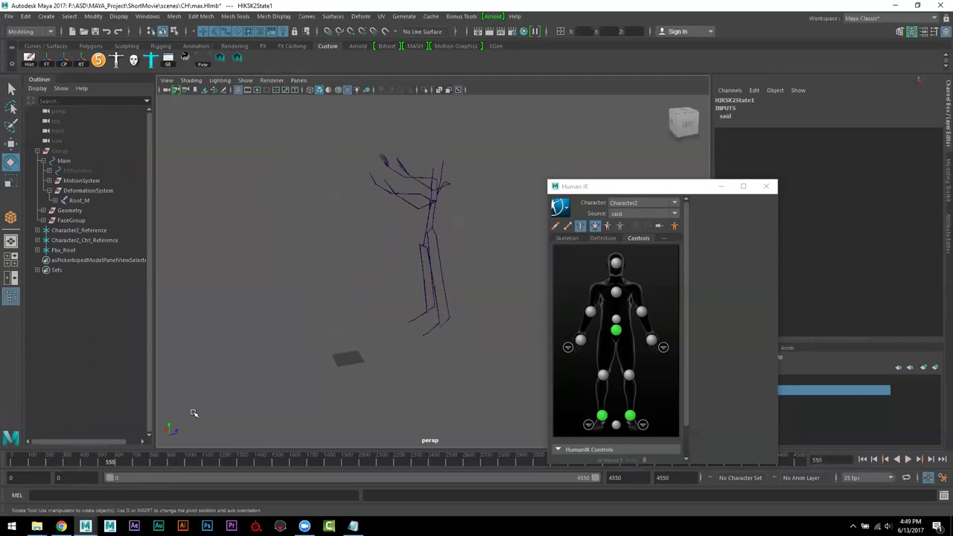
- Unhide the character's Group and bring the whole rig into view with nothing selected
click(59, 151)
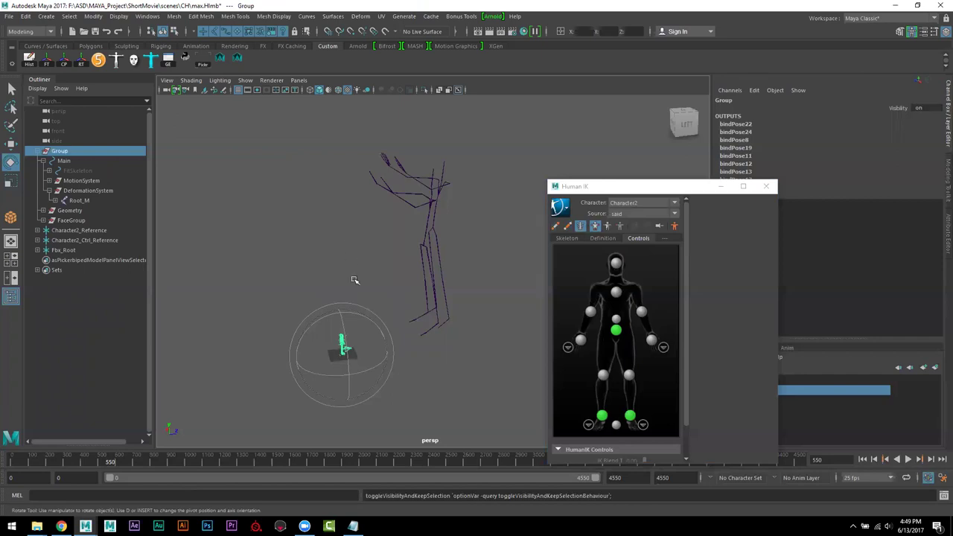
alt+drag(330, 270, 356, 302)
alt+middle_drag(355, 303, 394, 198)
alt+right_drag(394, 198, 535, 337)
alt+drag(535, 337, 505, 304)
alt+right_drag(504, 304, 511, 315)
alt+drag(375, 291, 308, 196)
alt+right_drag(308, 196, 526, 248)
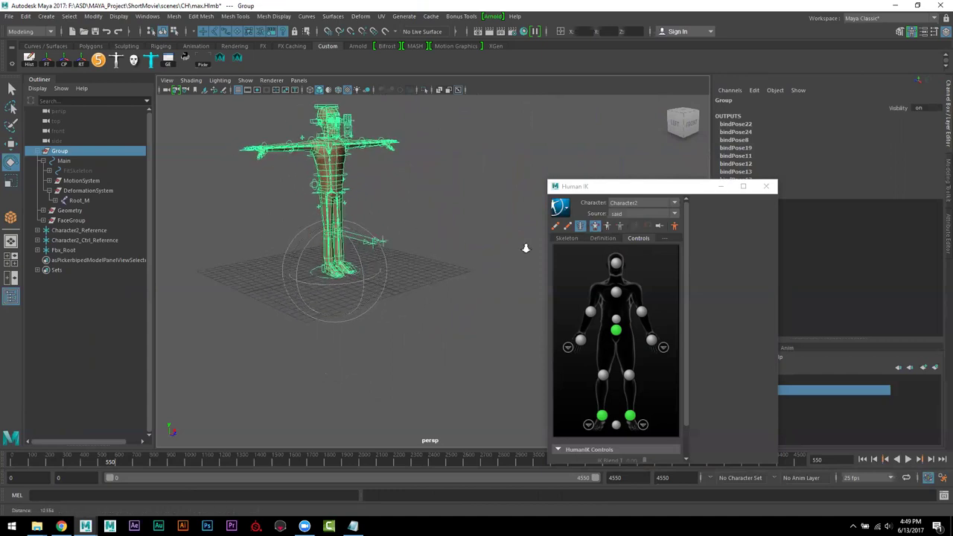
click(422, 198)
alt+drag(309, 251, 366, 254)
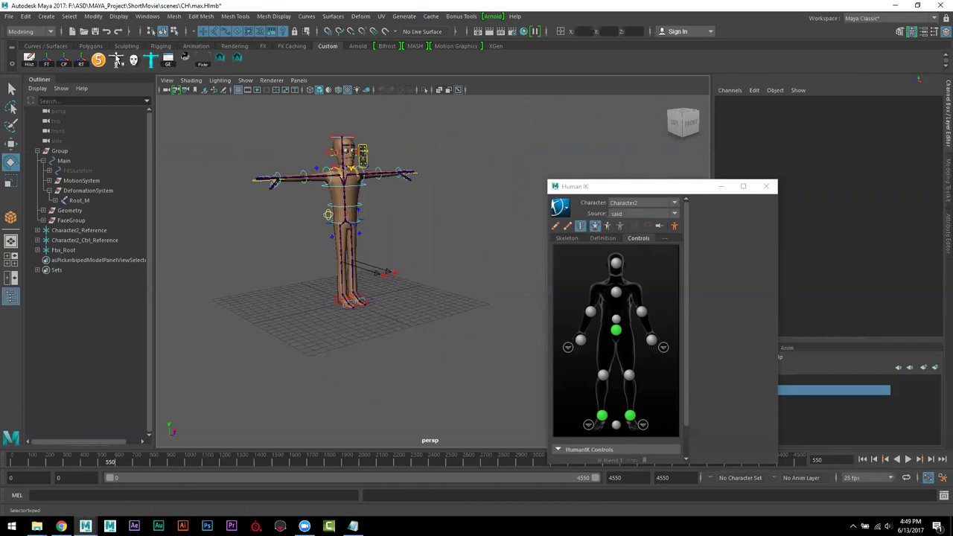
- Hide the rig's controls and joints through the AdvancedSkeleton biped picker, leaving only the body mesh, and close the picker
click(115, 58)
click(575, 309)
click(580, 317)
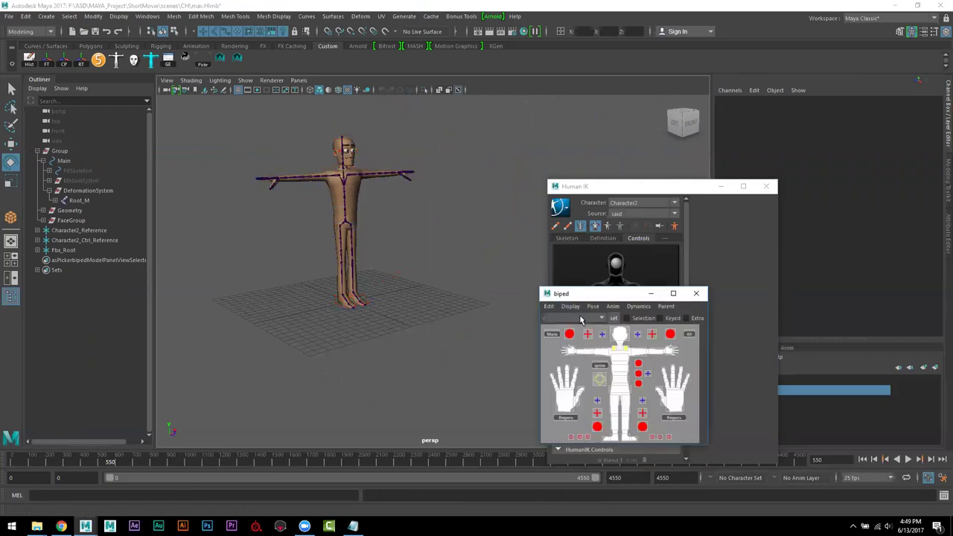
click(572, 309)
click(582, 339)
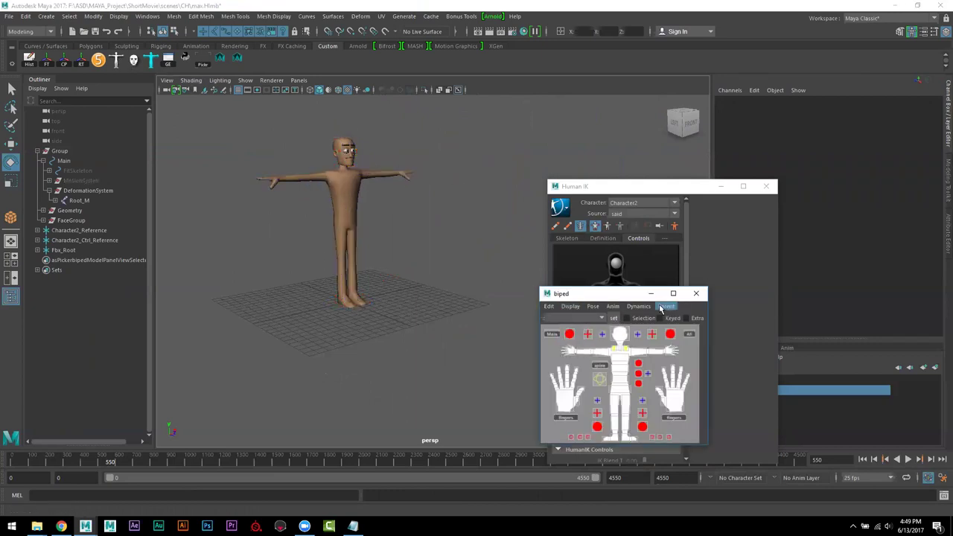
click(697, 293)
alt+drag(425, 347, 357, 217)
- Switch HumanIK to Character1 (custom rig) and set its source to said
click(645, 203)
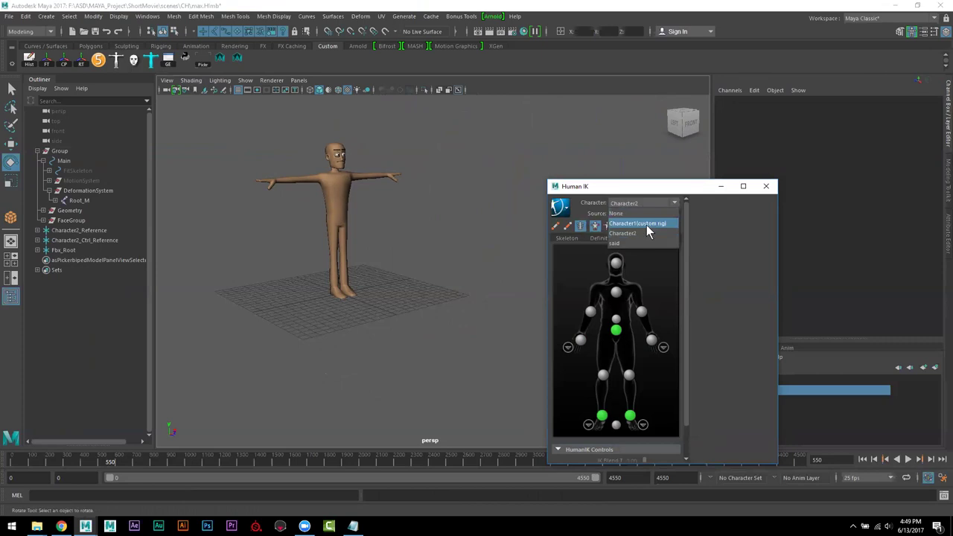
click(646, 223)
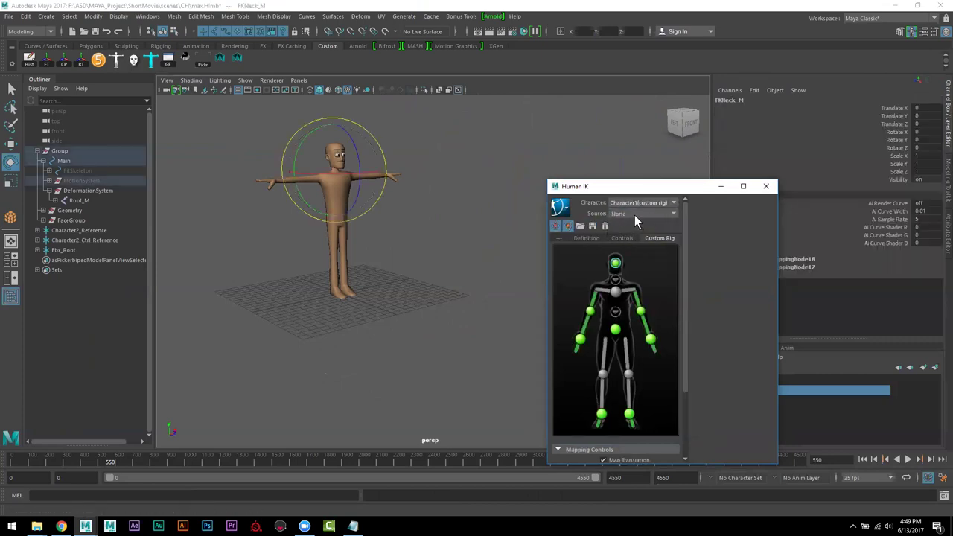
click(635, 215)
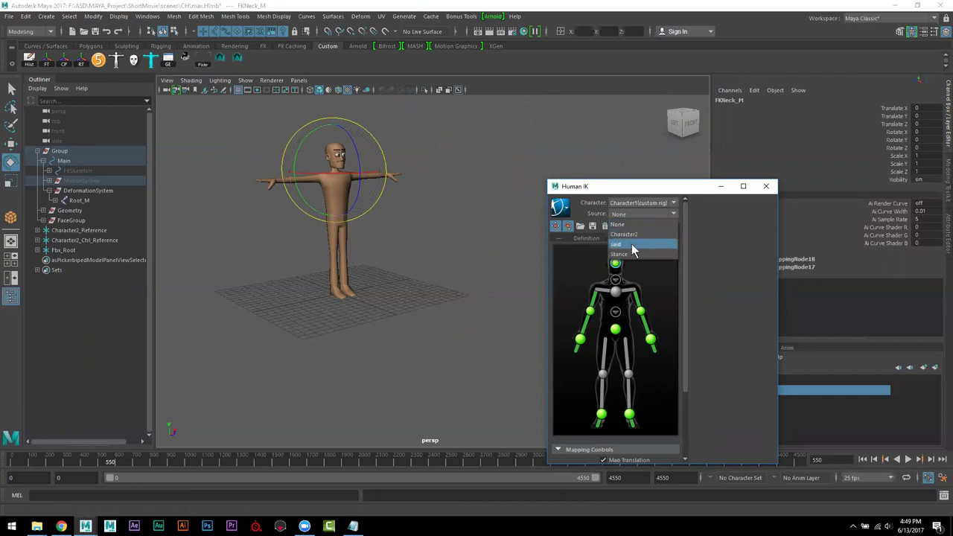
click(632, 243)
alt+right_drag(426, 293, 321, 244)
alt+drag(320, 243, 450, 305)
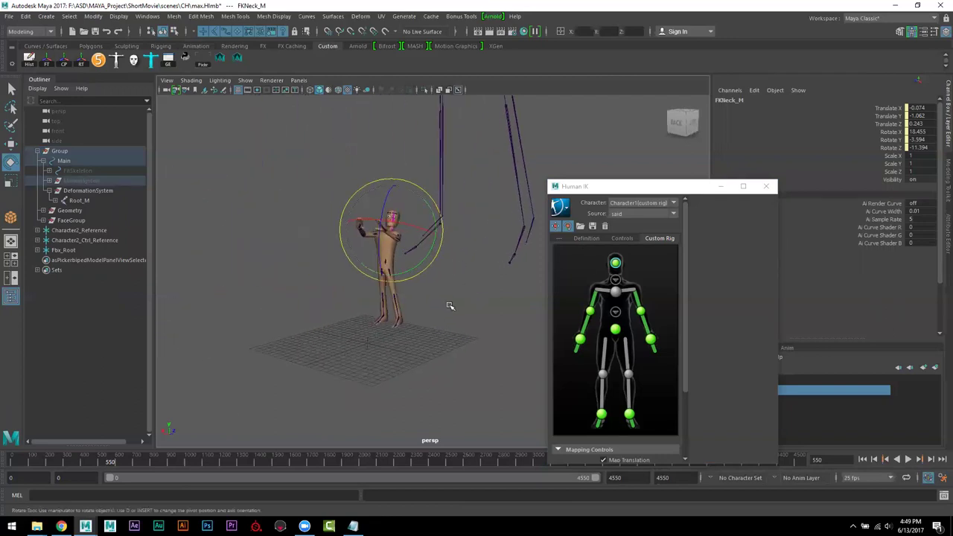
- Scrub and play the animation, examining the custom rig's motion against the motion capture skeleton from several angles
drag(108, 462, 156, 469)
click(130, 468)
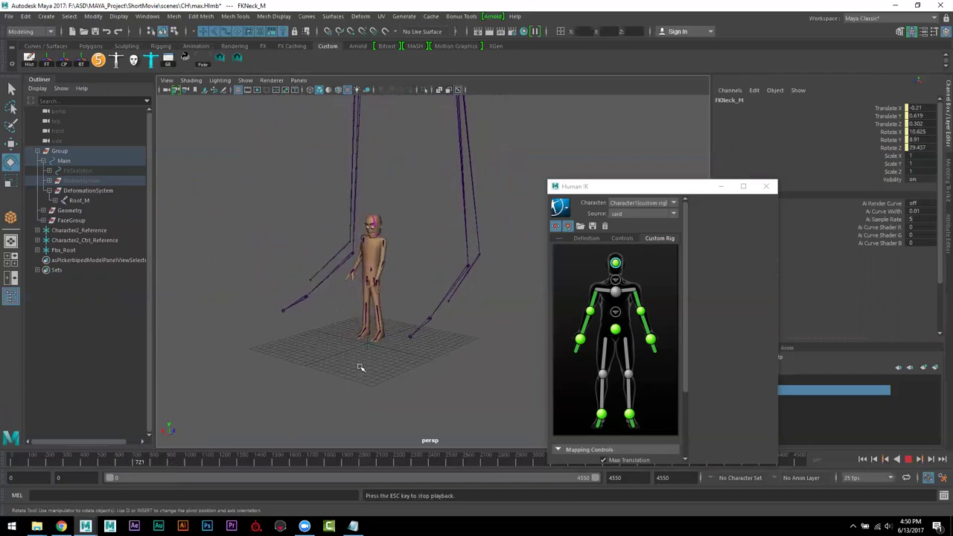
alt+right_drag(373, 363, 462, 404)
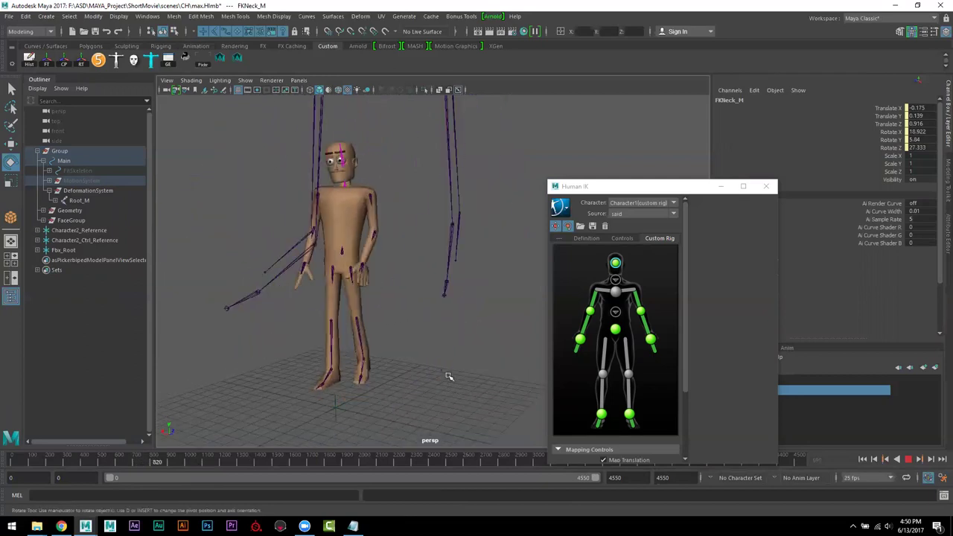
alt+drag(385, 332, 438, 336)
alt+right_drag(438, 336, 374, 253)
mouse_move(373, 253)
alt+mouse_down()
mouse_move(308, 181)
mouse_move(345, 206)
mouse_move(334, 273)
mouse_move(366, 271)
alt+mouse_up()
alt+middle_drag(366, 270, 307, 290)
alt+drag(308, 290, 305, 258)
alt+right_drag(304, 258, 327, 257)
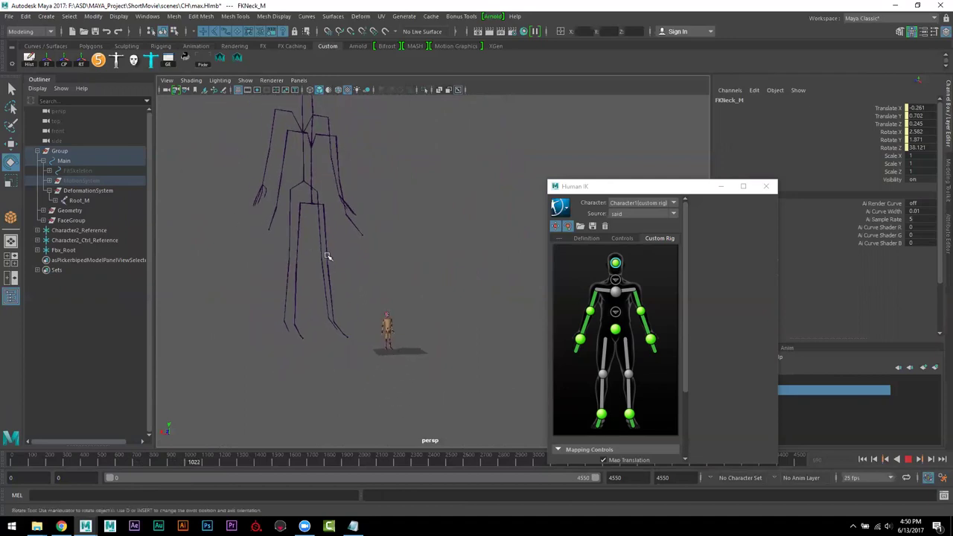
alt+right_drag(490, 353, 530, 376)
alt+middle_drag(384, 372, 423, 260)
alt+right_drag(423, 259, 560, 354)
alt+middle_drag(428, 276, 501, 279)
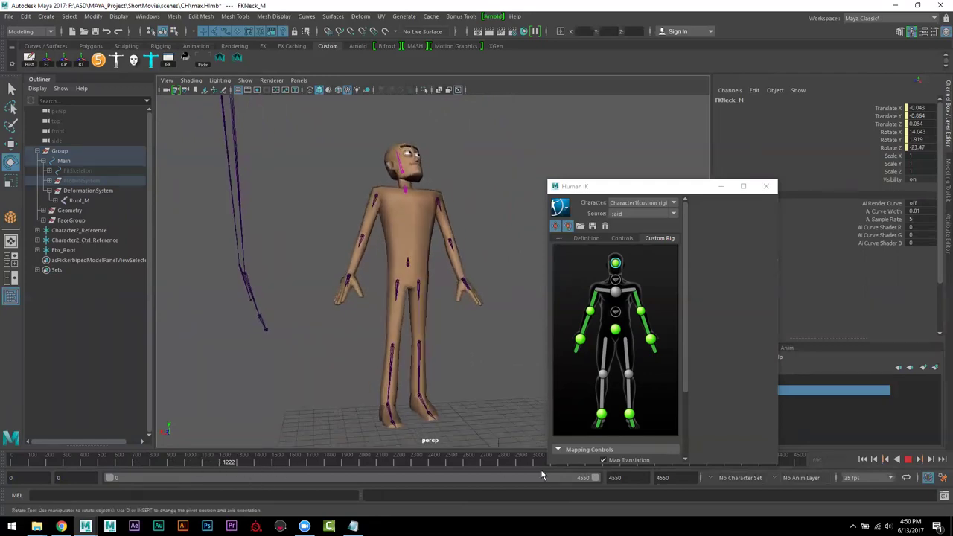
- Stop playback, open the Studio Library, and scrub the animation to frame 1408 with the whole character in view
click(909, 461)
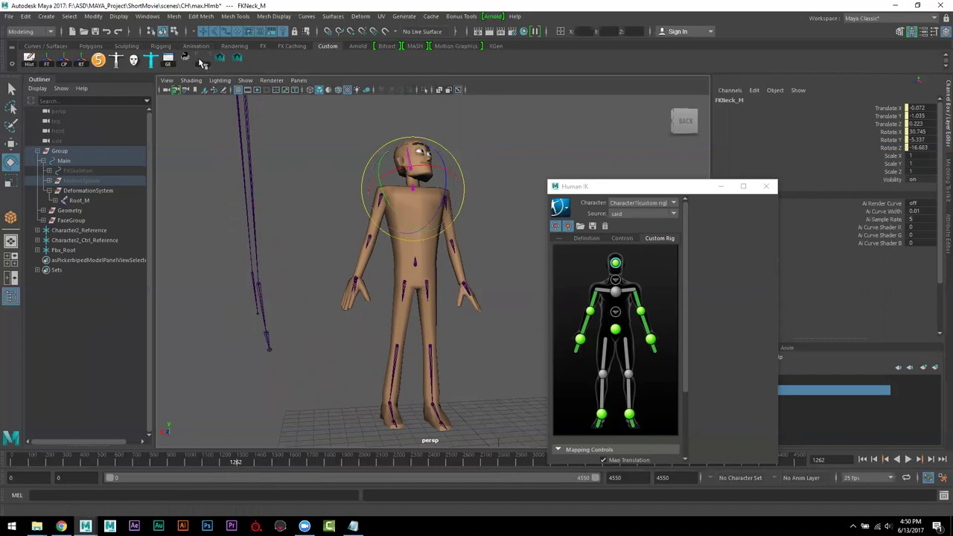
click(185, 59)
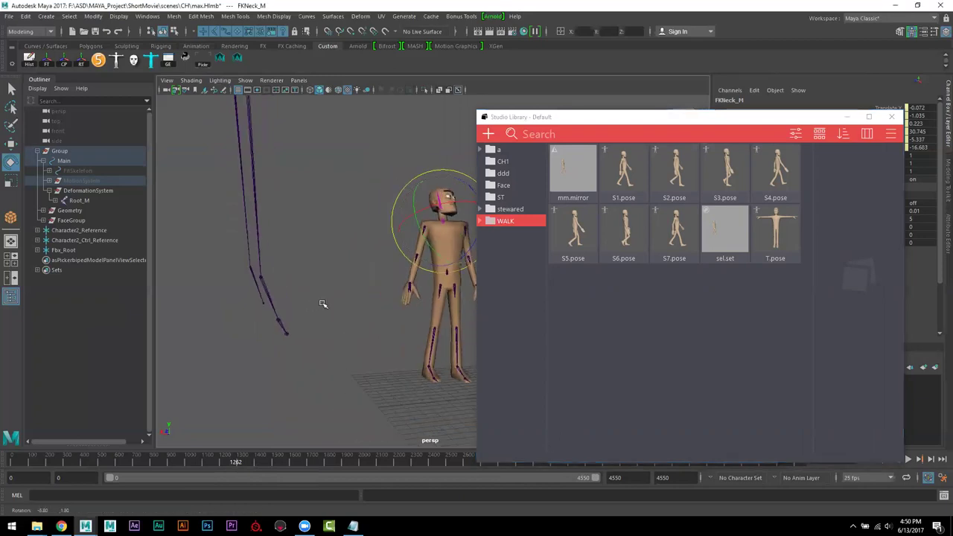
click(229, 462)
drag(230, 463, 255, 468)
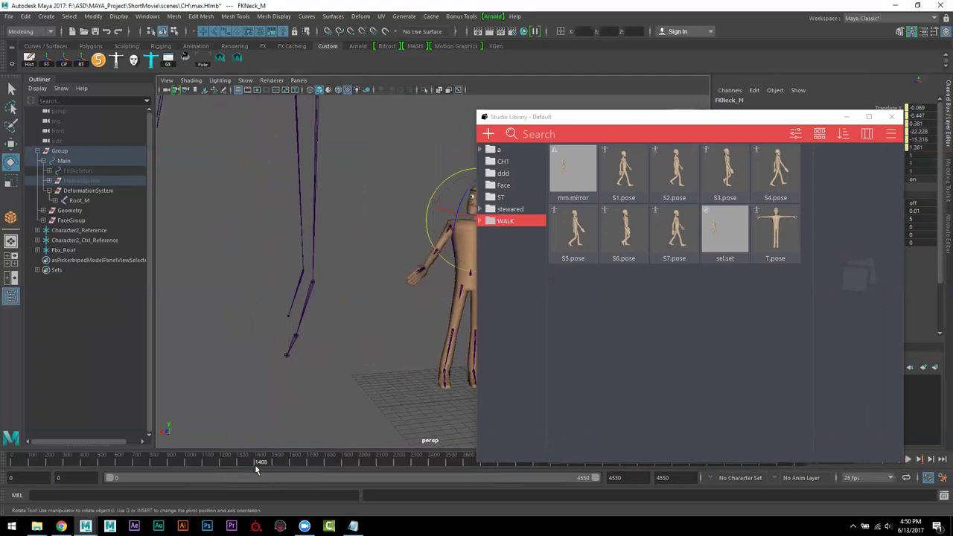
alt+drag(352, 359, 347, 354)
alt+middle_drag(347, 324, 266, 323)
alt+drag(267, 322, 302, 342)
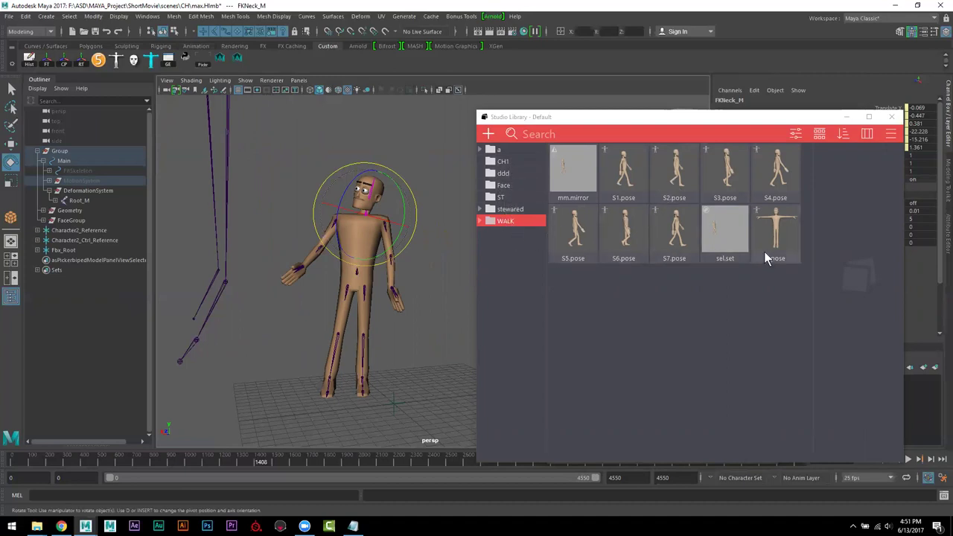
- Try to apply the sel.set selection set from the WALK folder, first with the From File namespace and again with the custom namespace CH_2
double_click(721, 228)
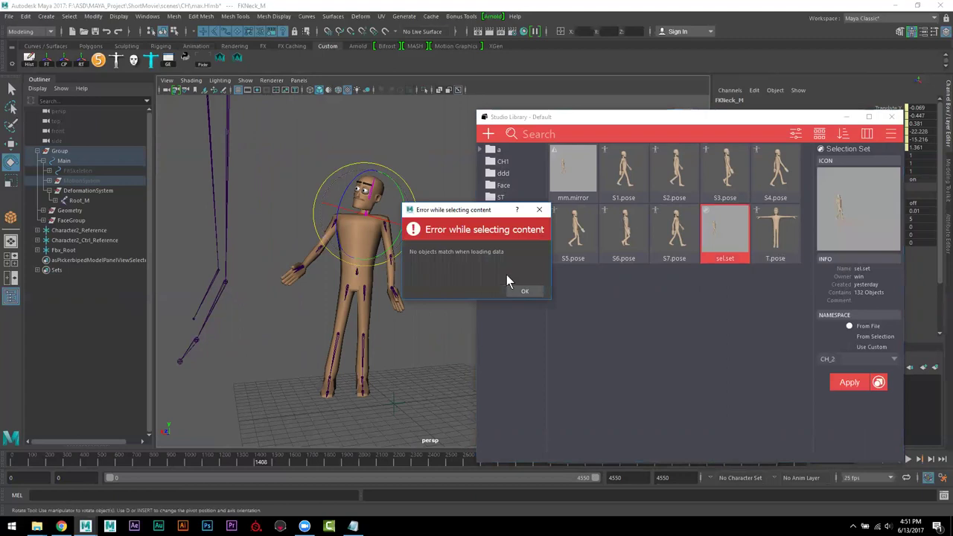
click(526, 292)
click(898, 361)
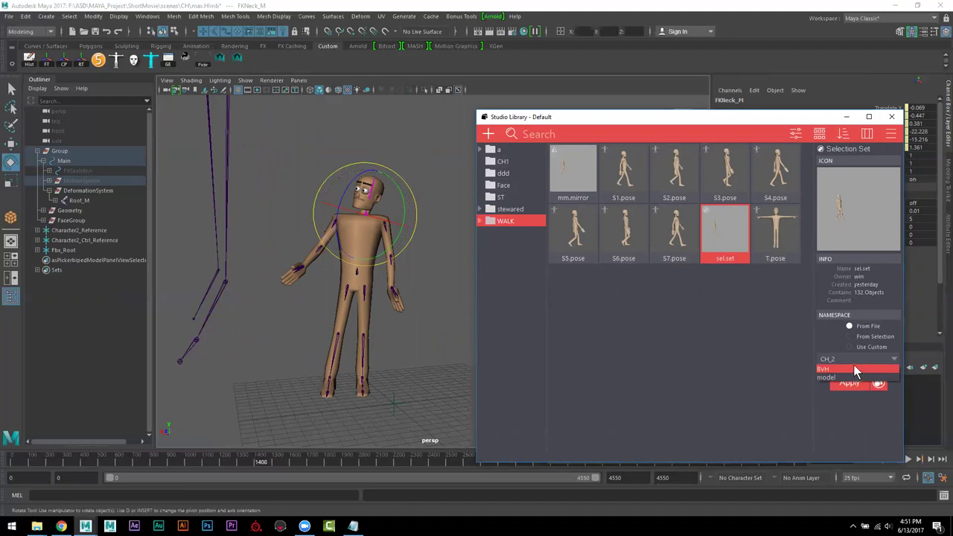
click(864, 348)
click(864, 348)
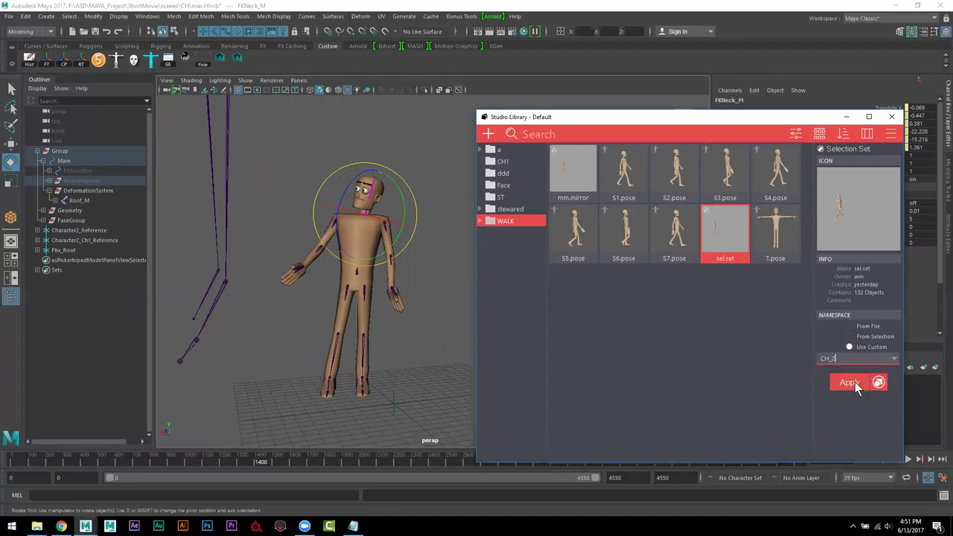
click(855, 382)
click(525, 292)
- Open the AdvancedSkeleton biped picker and use it to show the rig's controls on the character again
alt+drag(403, 363, 397, 354)
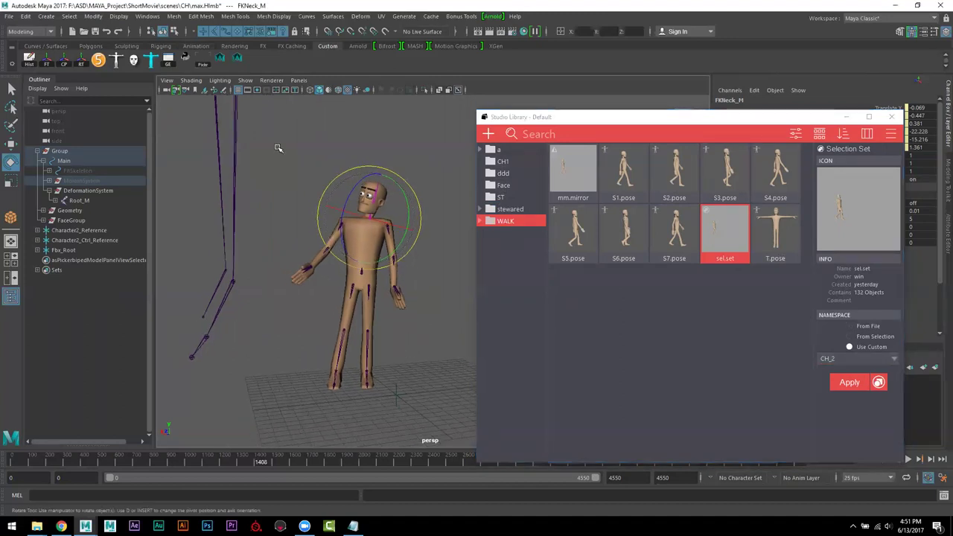
click(117, 61)
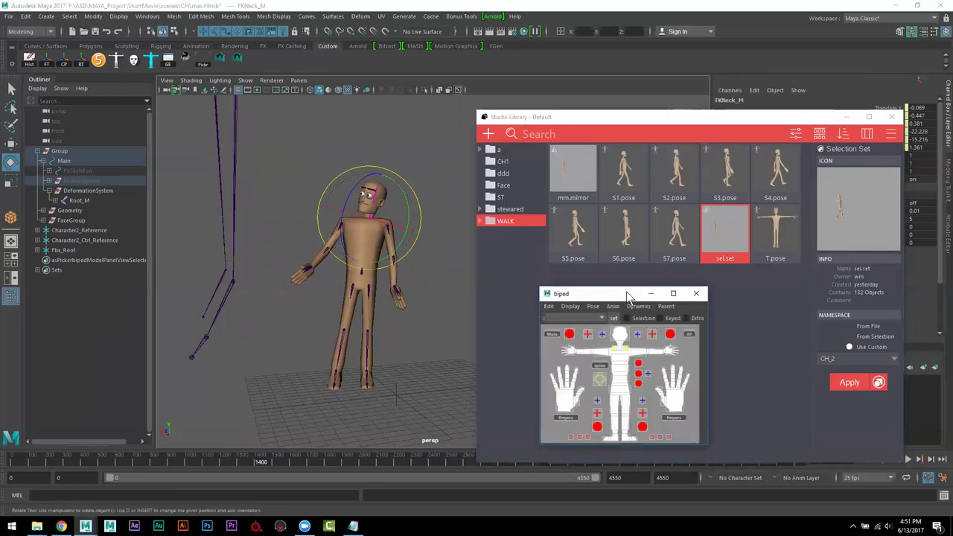
drag(623, 298, 540, 259)
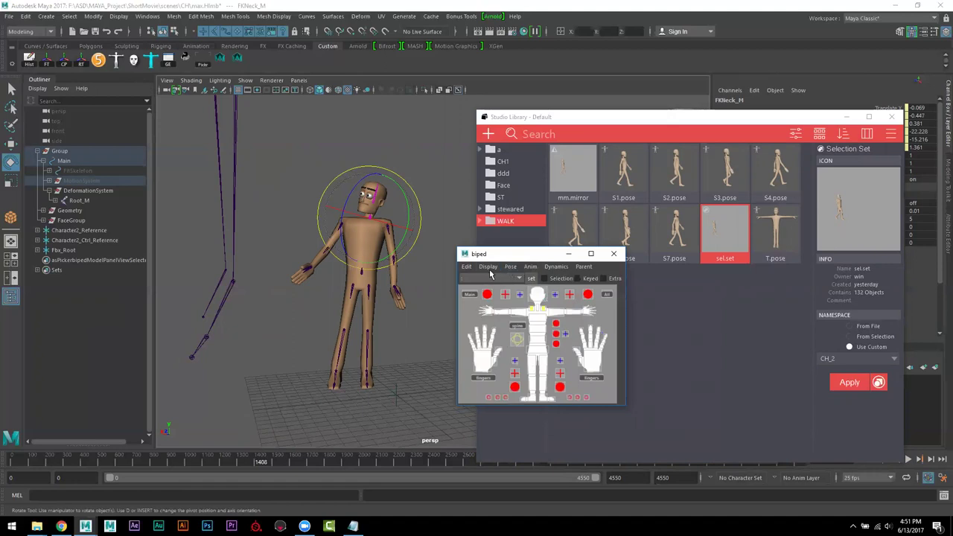
click(510, 268)
click(497, 280)
alt+drag(395, 320, 360, 330)
scroll(373, 345, up, 2)
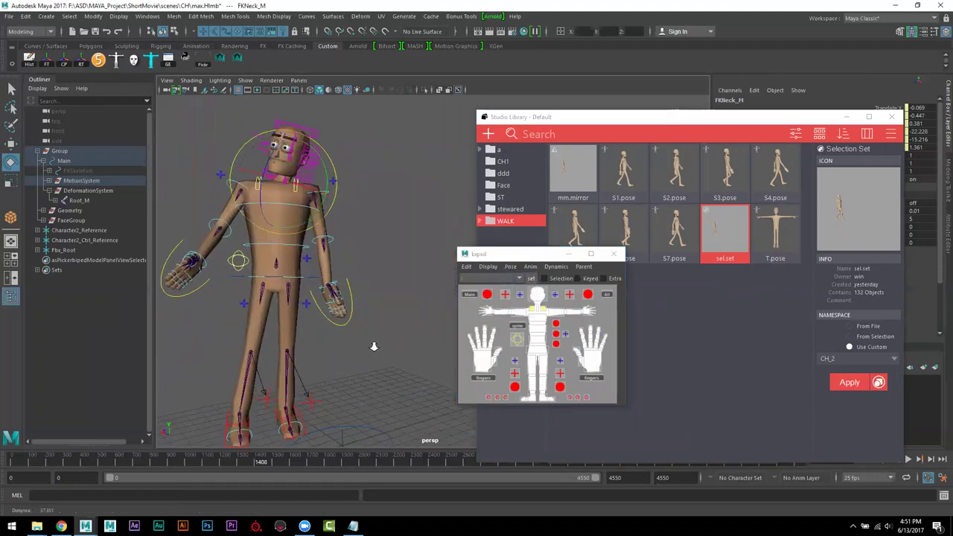
- Select the FK wrist control of the character's left arm, followed by its FK elbow control
click(323, 285)
click(370, 224)
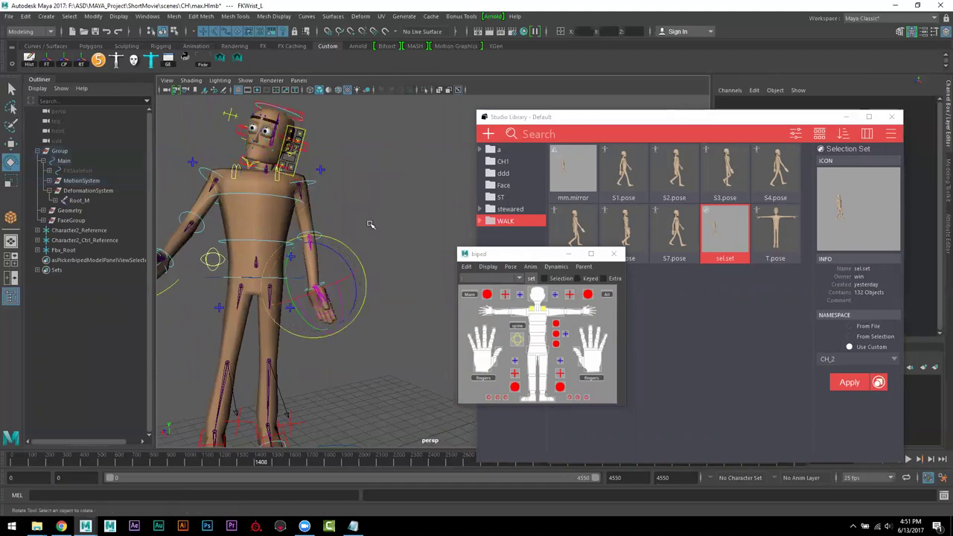
click(319, 240)
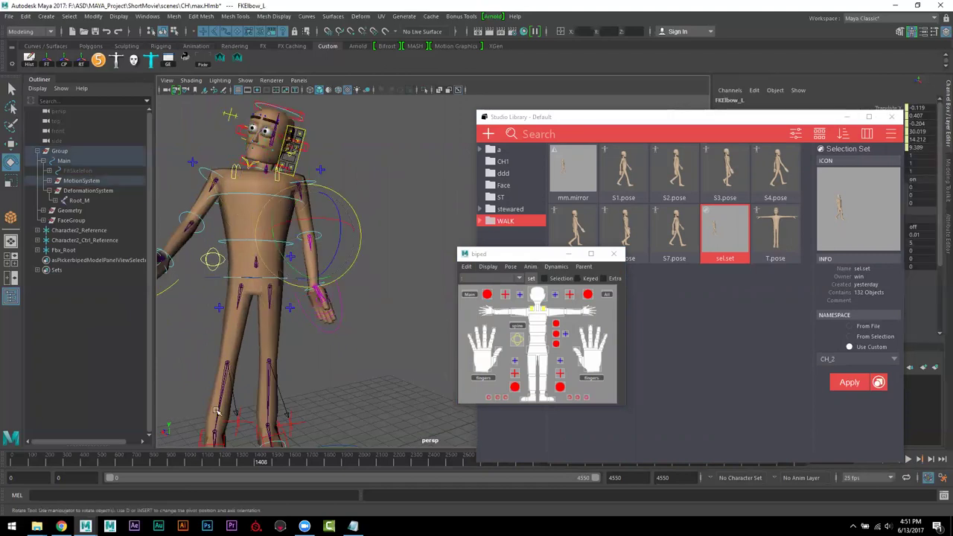
scroll(318, 346, down, 5)
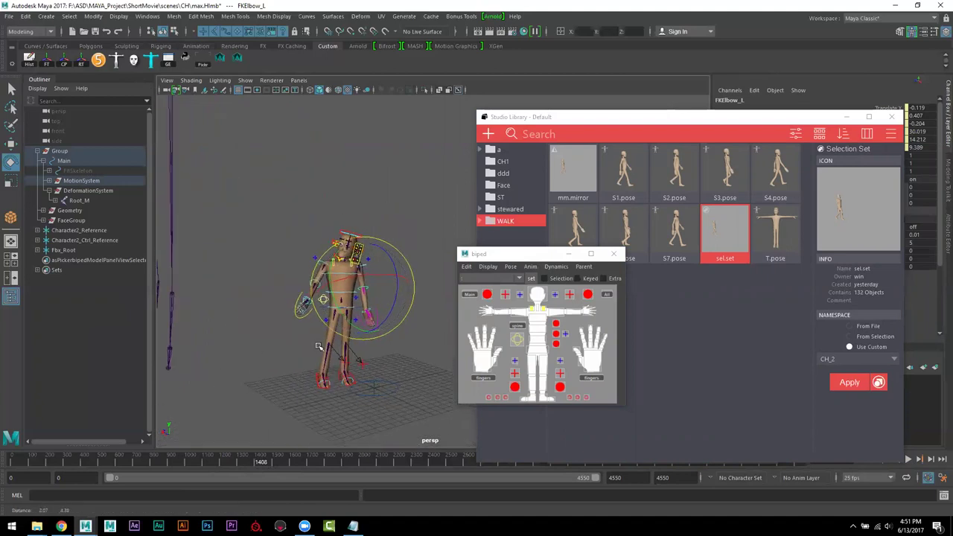
alt+middle_drag(360, 315, 357, 317)
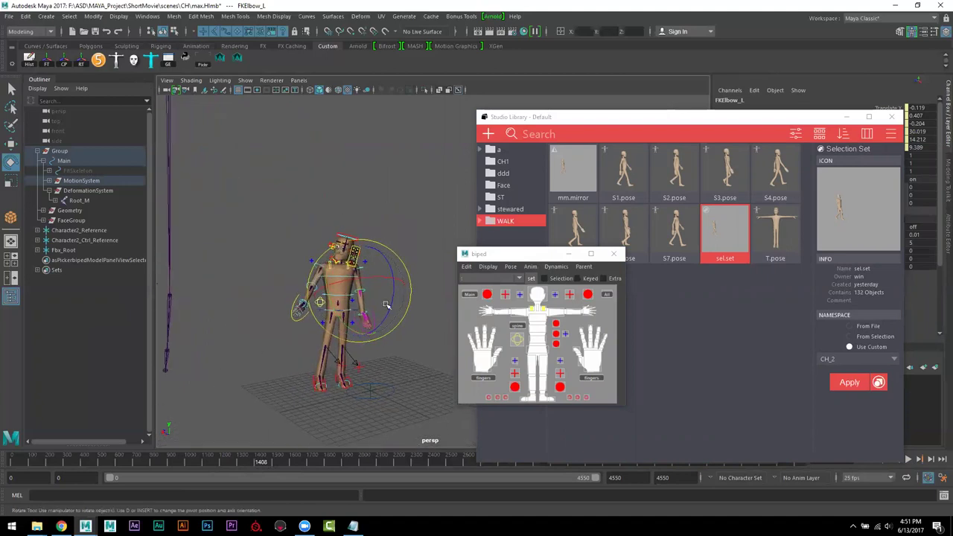
- Uncover the HumanIK window and select the left wrist and elbow through its custom rig mapping, ending with the wrist selected
drag(625, 120, 662, 388)
click(644, 187)
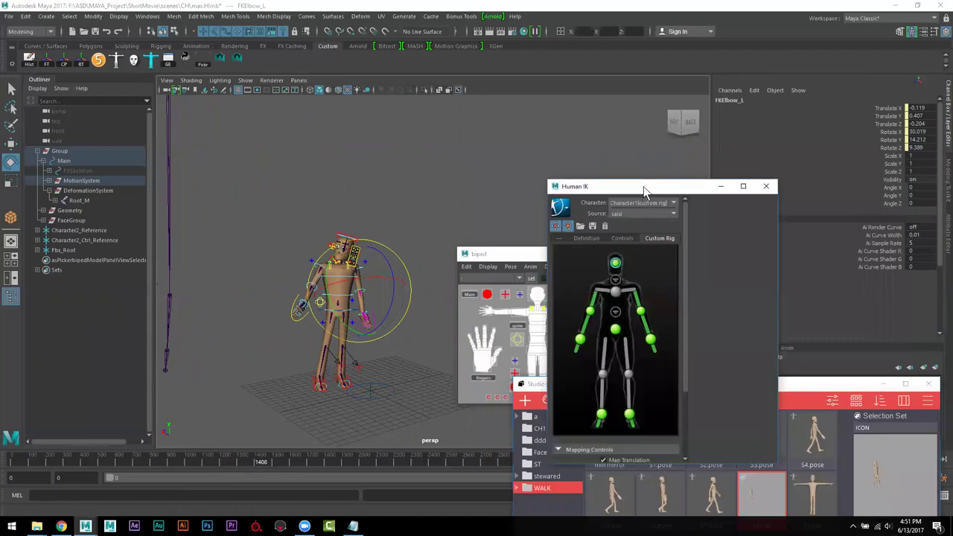
drag(644, 186, 647, 64)
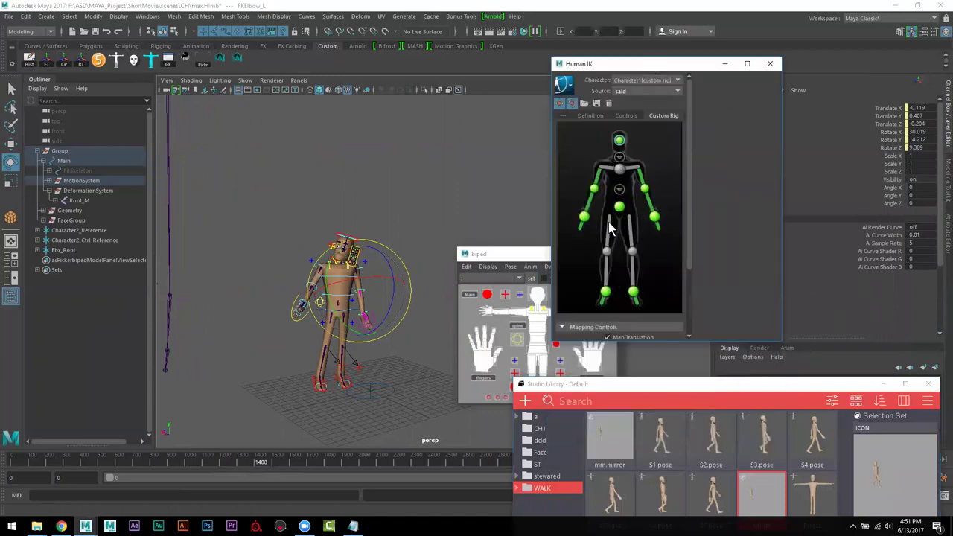
click(653, 216)
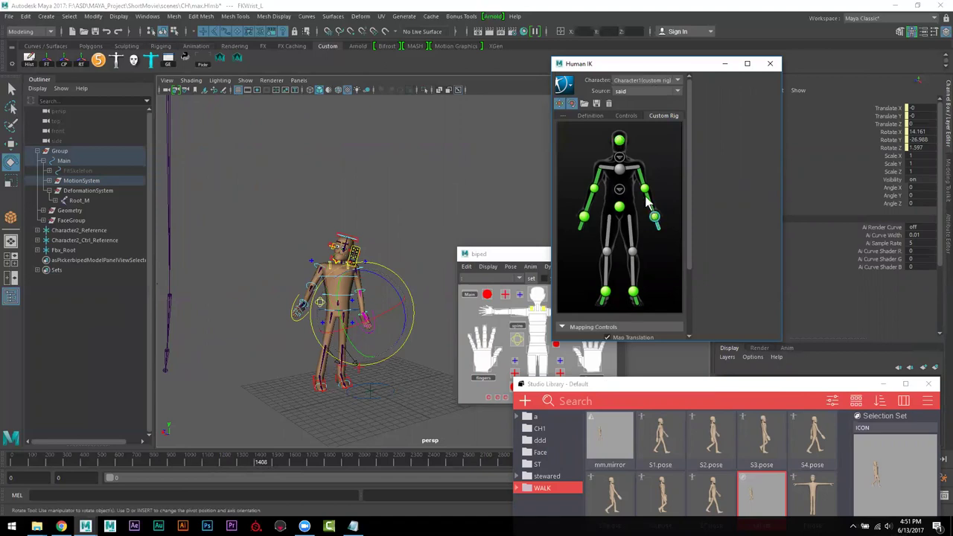
click(644, 188)
click(654, 218)
alt+drag(332, 350, 294, 352)
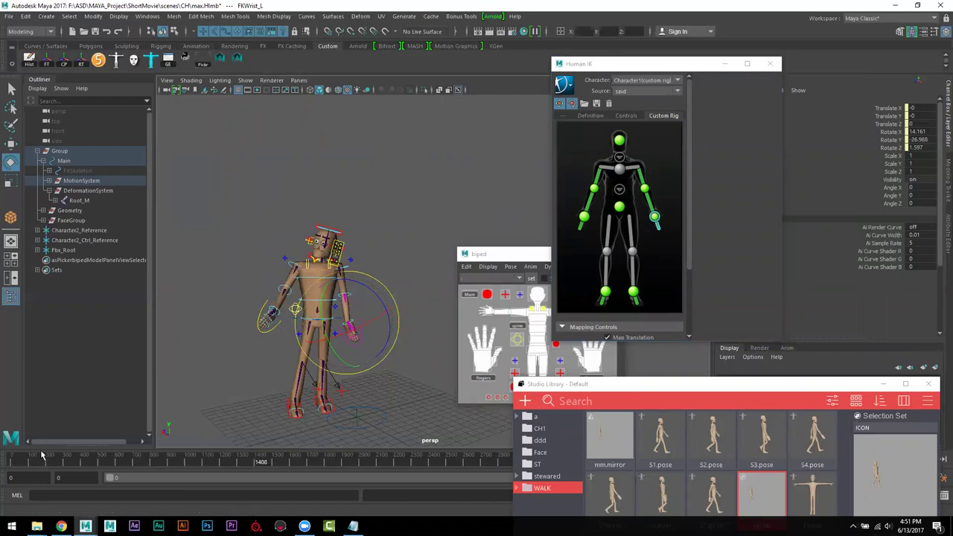
- Set the animation start to frame 1300 and the playback end to frame 1400, and play the shortened range briefly
click(41, 477)
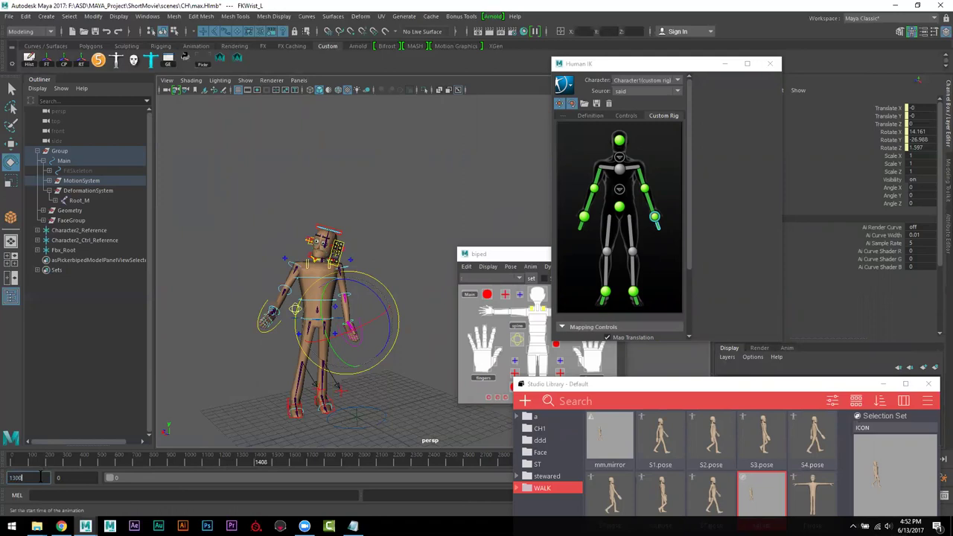
click(616, 388)
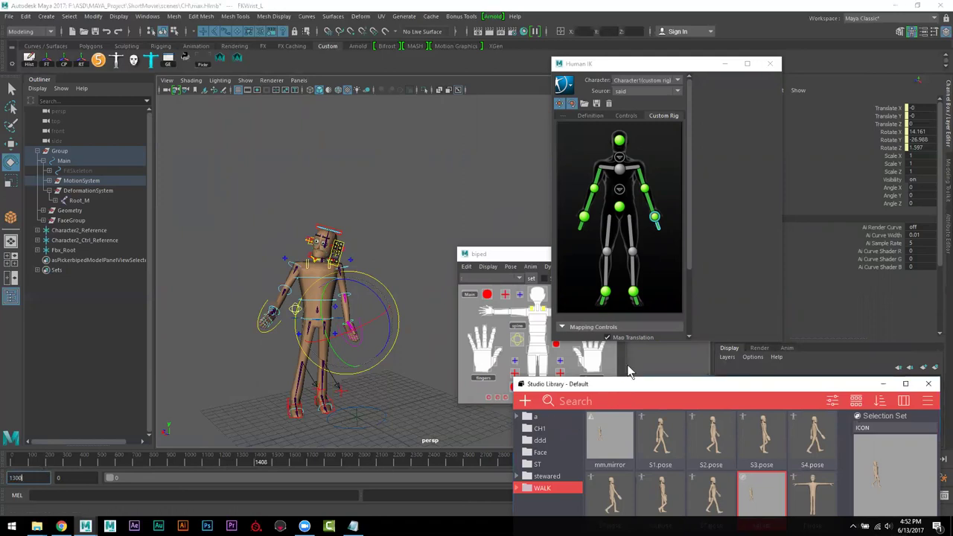
drag(624, 383, 540, 65)
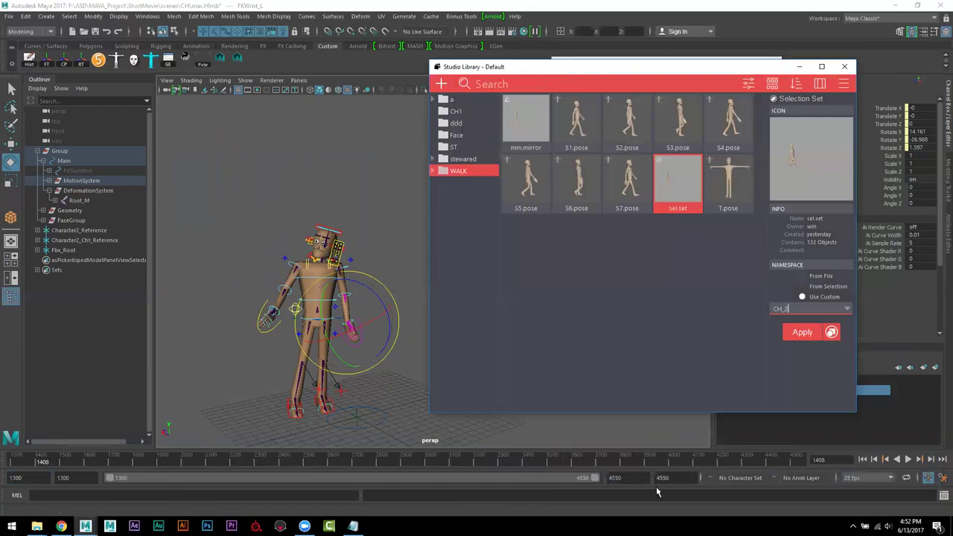
click(625, 477)
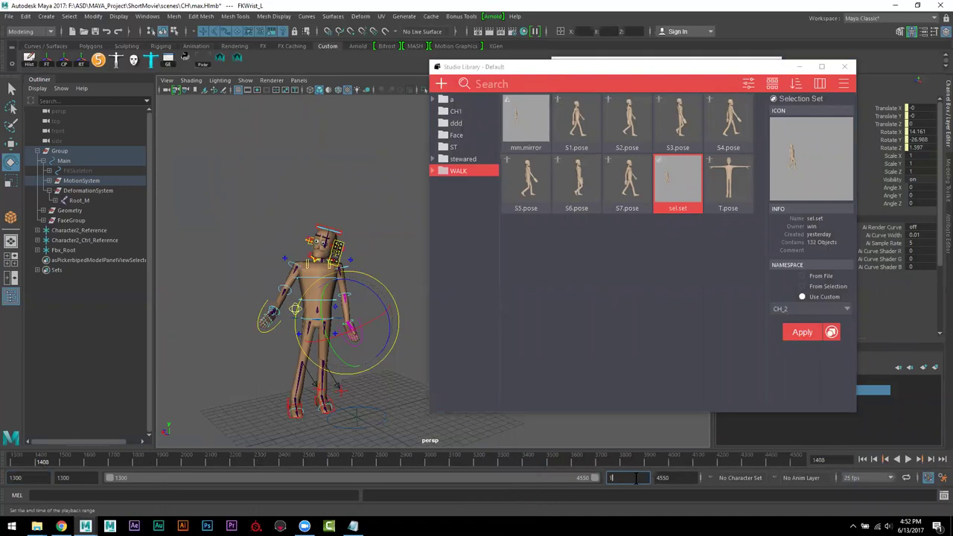
text(1400)
key(Return)
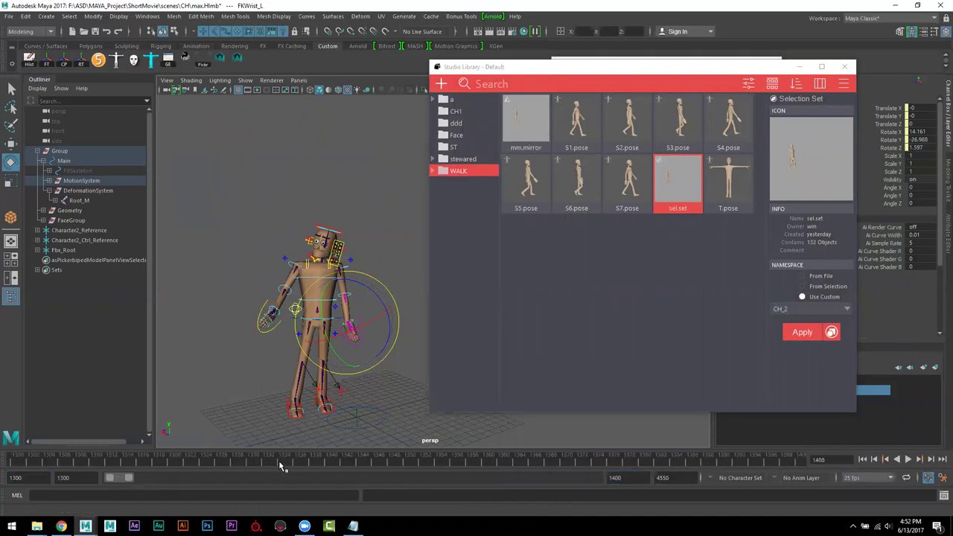
key(alt+v)
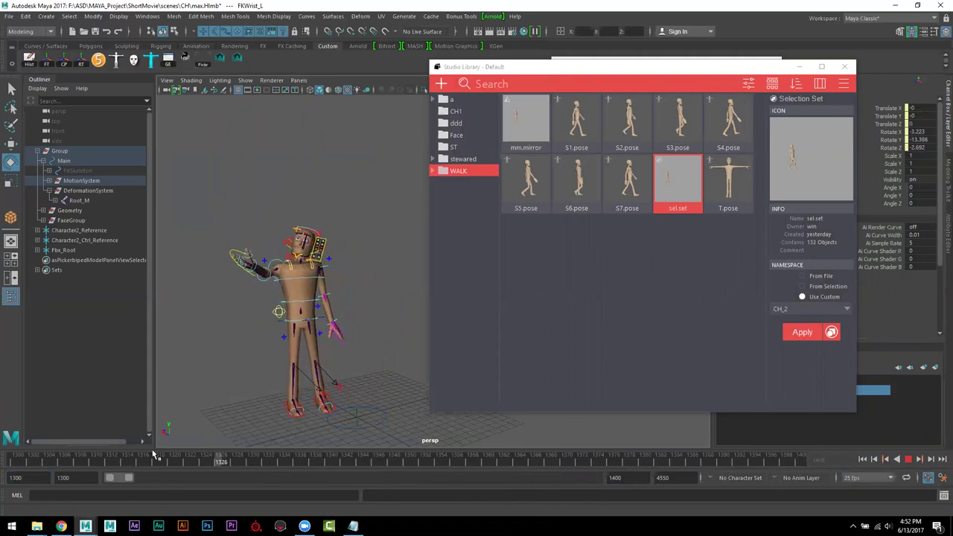
key(alt+v)
- Bring the HumanIK window in front of the Studio Library and examine the custom rig beside the motion capture skeleton
click(611, 70)
drag(611, 73, 627, 169)
click(614, 64)
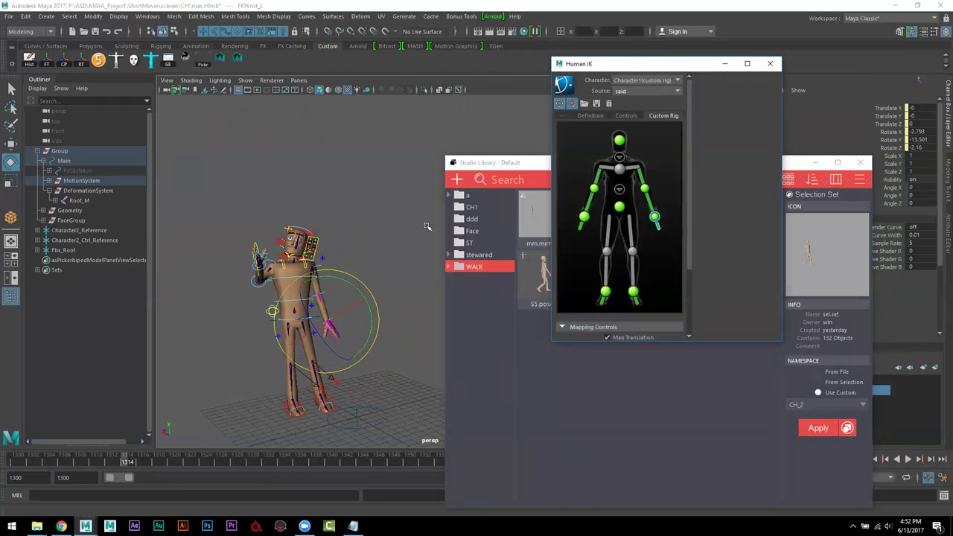
alt+right_drag(353, 288, 313, 213)
alt+middle_drag(312, 229, 296, 284)
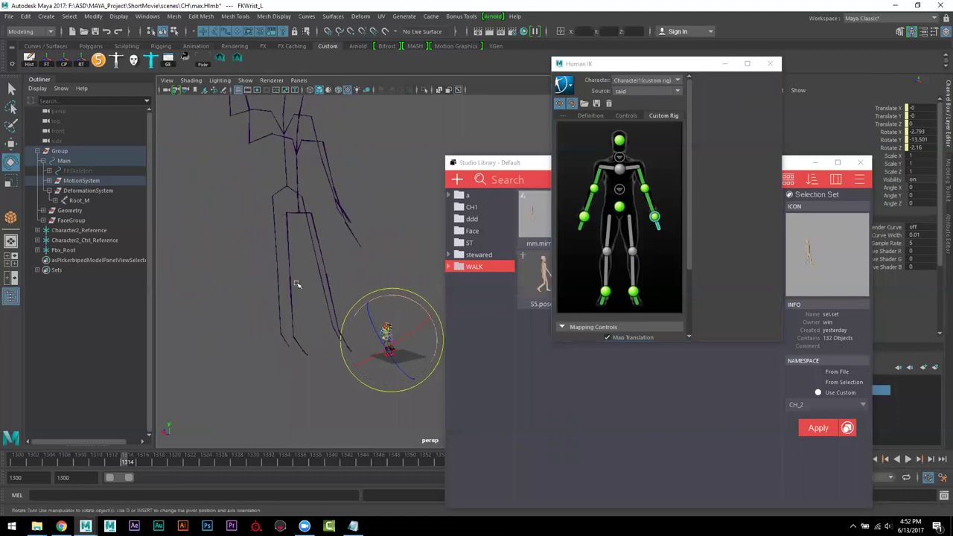
alt+right_drag(283, 280, 387, 362)
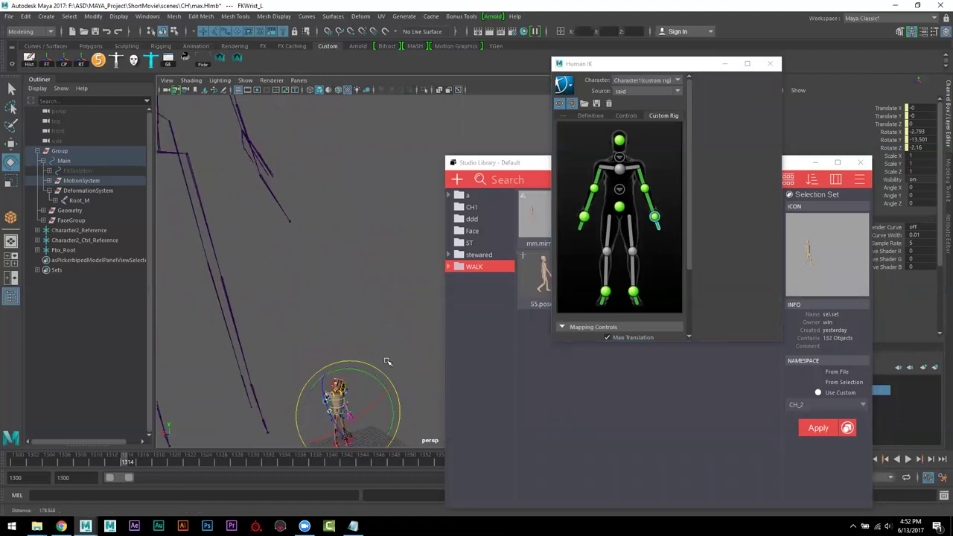
alt+middle_drag(387, 363, 372, 195)
alt+right_drag(302, 195, 355, 247)
alt+drag(355, 246, 380, 271)
alt+right_drag(381, 273, 426, 269)
- Bake the HumanIK motion to the custom rig over the time slider range, keeping the existing bake simulation options
click(564, 84)
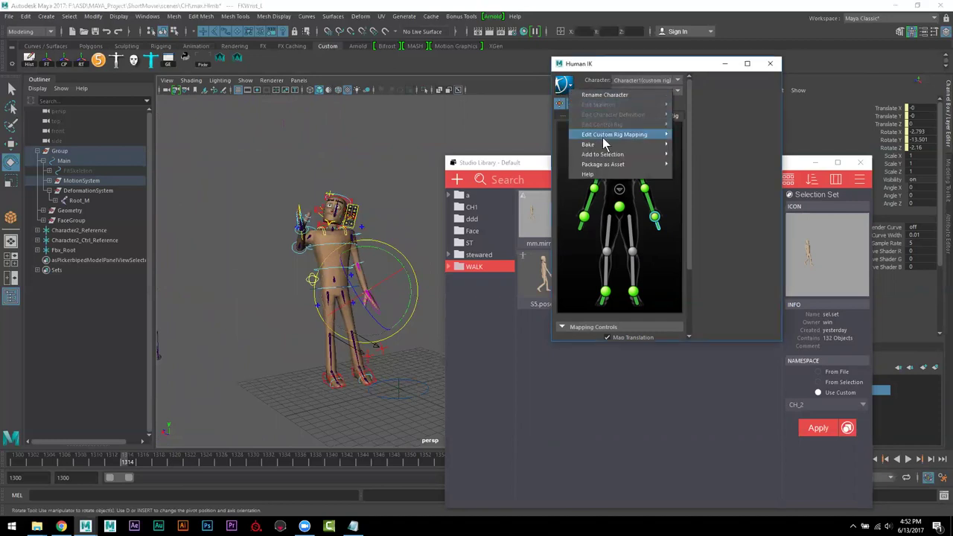
mouse_move(648, 145)
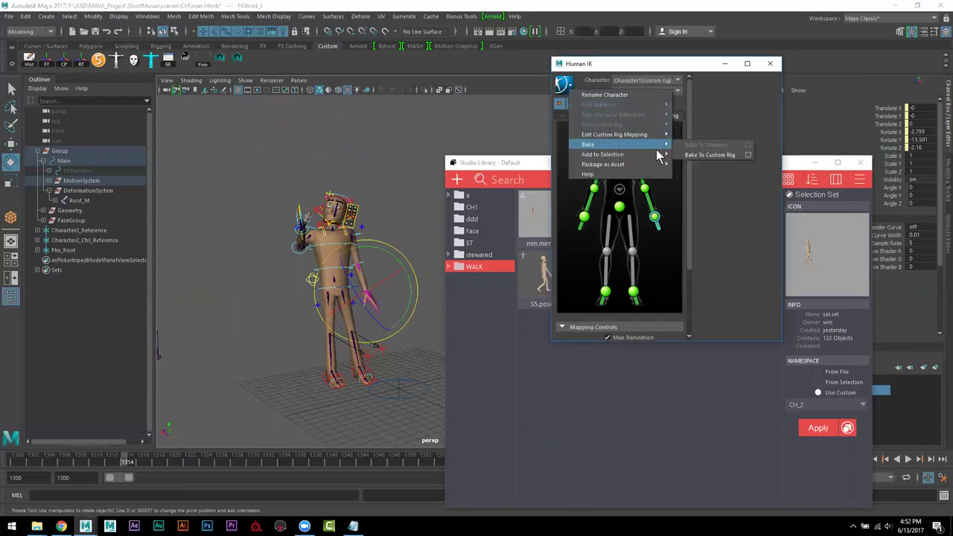
click(748, 155)
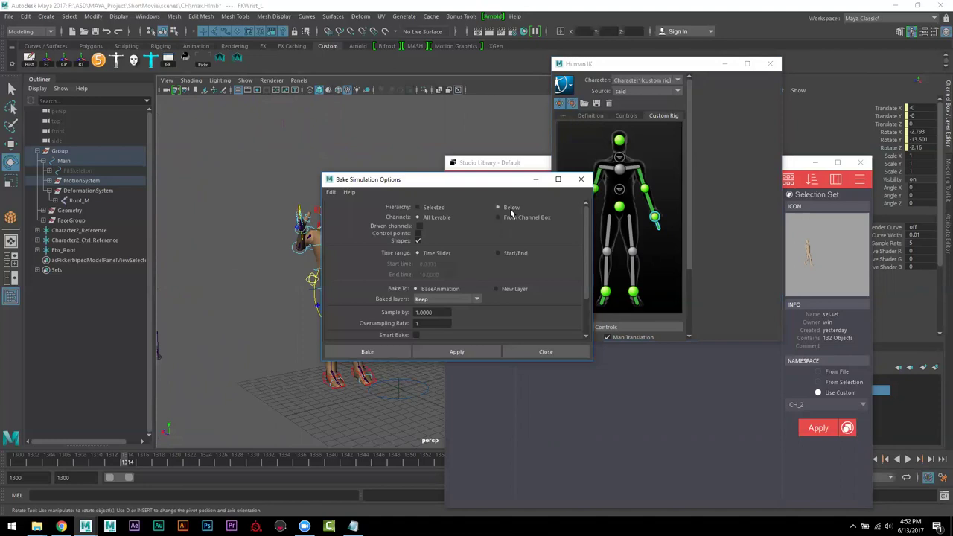
drag(456, 189, 505, 133)
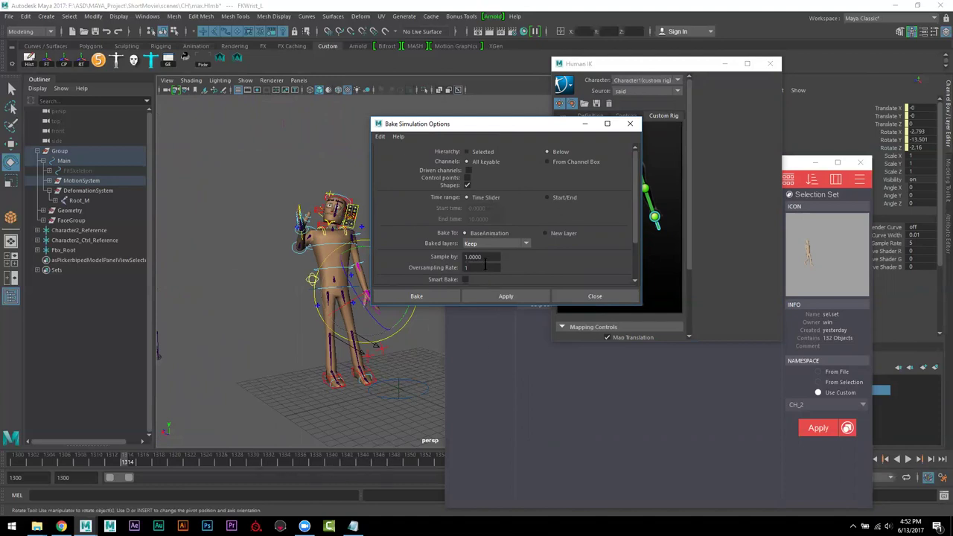
click(428, 295)
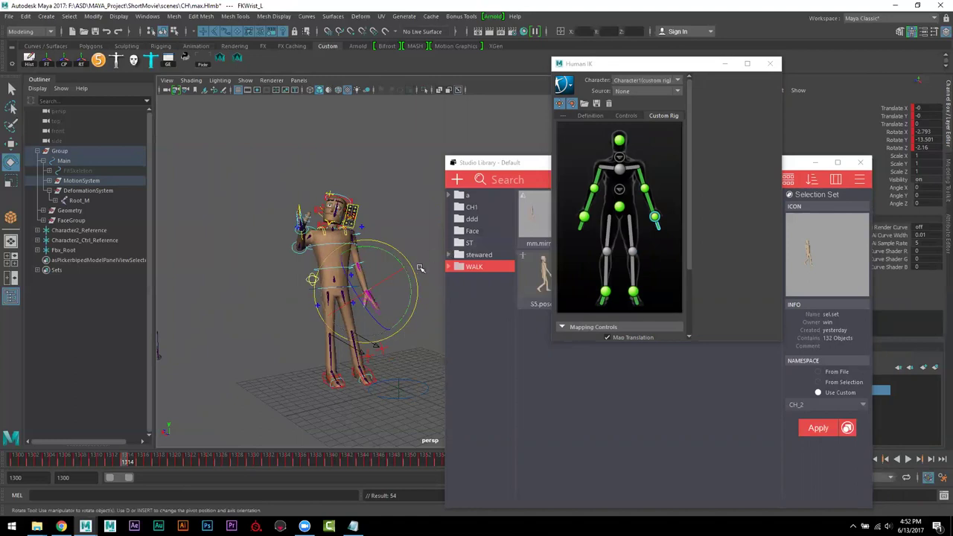
- Clear the wrist selection and examine the baked character rig up close
alt+drag(306, 358, 264, 360)
alt+right_drag(338, 383, 364, 362)
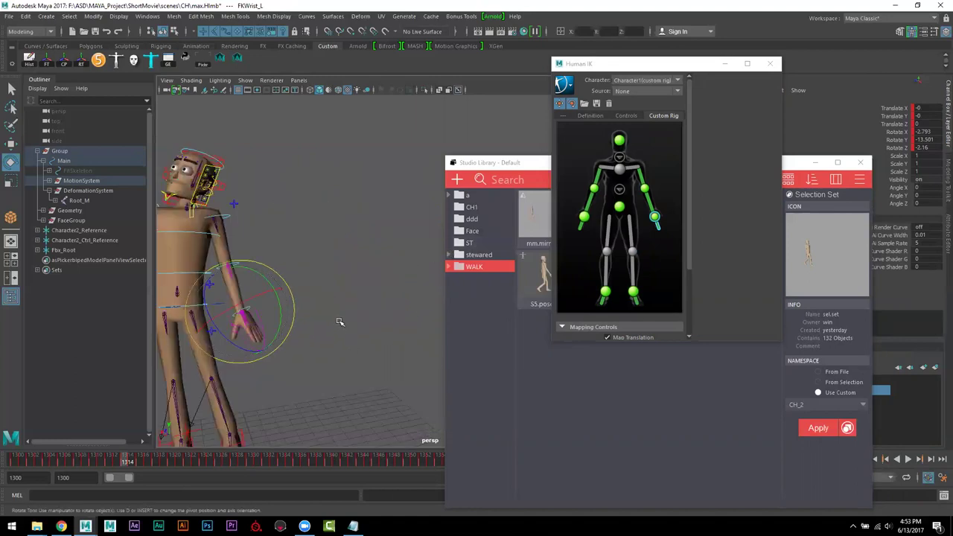
click(339, 322)
alt+middle_drag(340, 322, 403, 303)
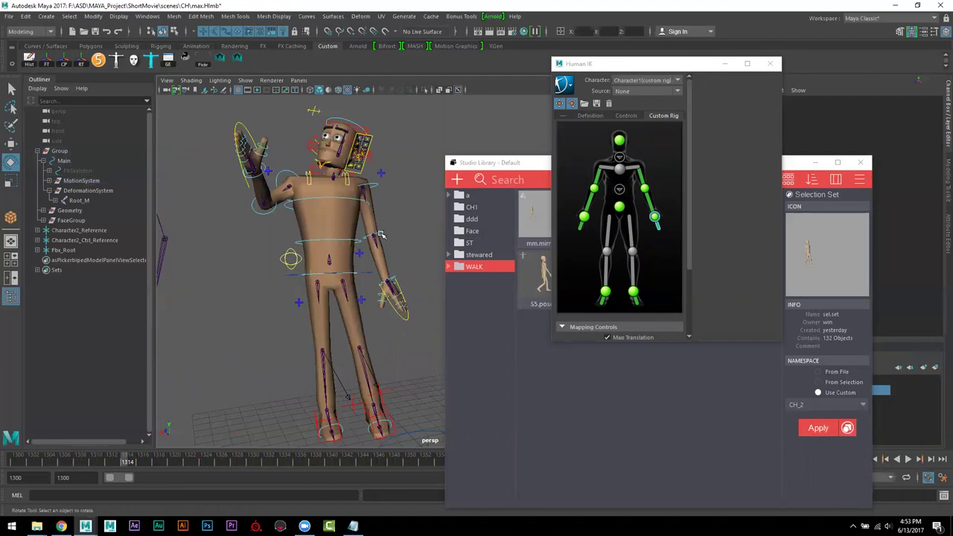
- Select the left elbow FK control and the right leg IK control in turn to check their baked keys on the timeline
click(380, 236)
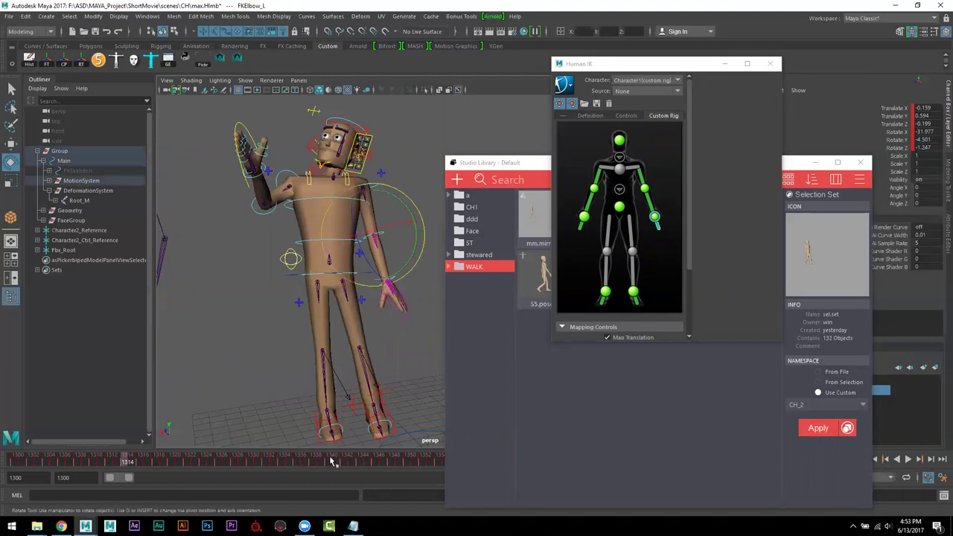
click(317, 429)
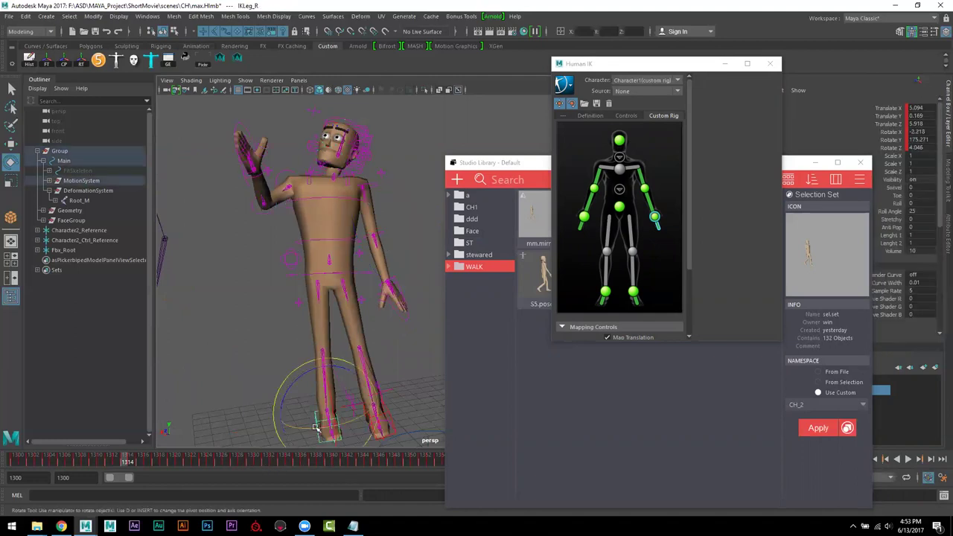
alt+right_drag(244, 377, 250, 299)
alt+middle_drag(249, 299, 229, 288)
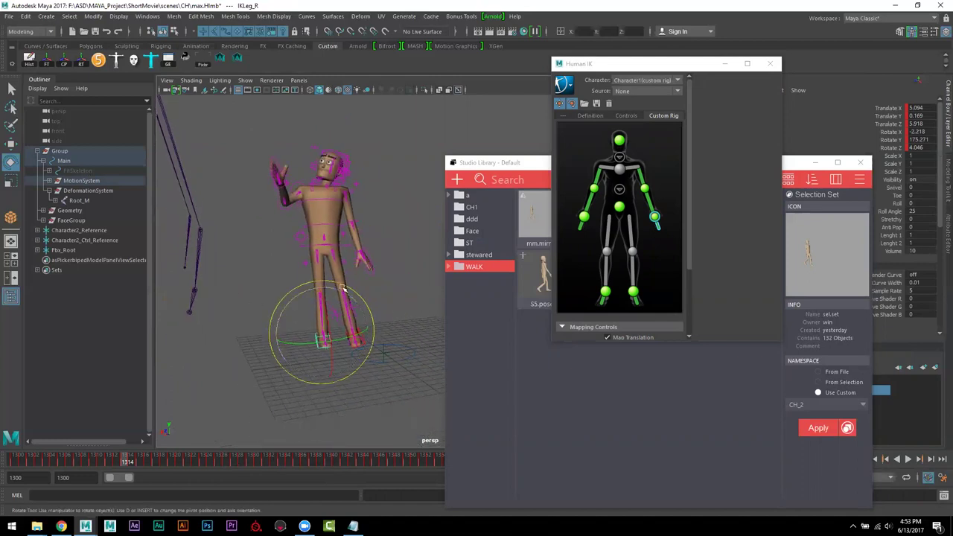
- Try to select the rig controls by applying the Studio Library's sel.set with the custom namespace CH_2
click(519, 174)
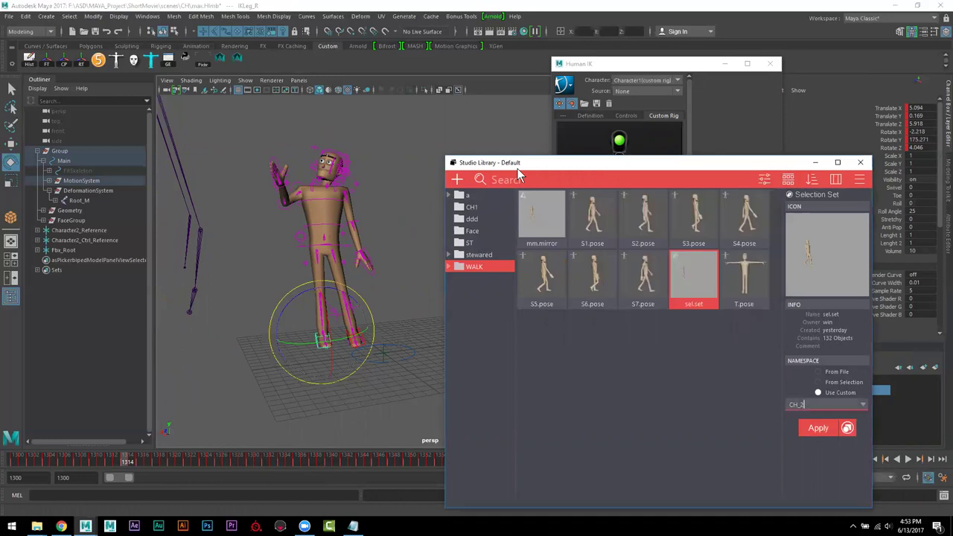
click(697, 272)
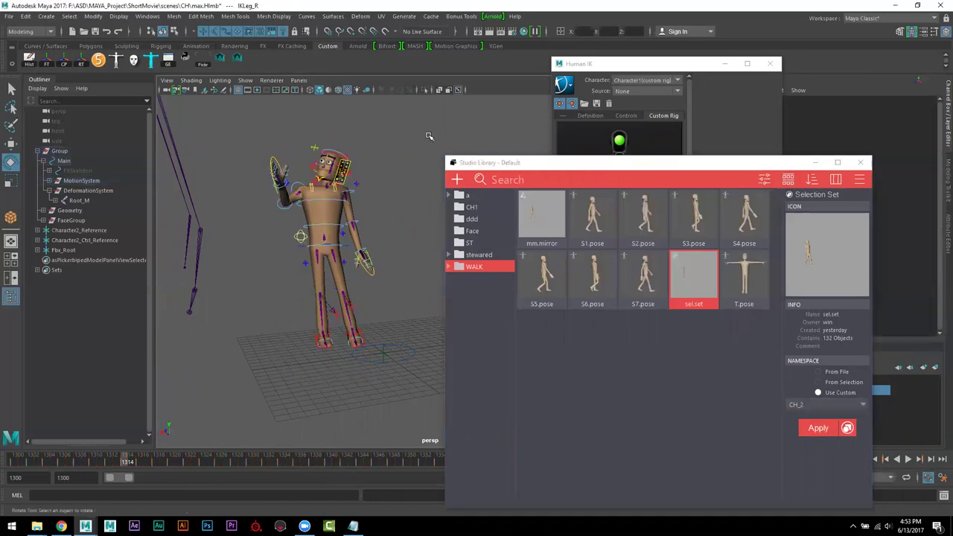
click(825, 426)
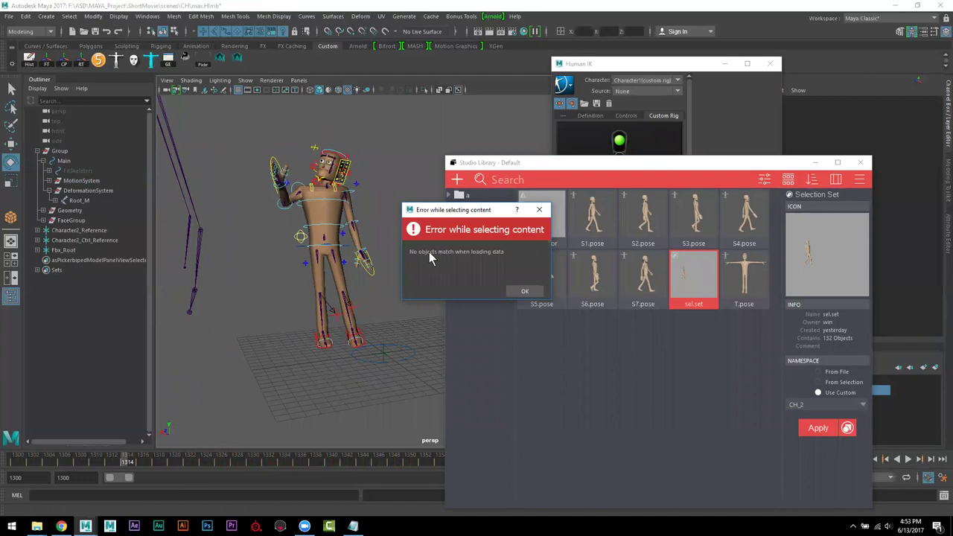
click(518, 290)
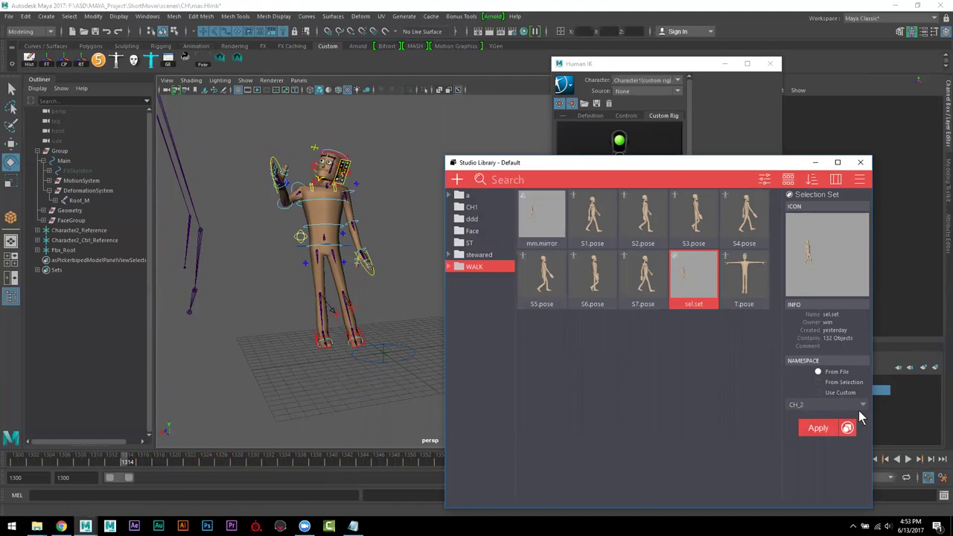
- Set the namespace option to From Selection and apply sel.set with the rig's Main control selected
click(838, 383)
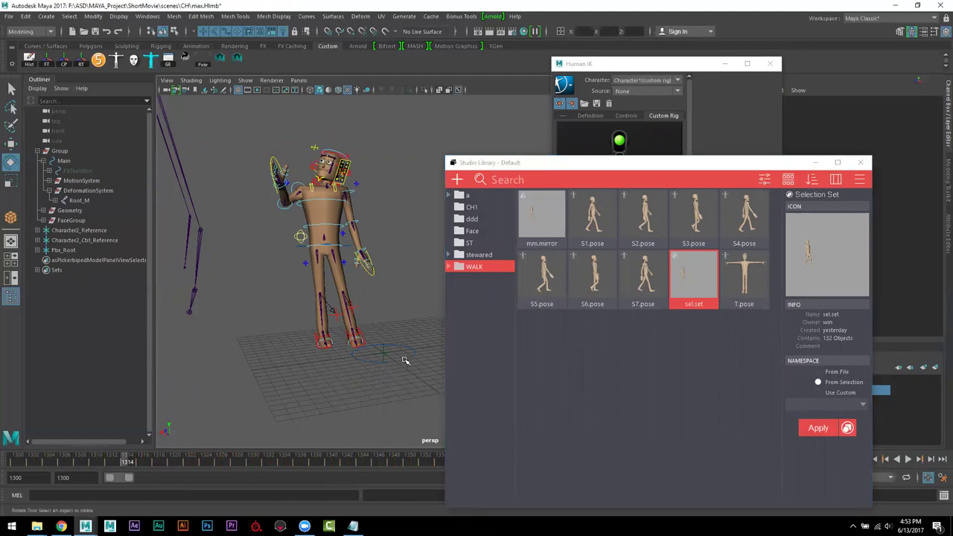
click(403, 359)
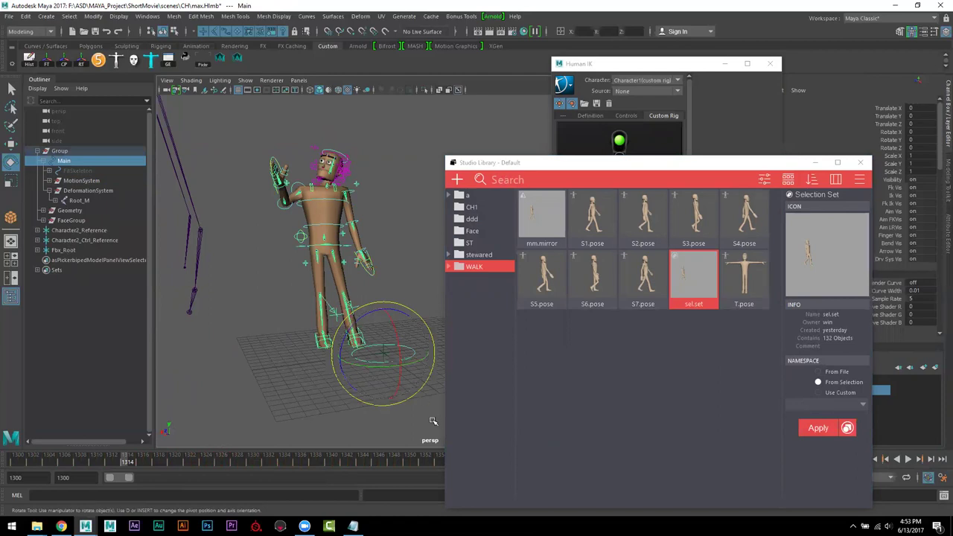
click(819, 428)
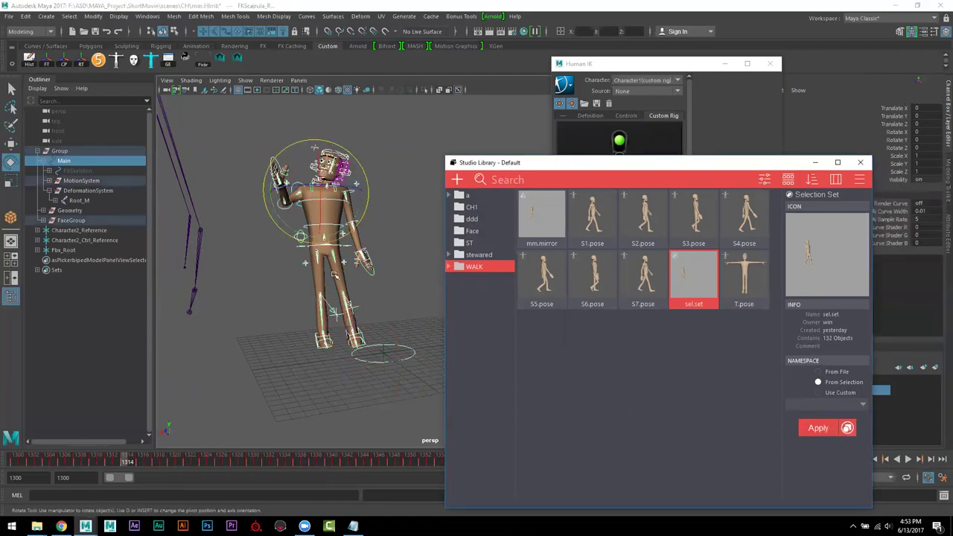
click(270, 371)
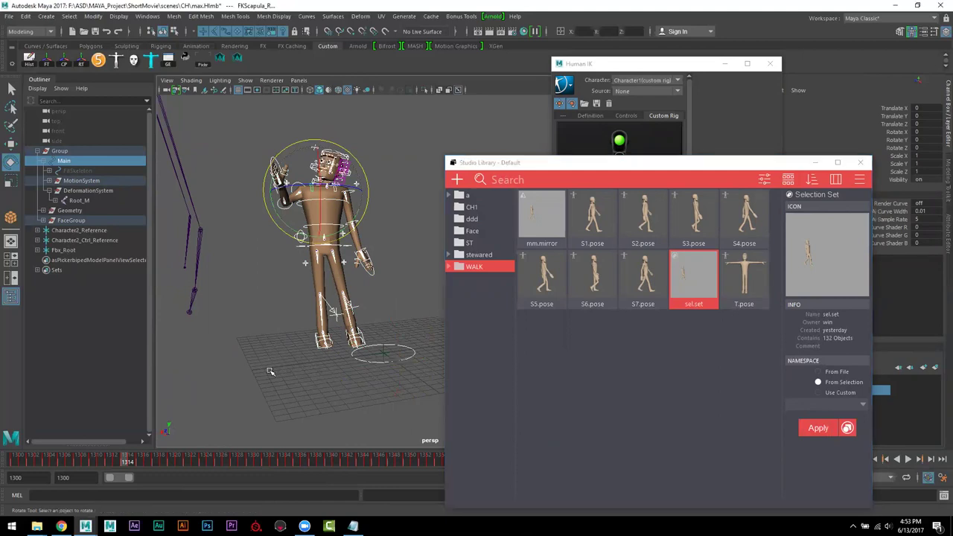
- Select only the Main control, start a new animation item in the WALK folder, and capture its thumbnail sequence
click(403, 360)
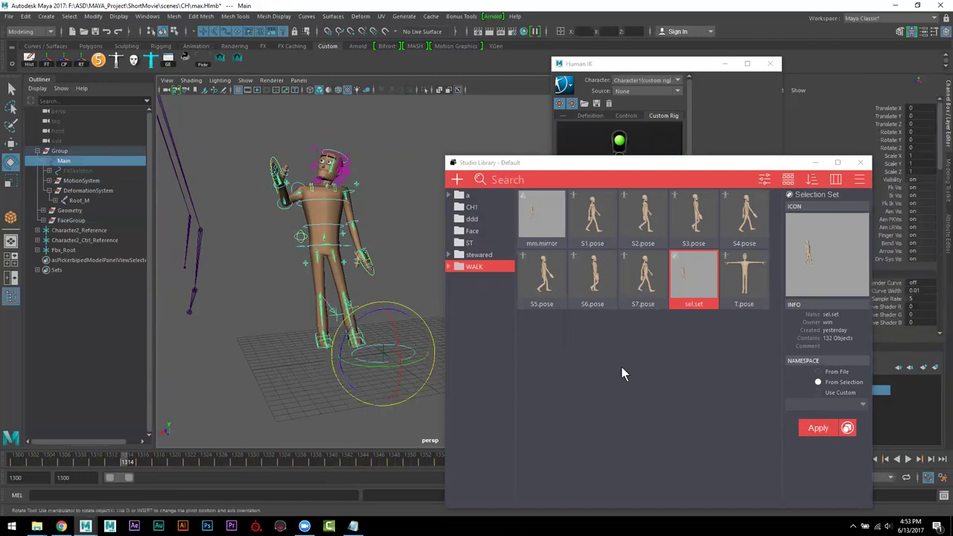
click(563, 344)
right_click(564, 345)
mouse_move(589, 352)
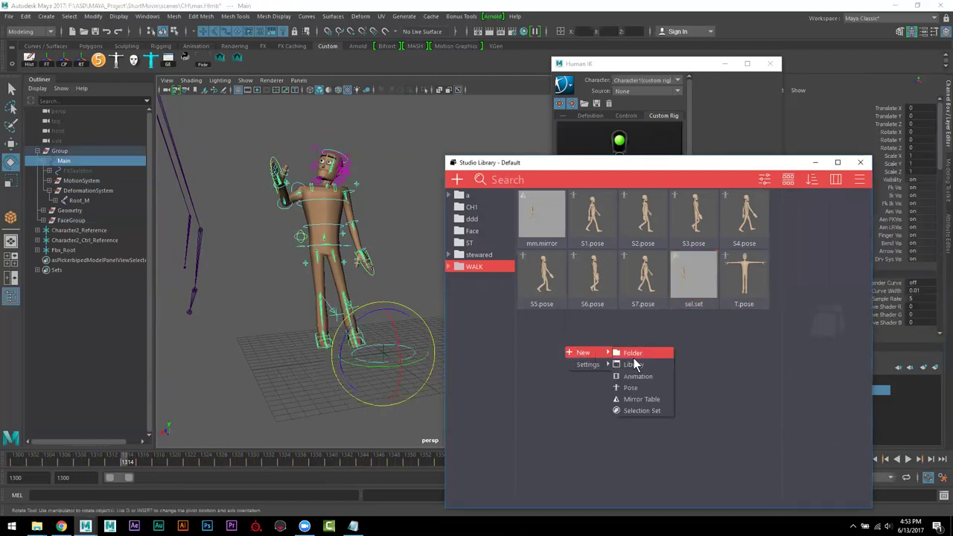
click(639, 376)
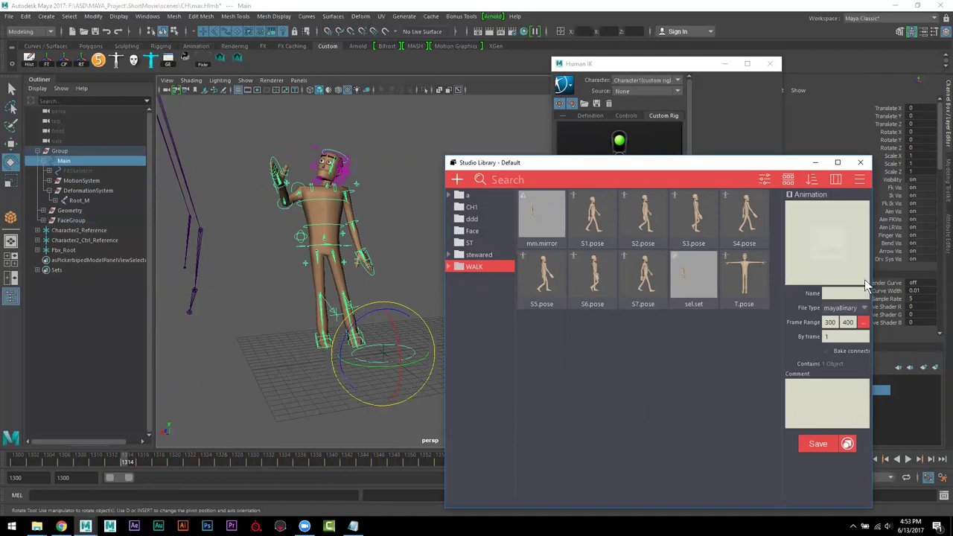
click(838, 262)
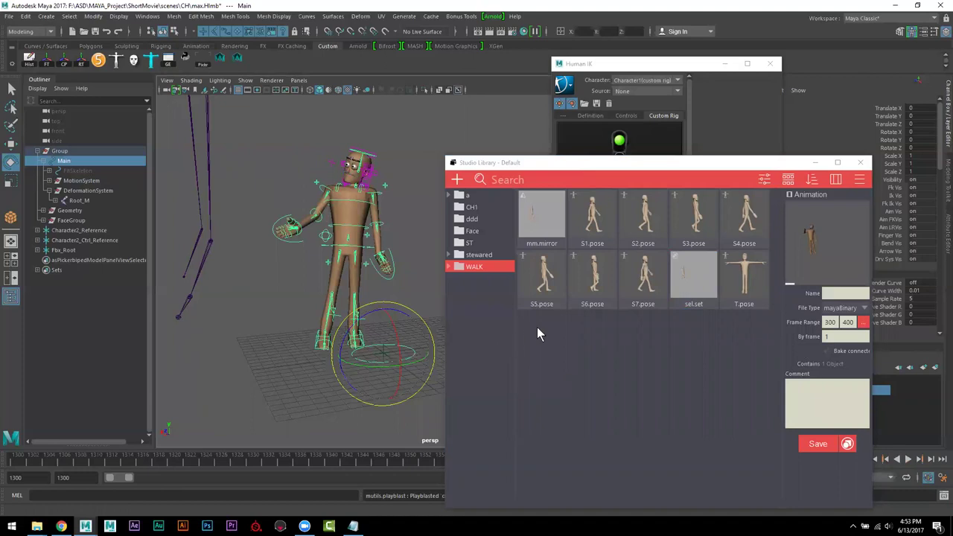
- Name the animation item At, set its end frame to 1400, and try to save it for the Main control
click(834, 293)
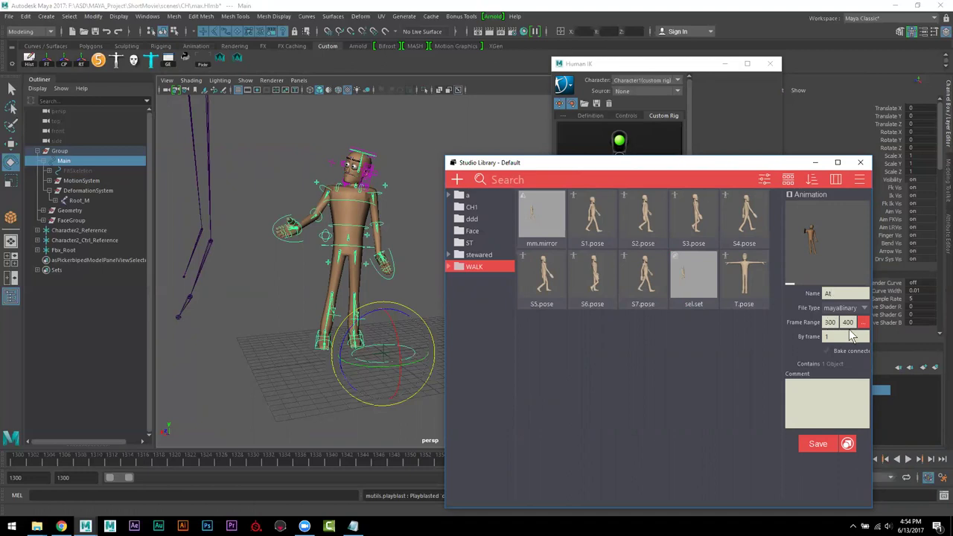
drag(853, 321, 814, 322)
text(1400)
key(Return)
click(816, 445)
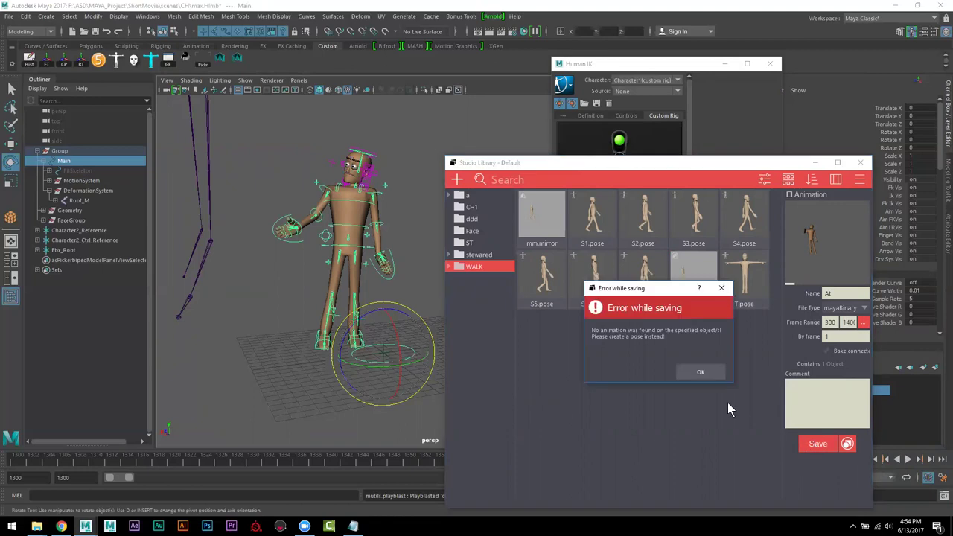
click(701, 372)
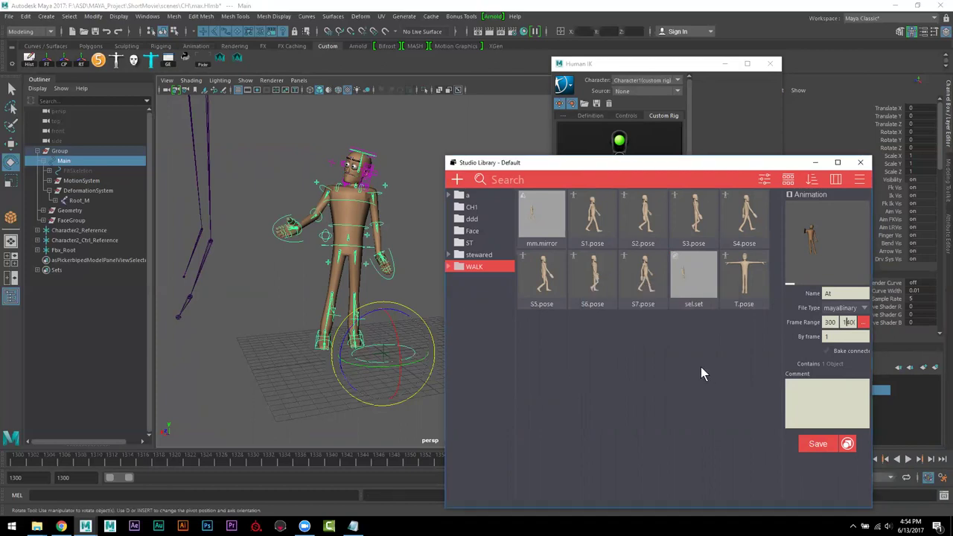
- Clear the viewport selection and try to save the At animation again
click(270, 406)
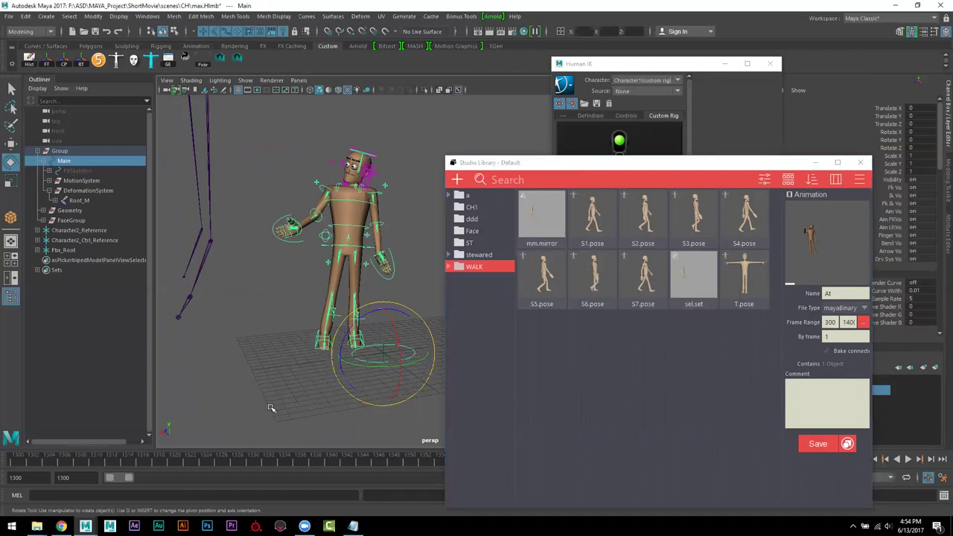
click(818, 445)
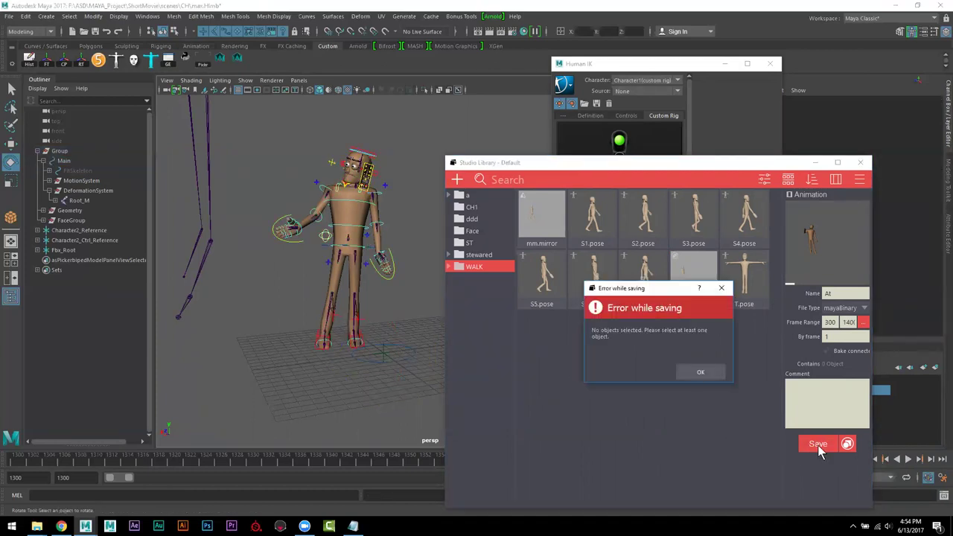
click(694, 373)
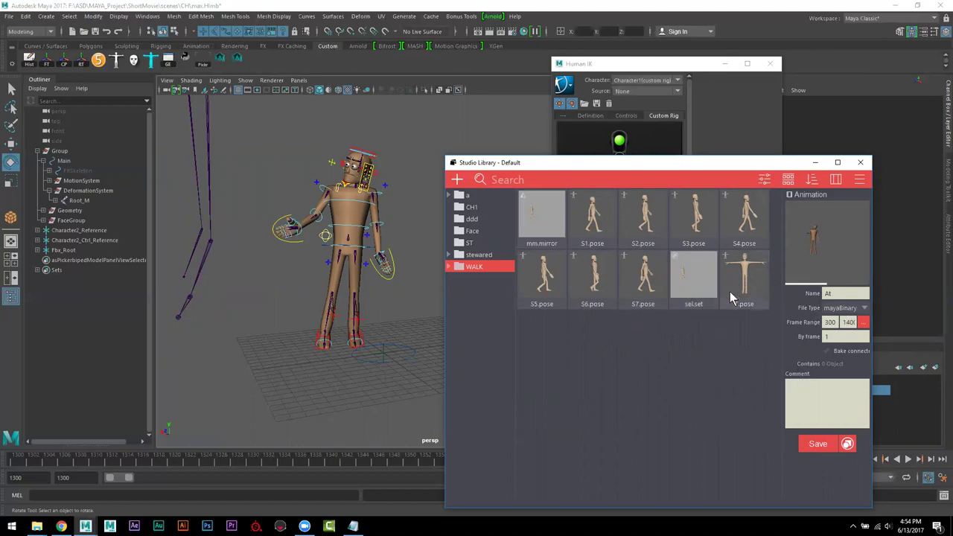
- Select all rig controls with sel.set and start a new animation item in the WALK folder
double_click(683, 273)
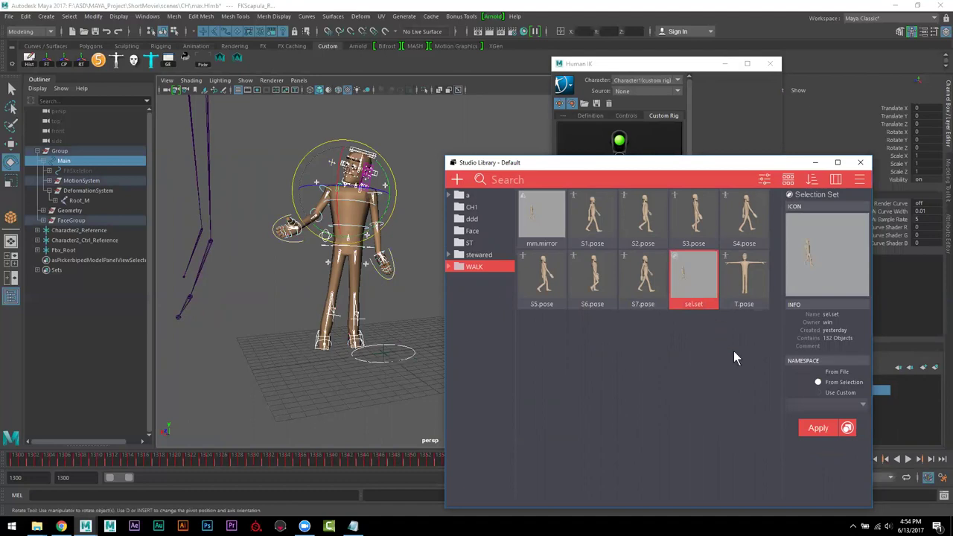
right_click(639, 360)
mouse_move(659, 364)
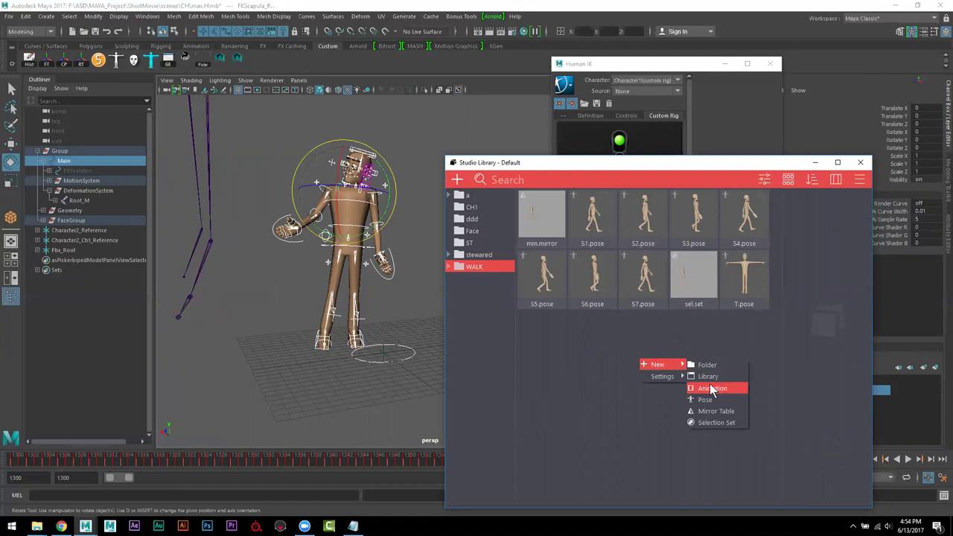
click(712, 389)
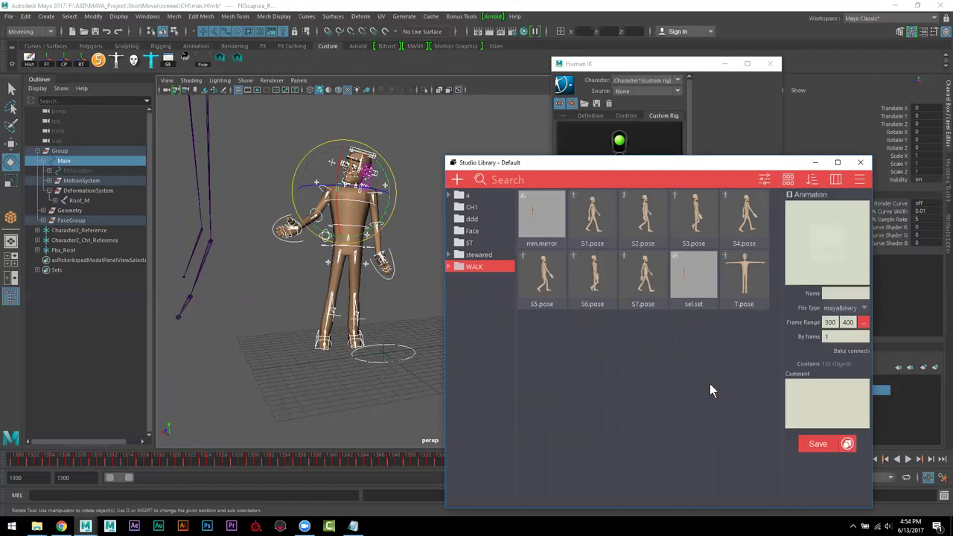
- Capture the new animation item's thumbnail sequence, name it AAAA, and save it
click(812, 244)
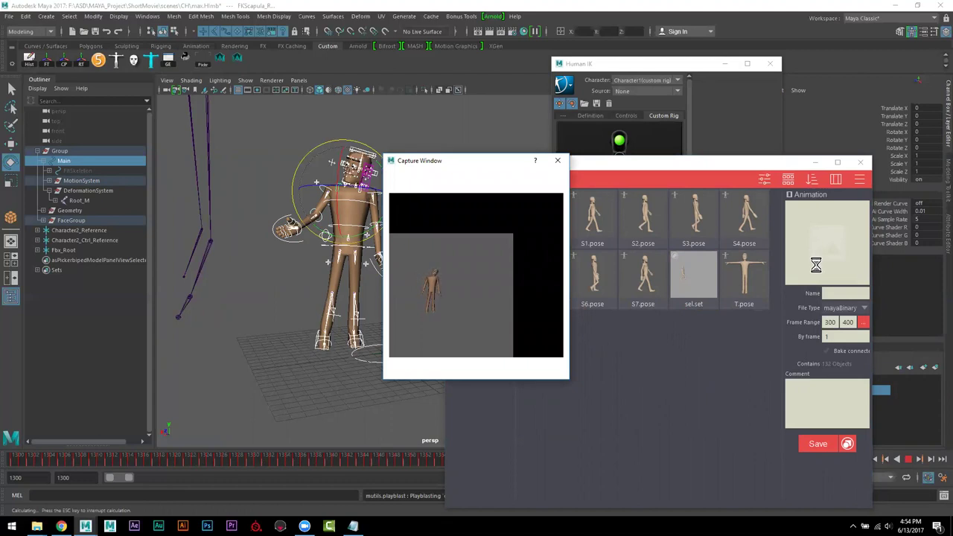
click(836, 295)
text(AAAA)
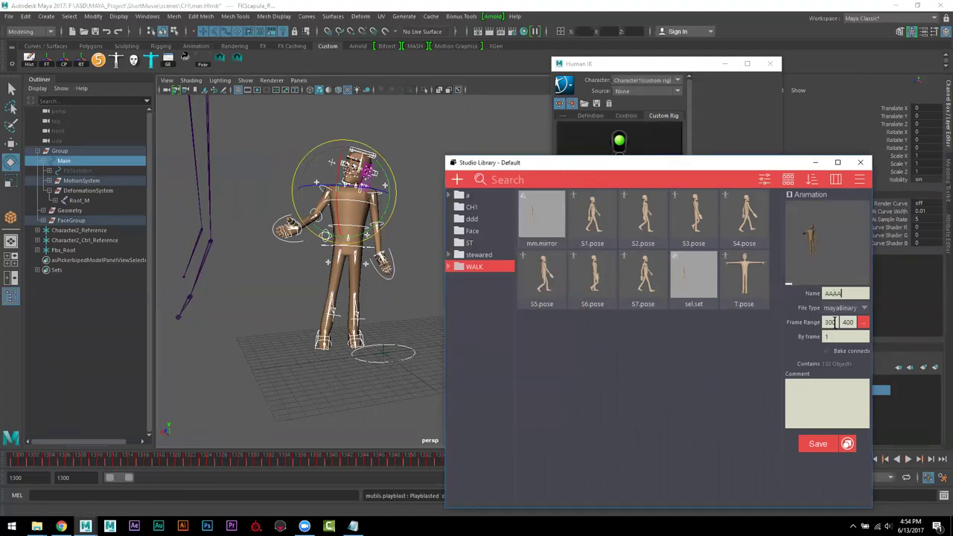
click(819, 443)
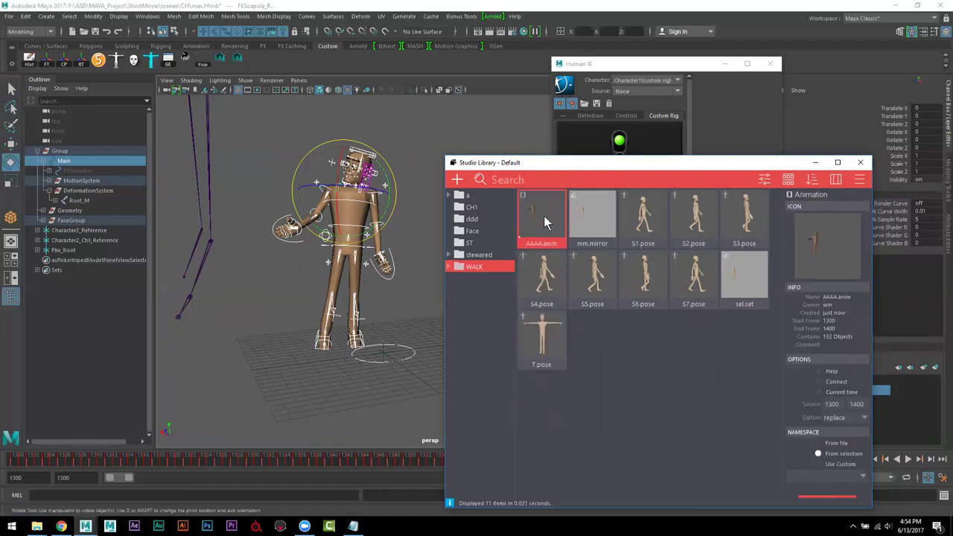
- Reopen the max rig scene in the CH folder from the recent files without saving the current changes
alt+right_drag(291, 275, 292, 206)
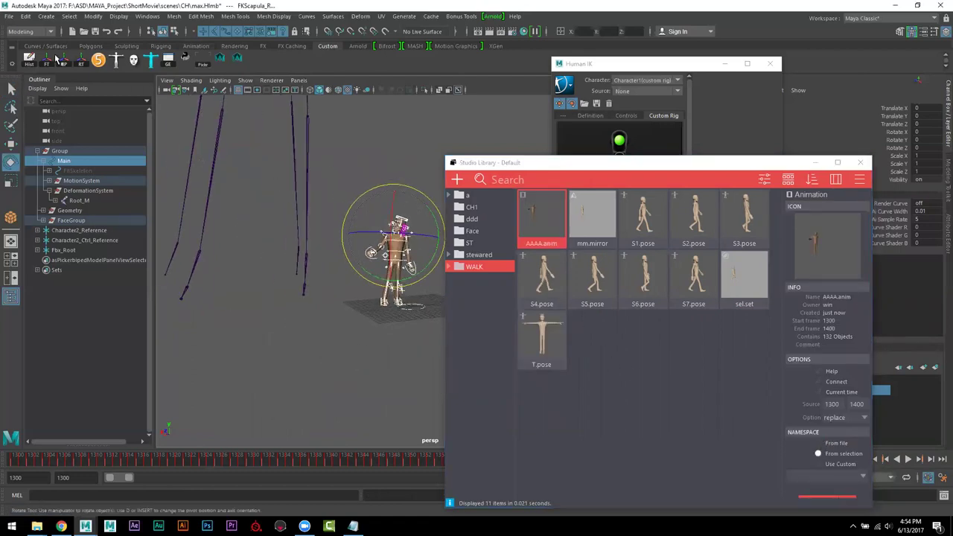
click(9, 17)
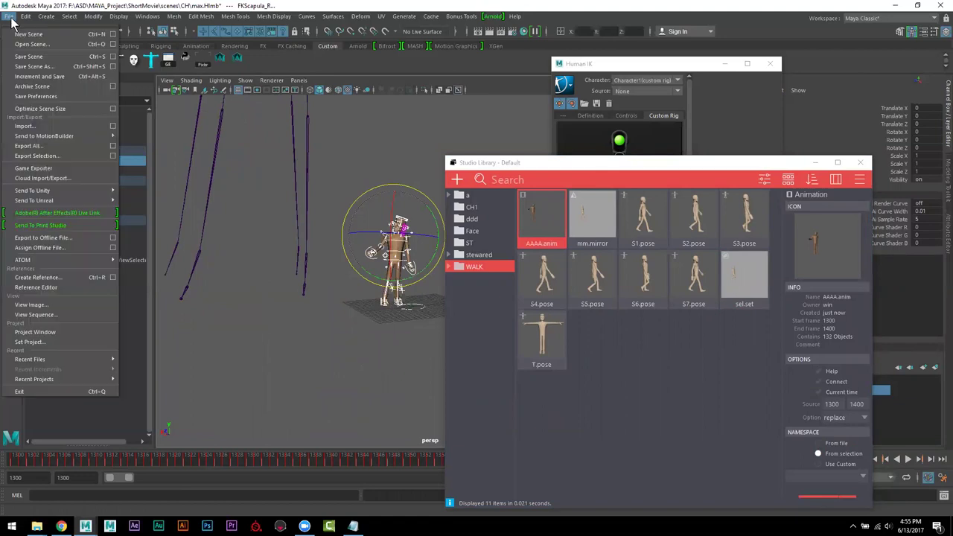
mouse_move(79, 358)
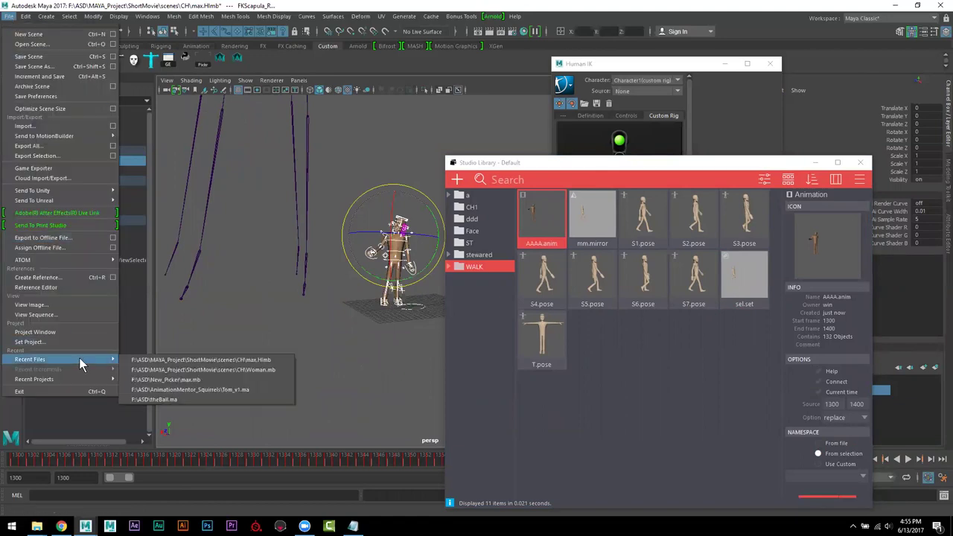
click(200, 361)
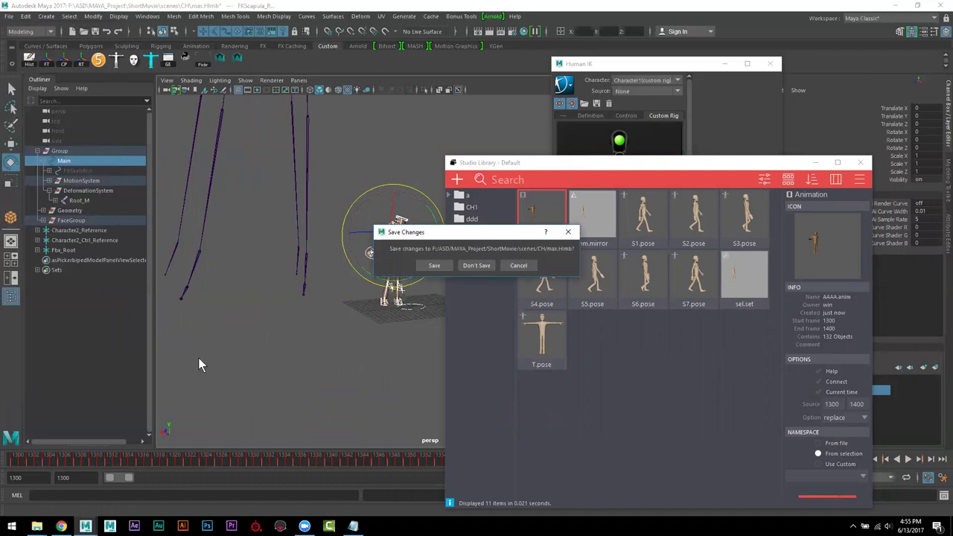
click(478, 266)
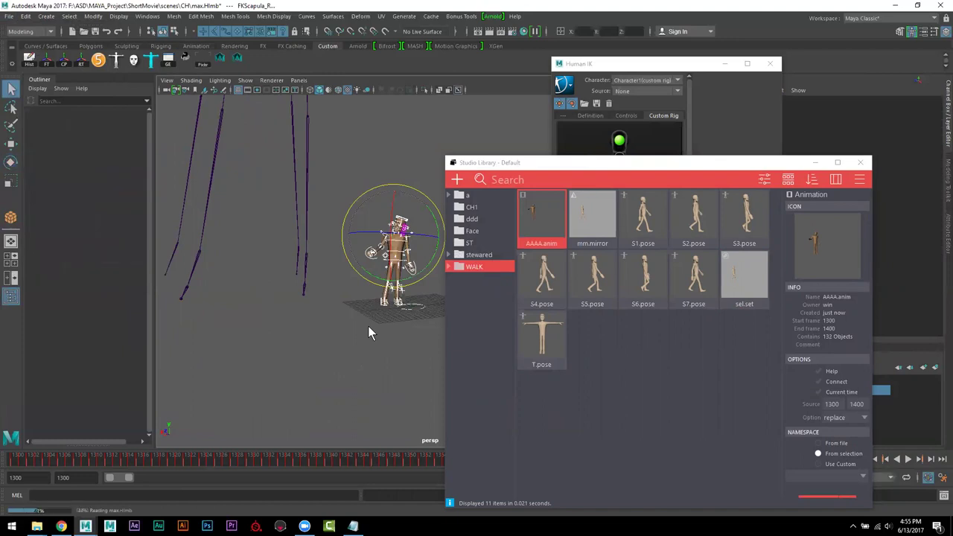
- Try to apply the AAAA animation to the reopened max rig with the namespace taken from the selection
alt+right_drag(383, 353, 349, 294)
alt+middle_drag(374, 323, 287, 266)
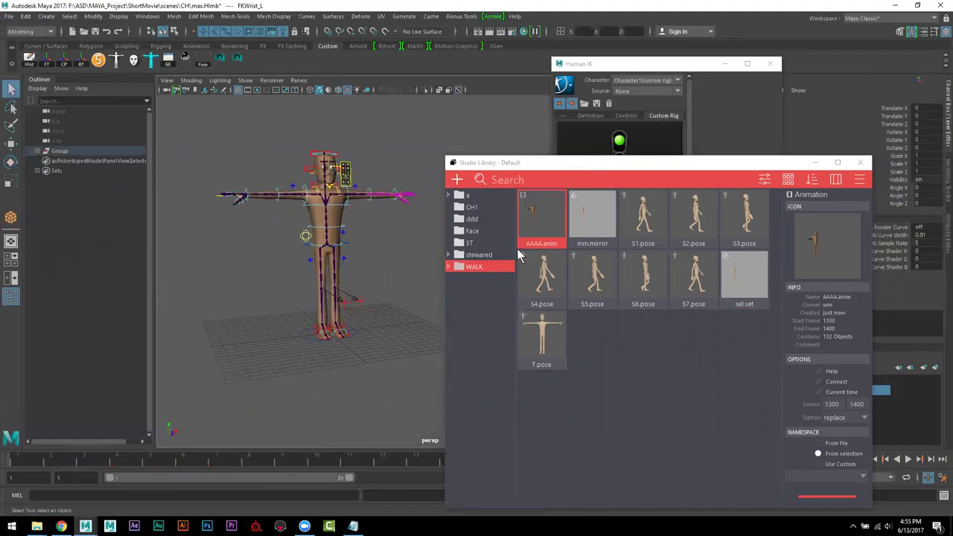
click(549, 211)
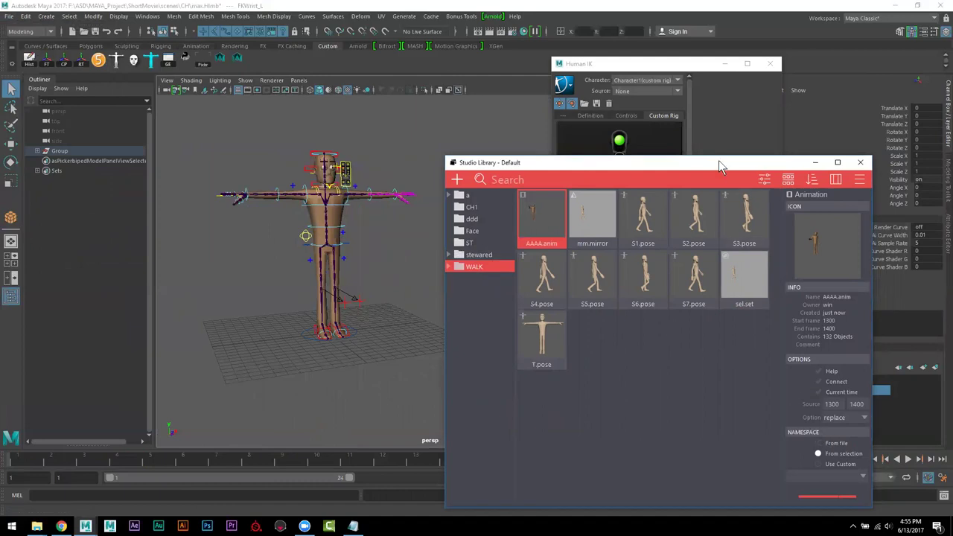
drag(719, 160, 706, 57)
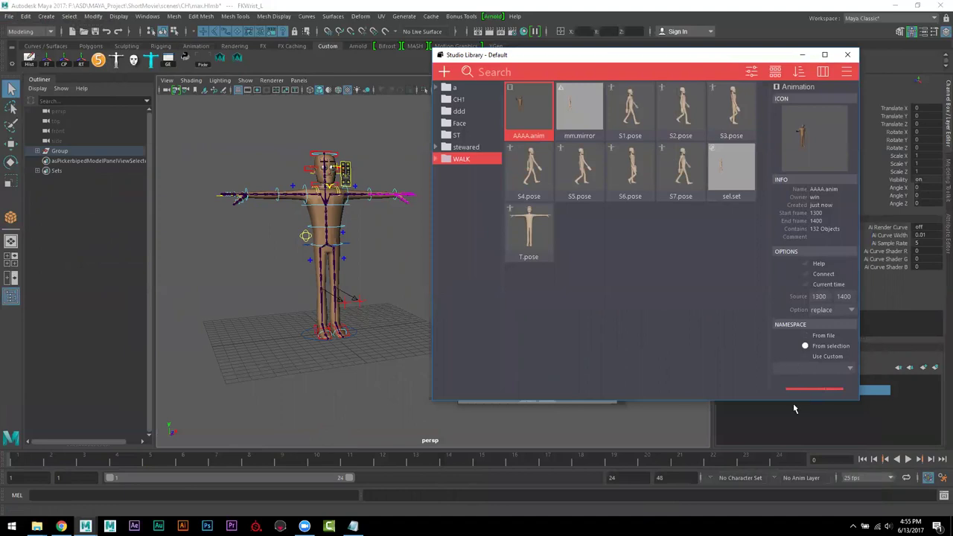
drag(796, 401, 803, 439)
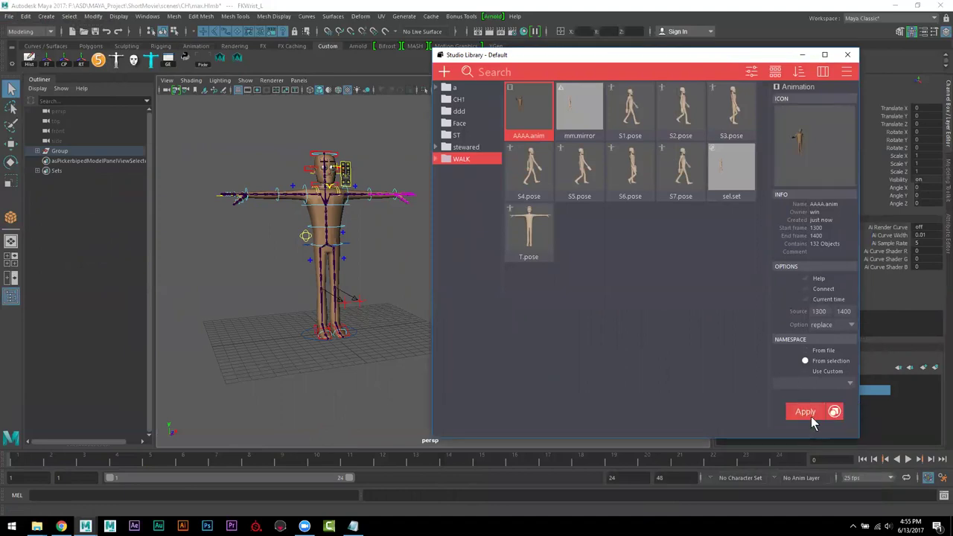
click(811, 412)
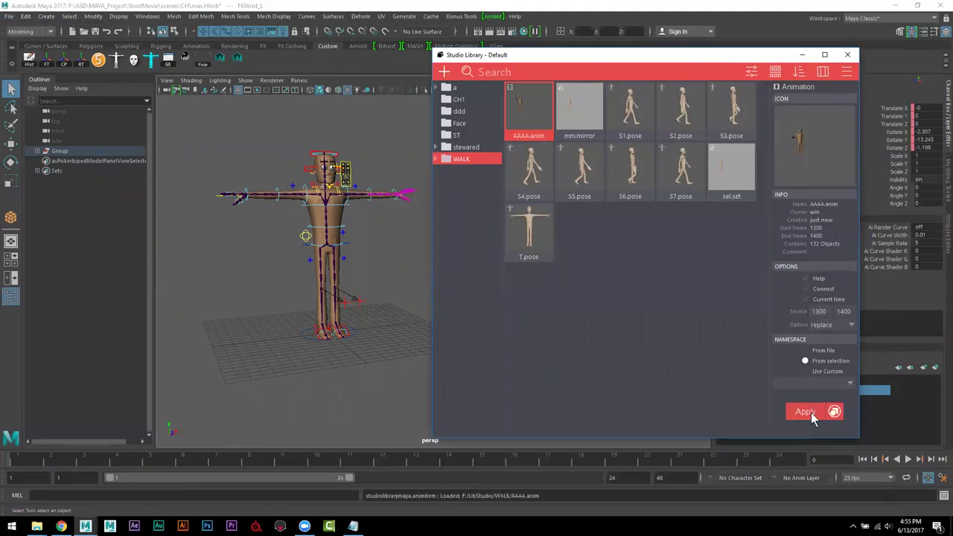
- Set the playback range to frames 1300–1400 and scrub the first frames to check the rig's motion
click(174, 467)
click(18, 459)
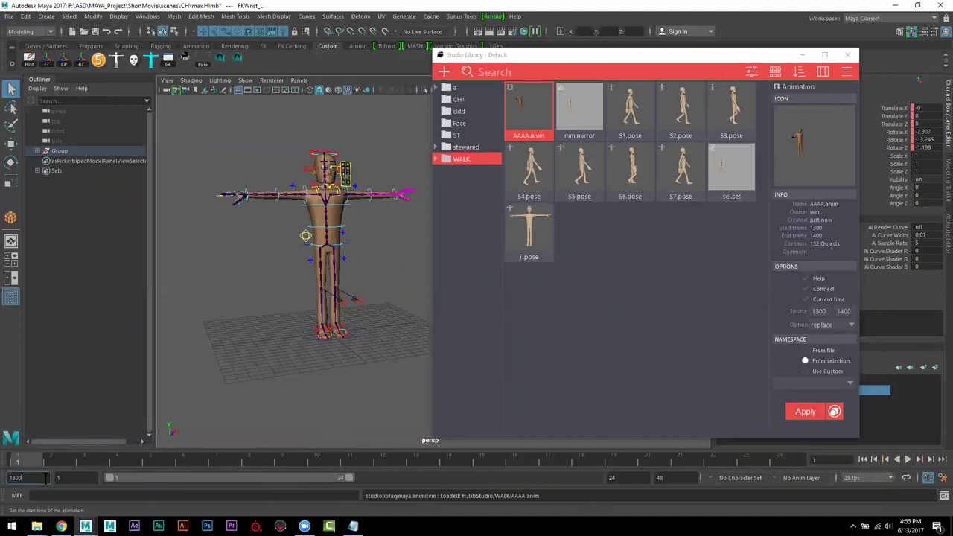
key(Return)
click(613, 477)
drag(613, 477, 635, 477)
text(14)
key(Return)
key(alt+v)
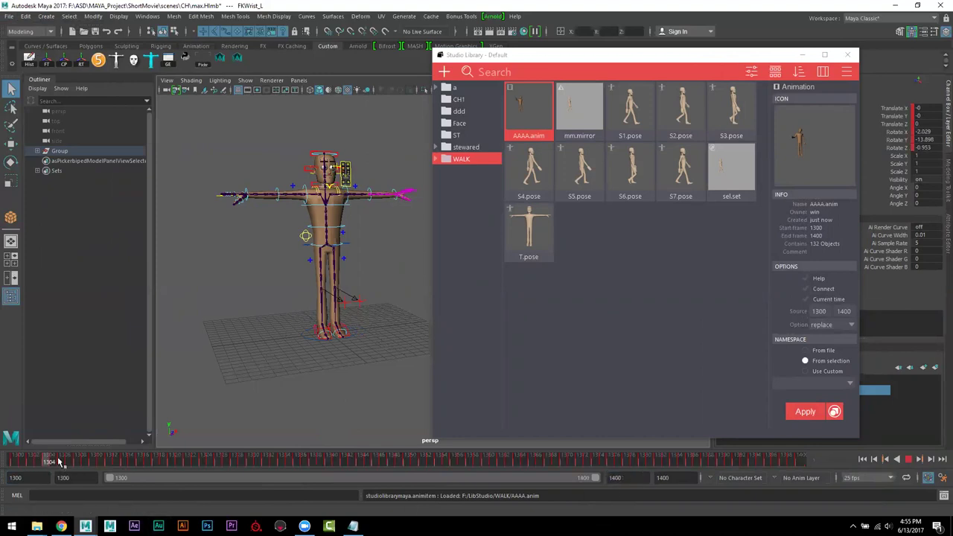
mouse_move(77, 465)
mouse_down()
mouse_move(190, 462)
mouse_move(13, 462)
mouse_up()
- Select the rig's Main control, try to reapply AAAA with the replace option, and check it along the timeline
click(526, 122)
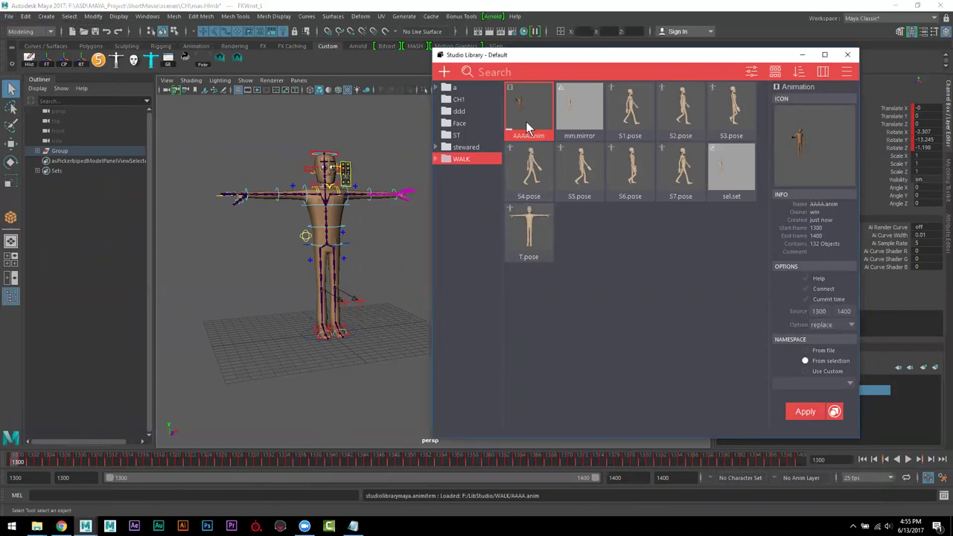
click(850, 322)
click(850, 321)
click(353, 334)
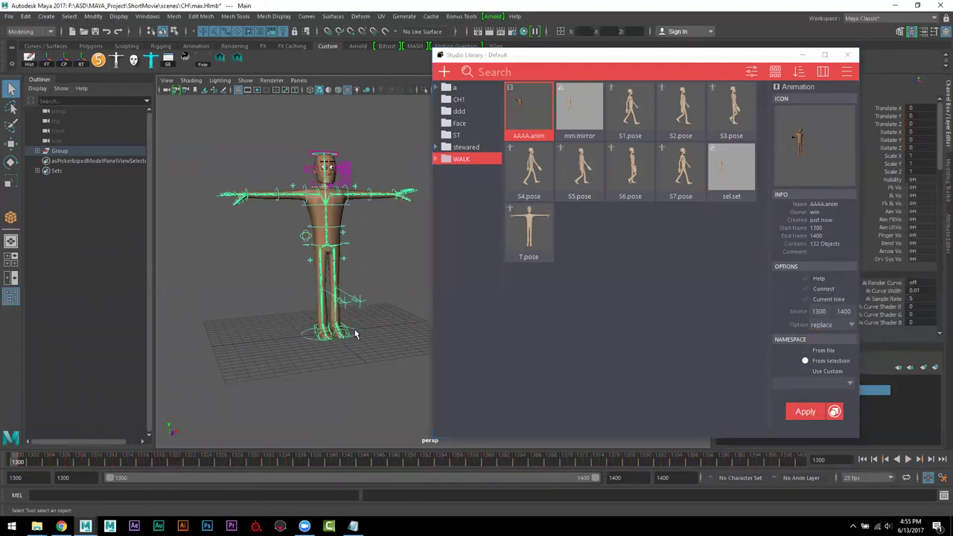
click(807, 412)
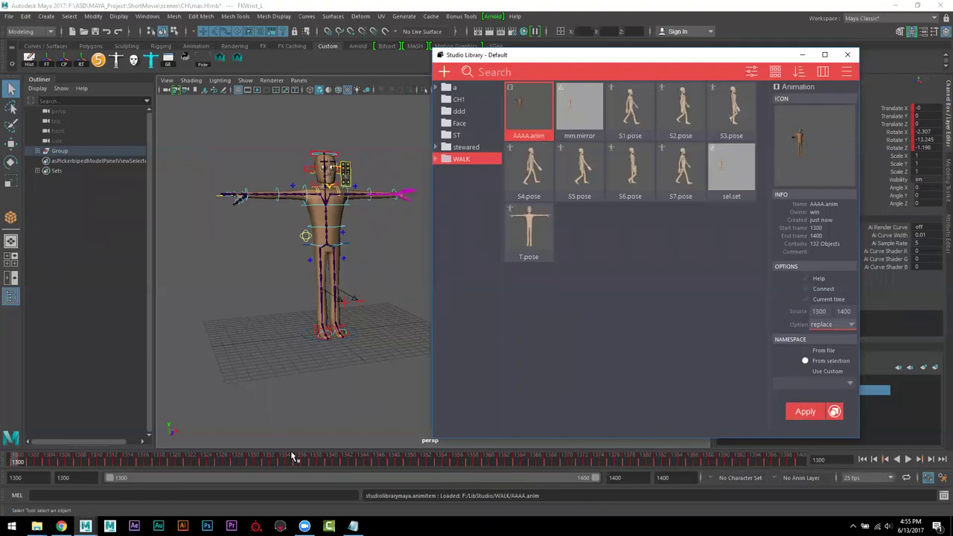
mouse_move(69, 457)
mouse_down()
mouse_move(299, 463)
mouse_move(166, 462)
mouse_up()
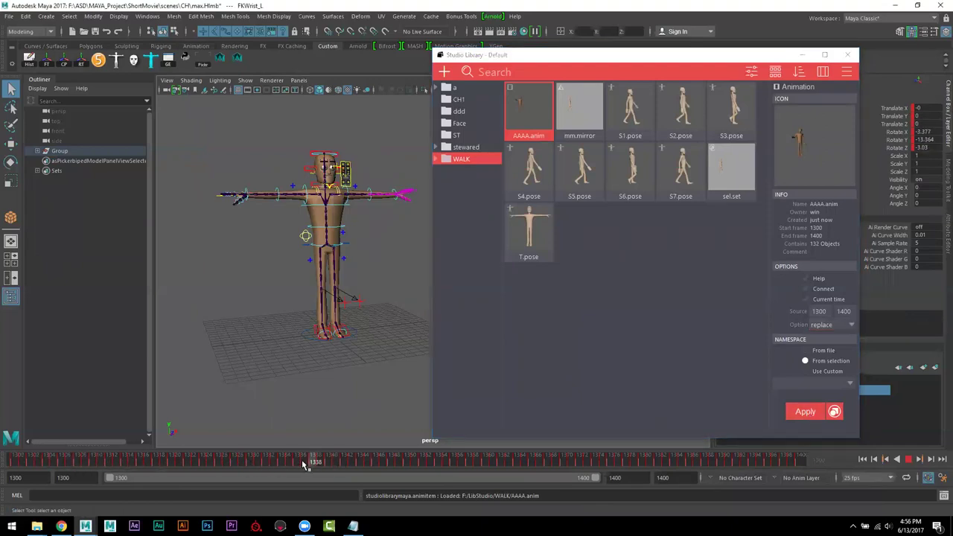
click(221, 460)
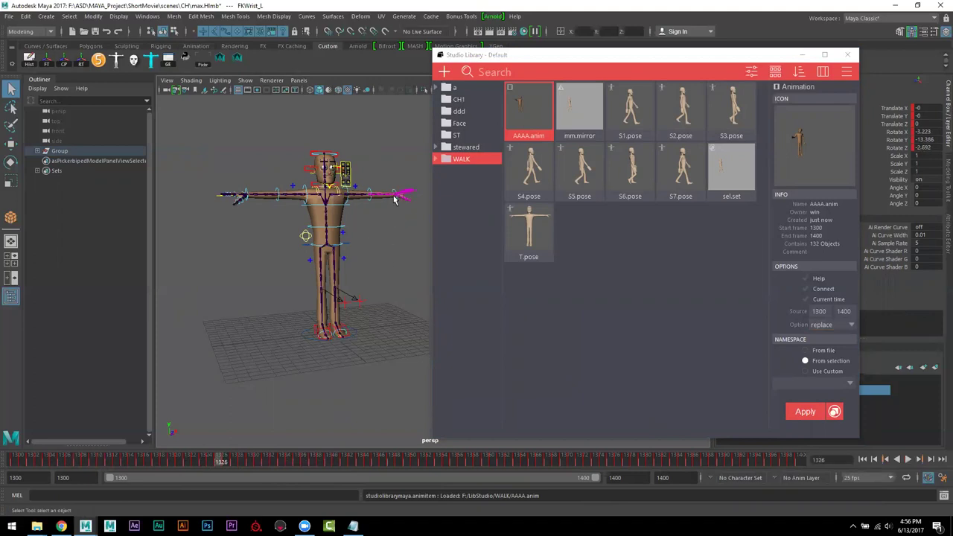
- Reselect the Main control and try to apply AAAA with the namespace taken from the file, scrubbing to check the motion
click(390, 261)
click(356, 339)
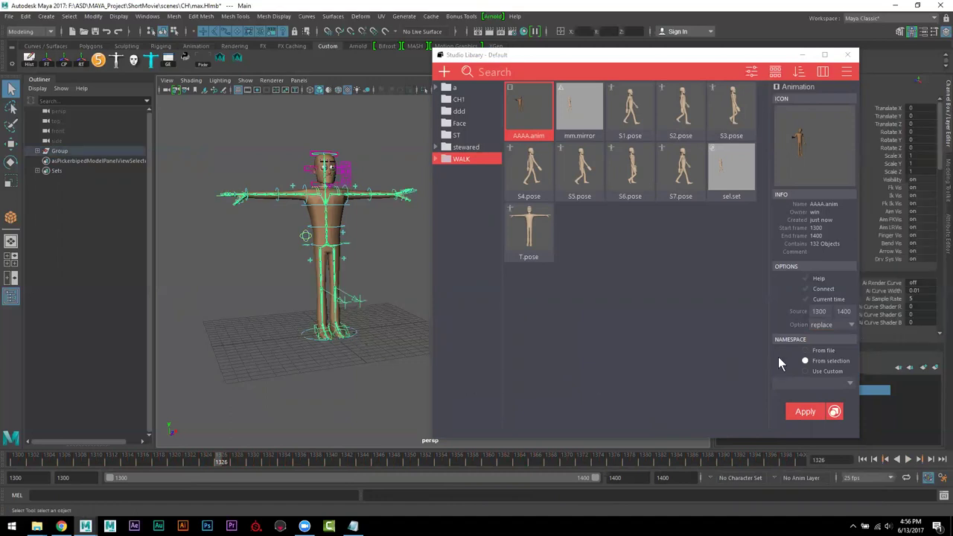
click(824, 352)
click(809, 411)
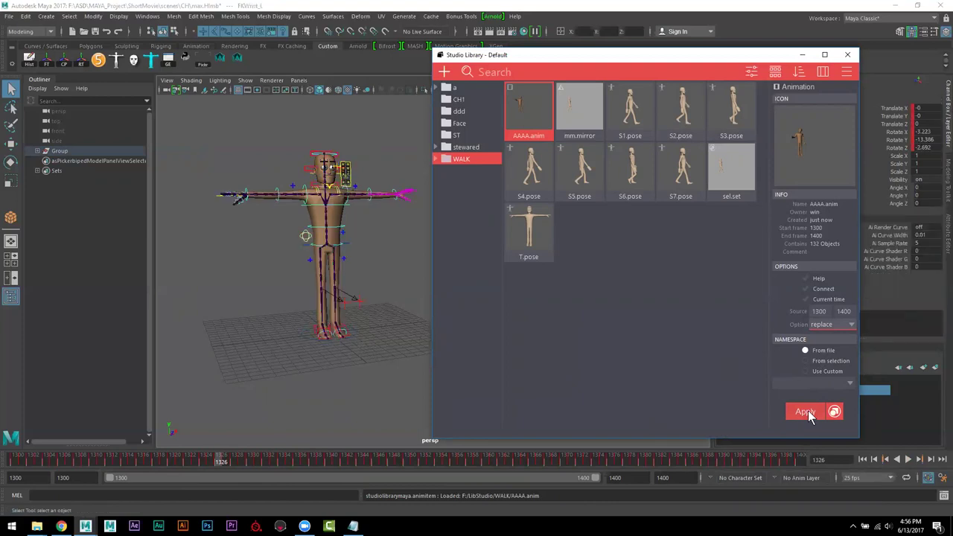
mouse_move(245, 460)
mouse_down()
mouse_move(380, 462)
mouse_move(159, 458)
mouse_up()
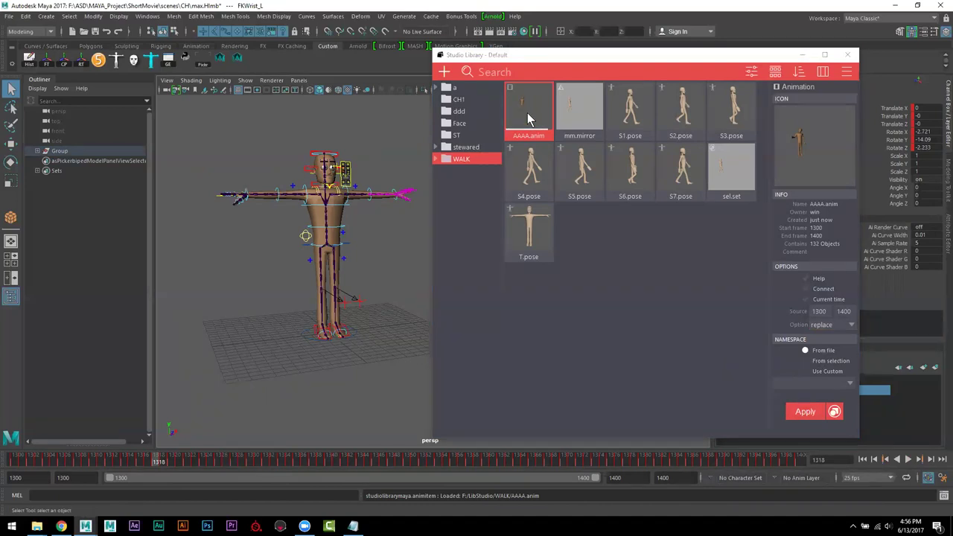
mouse_move(279, 361)
alt+right_down()
mouse_move(267, 343)
mouse_move(274, 353)
alt+right_up()
- Start a new scene without saving the current changes and import max.mb from the F:\ASD folder
click(72, 31)
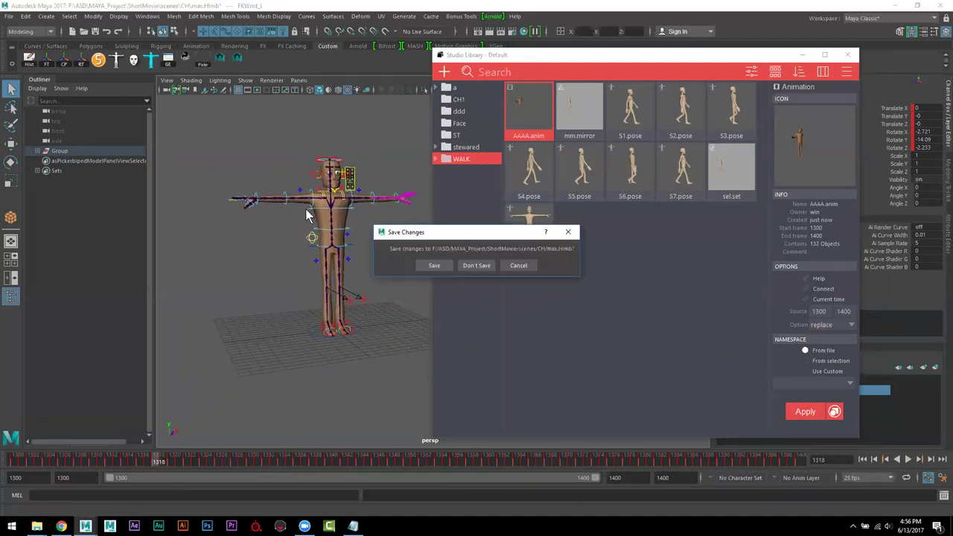
click(476, 266)
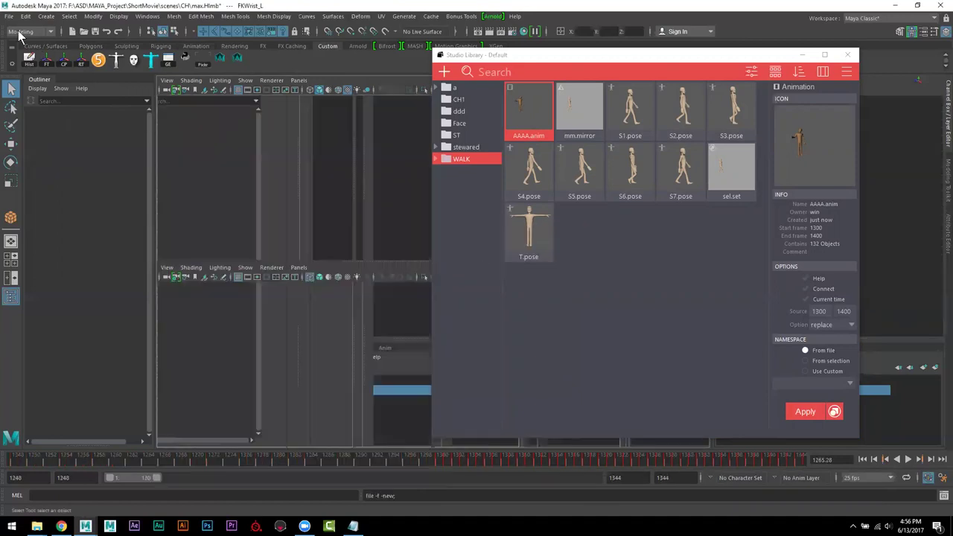
click(9, 16)
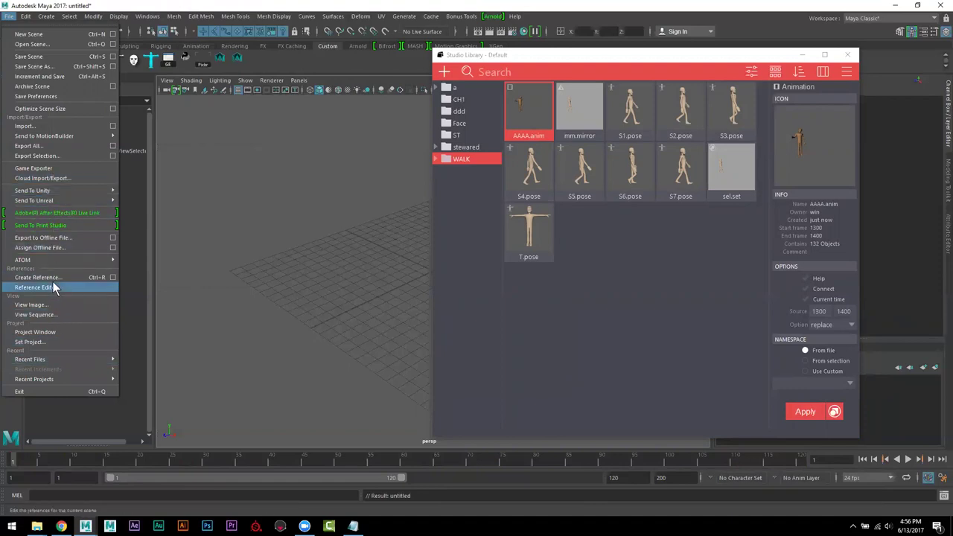
click(44, 127)
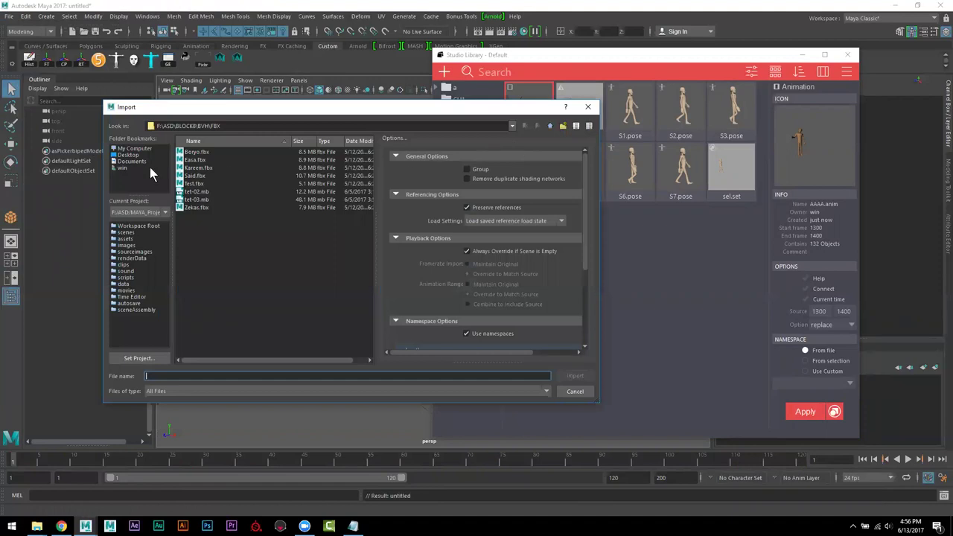
click(129, 155)
double_click(189, 155)
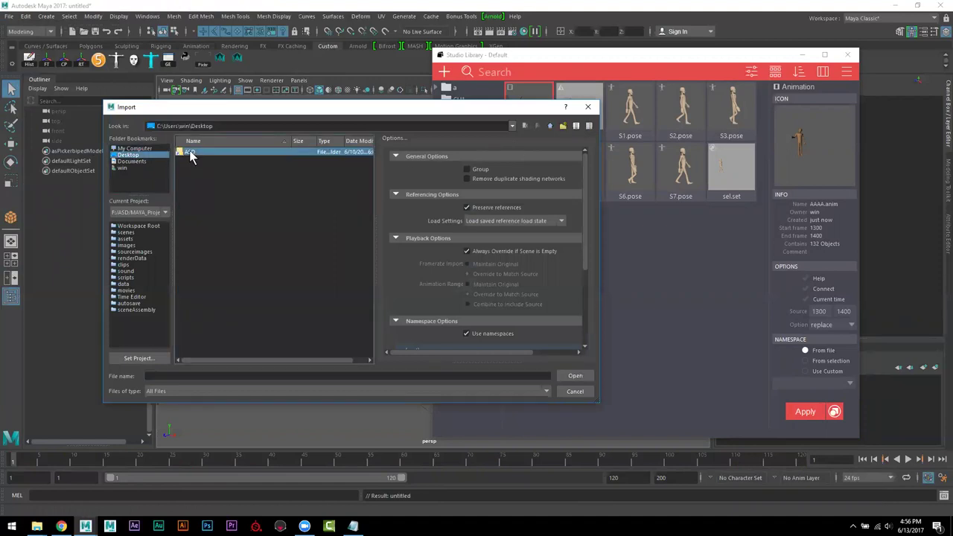
scroll(231, 280, down, 10)
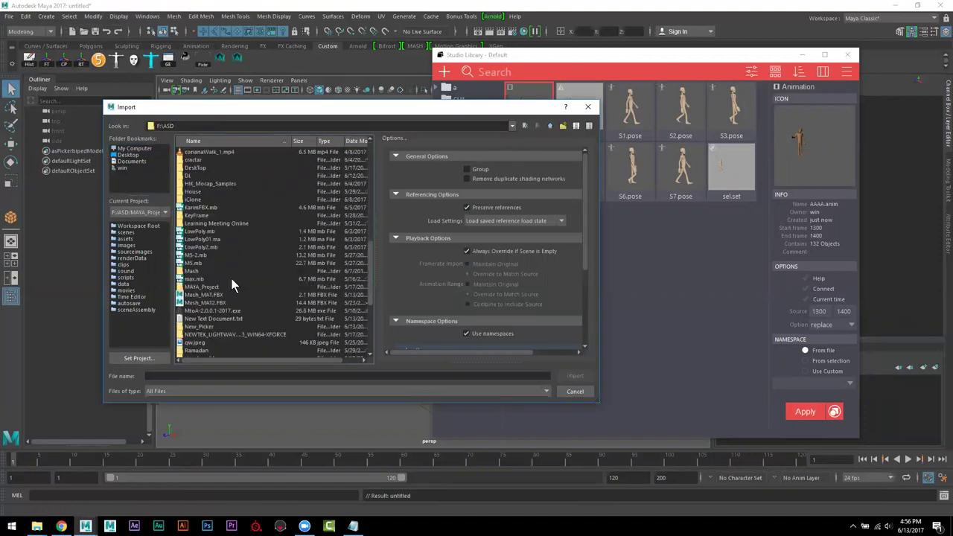
scroll(232, 286, down, 2)
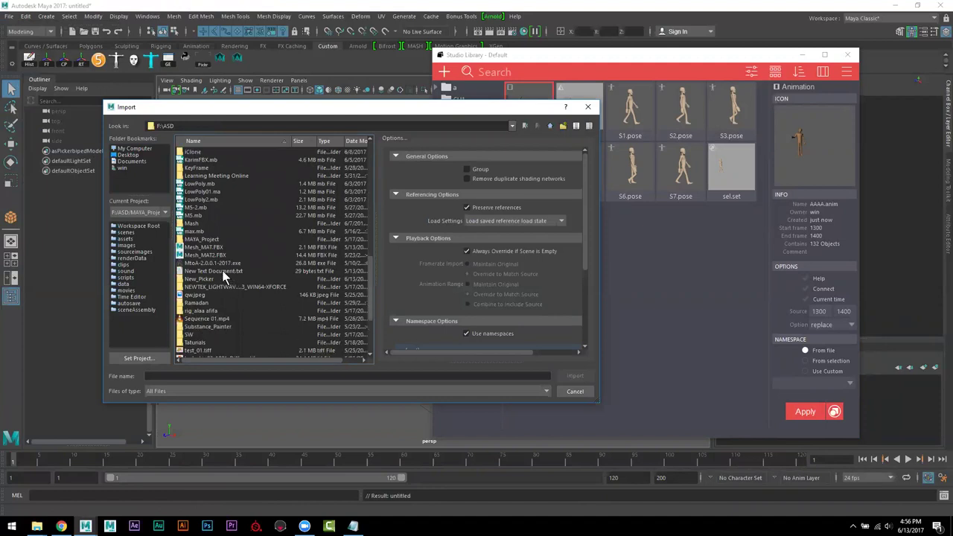
click(193, 232)
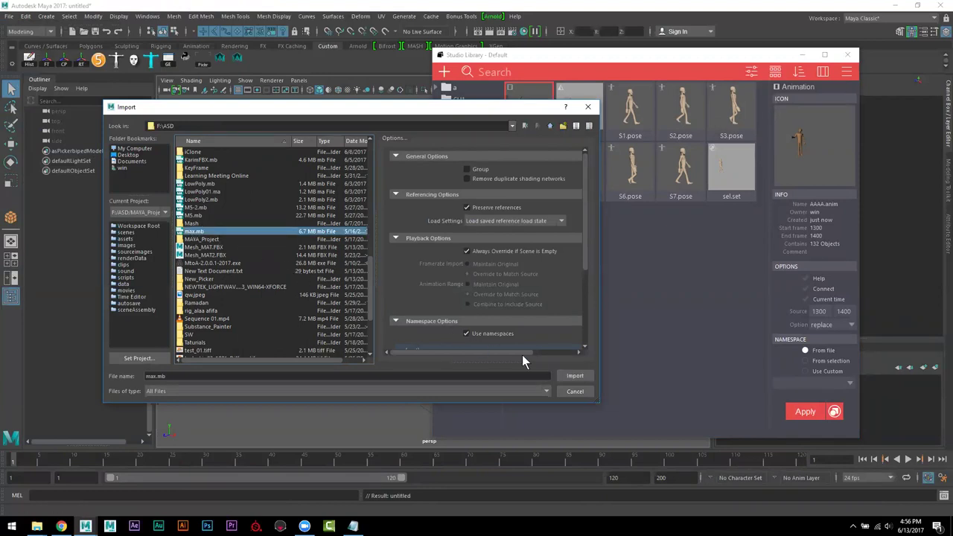
click(588, 375)
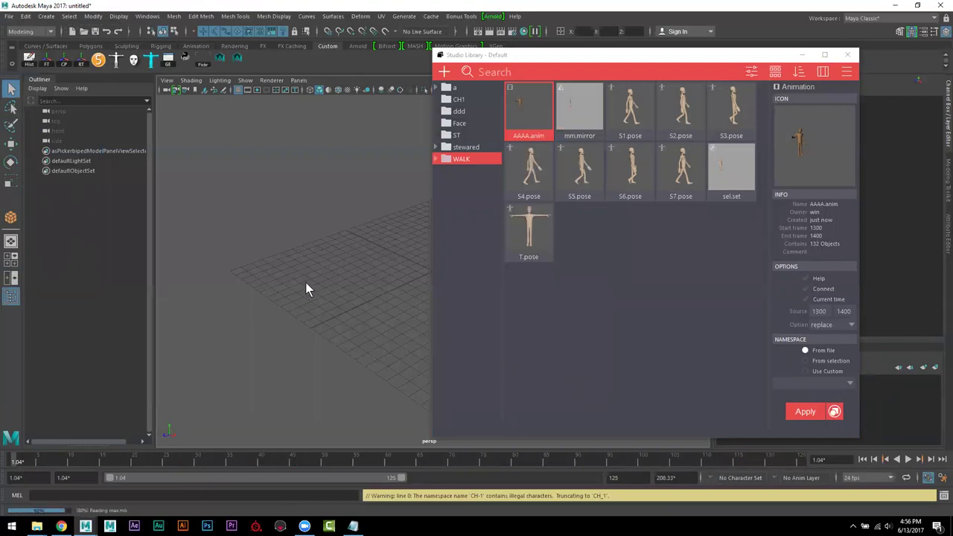
- Apply the AAAA animation to the imported rig using the custom namespace CH_1
alt+drag(304, 284, 368, 258)
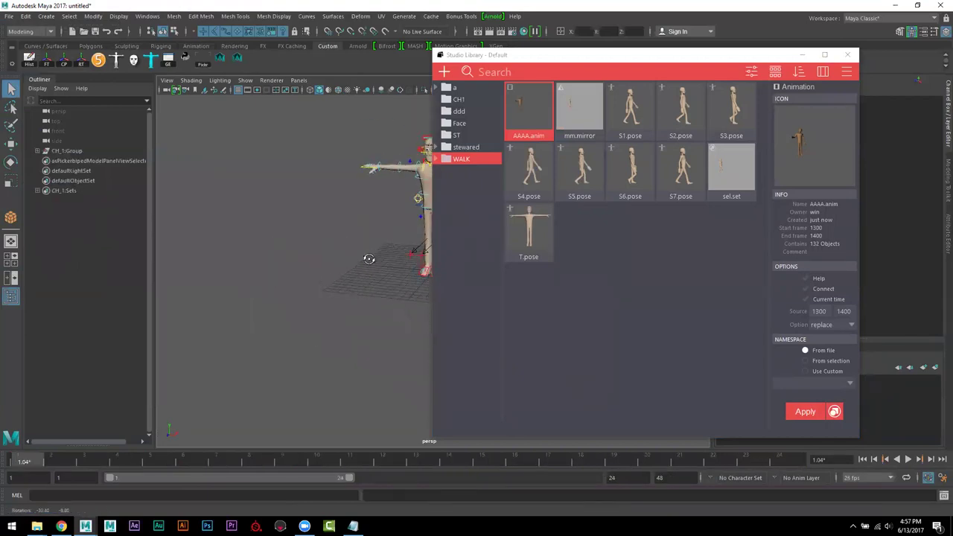
alt+middle_drag(368, 259, 247, 260)
alt+drag(247, 261, 315, 260)
alt+right_drag(315, 260, 358, 288)
alt+drag(274, 290, 361, 298)
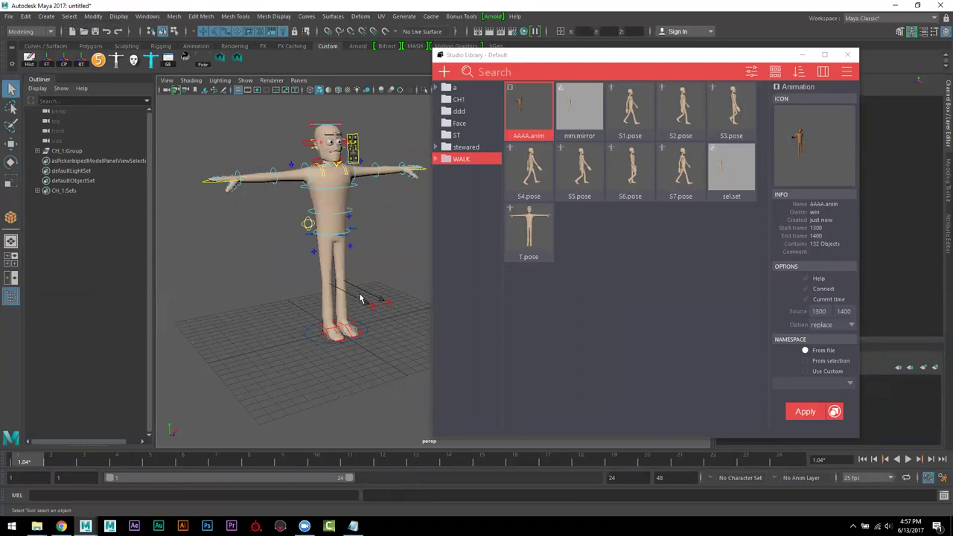
click(849, 386)
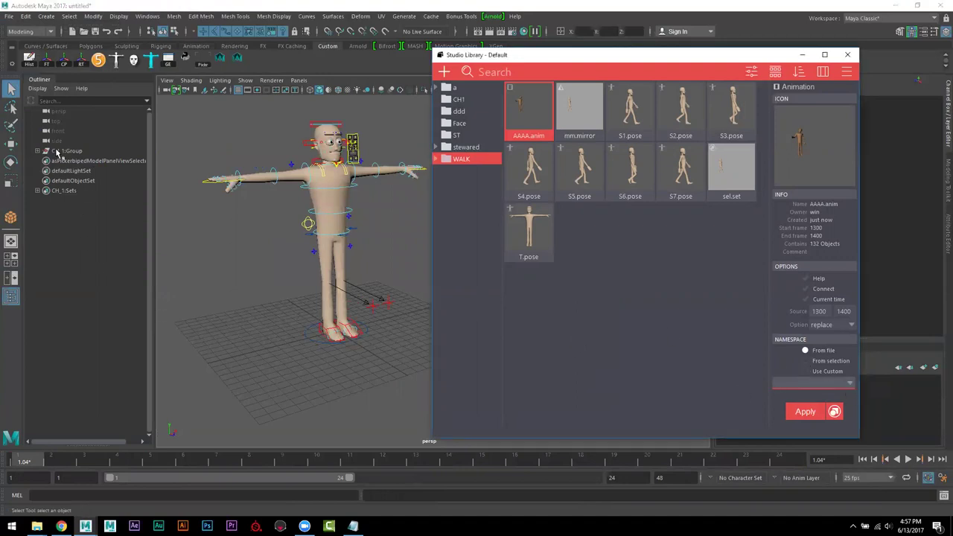
click(579, 112)
click(535, 111)
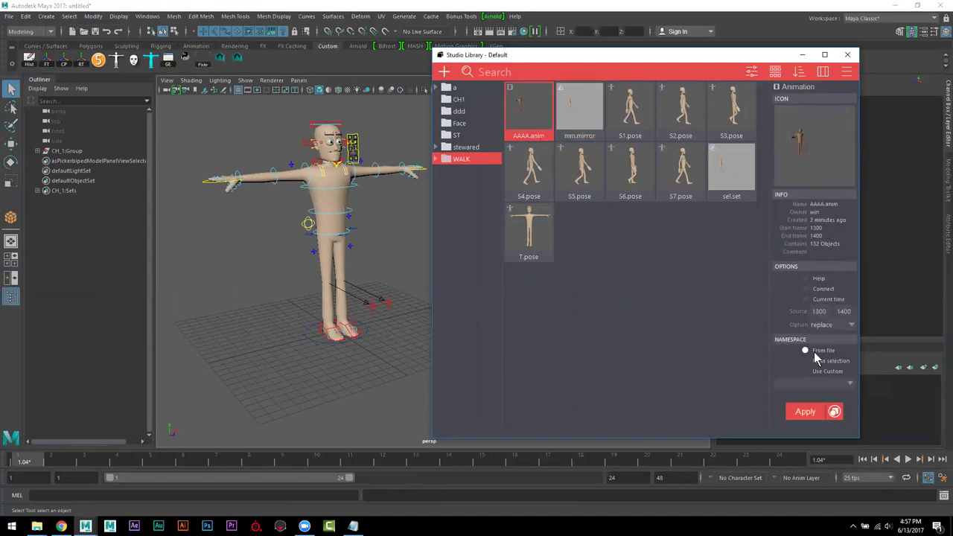
click(850, 383)
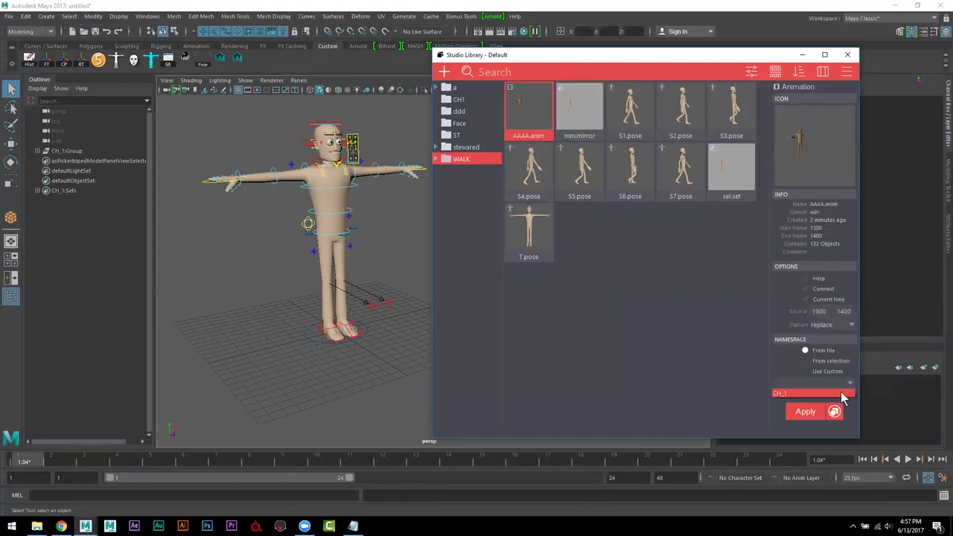
click(842, 395)
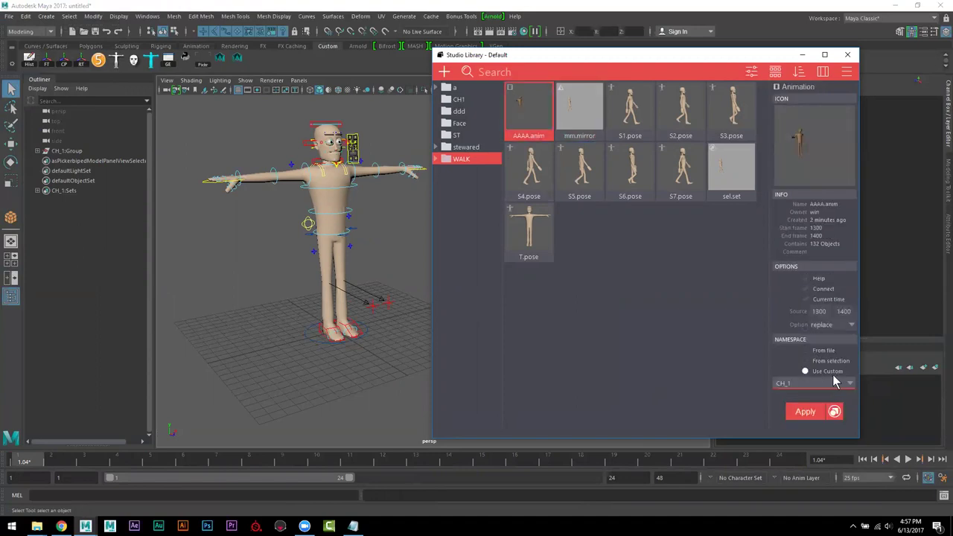
click(807, 413)
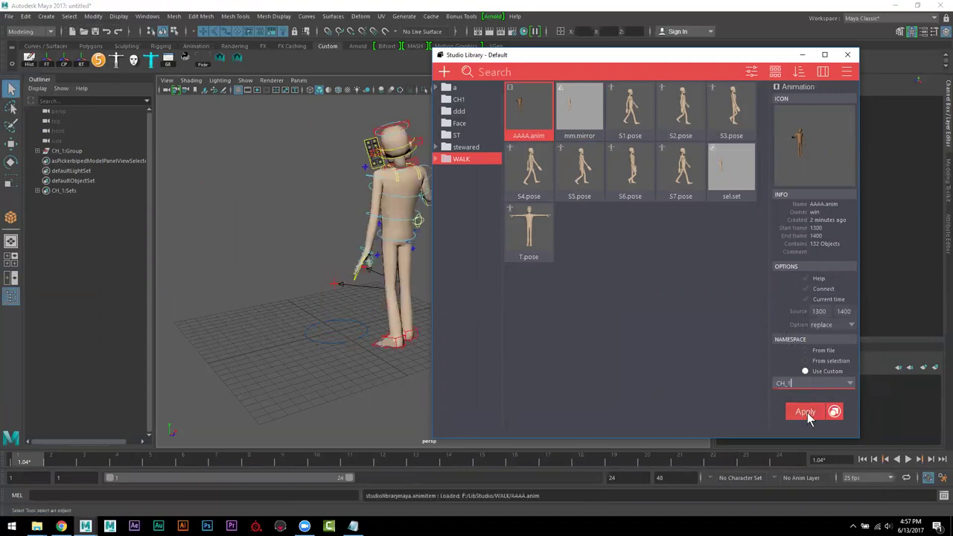
- Inspect the posed rig from several angles and scrub the timeline to check its motion
alt+drag(388, 365, 319, 291)
alt+middle_drag(320, 291, 252, 266)
alt+drag(251, 266, 208, 271)
alt+middle_drag(208, 271, 279, 270)
alt+drag(279, 270, 256, 279)
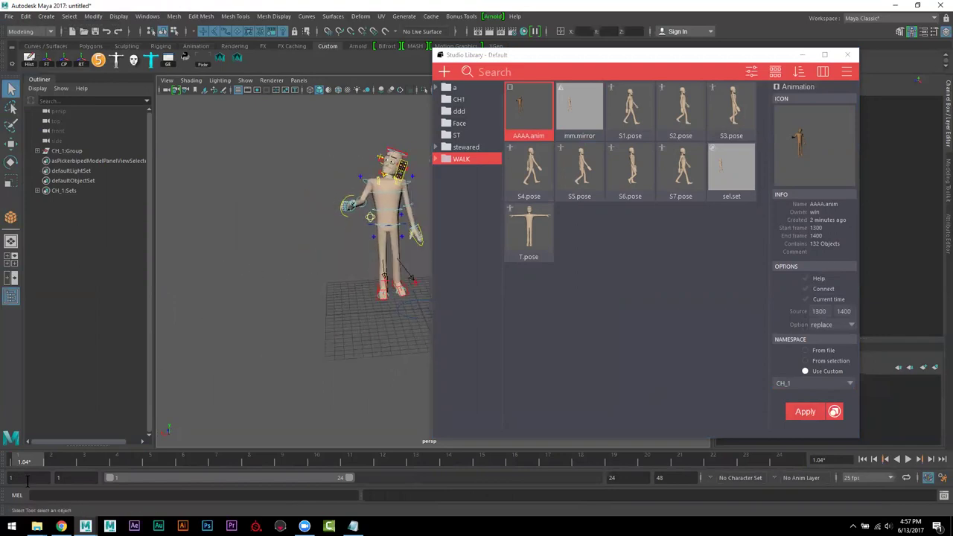
mouse_move(29, 459)
mouse_down()
mouse_move(419, 458)
mouse_move(126, 461)
mouse_move(123, 477)
mouse_move(59, 462)
mouse_move(204, 467)
mouse_up()
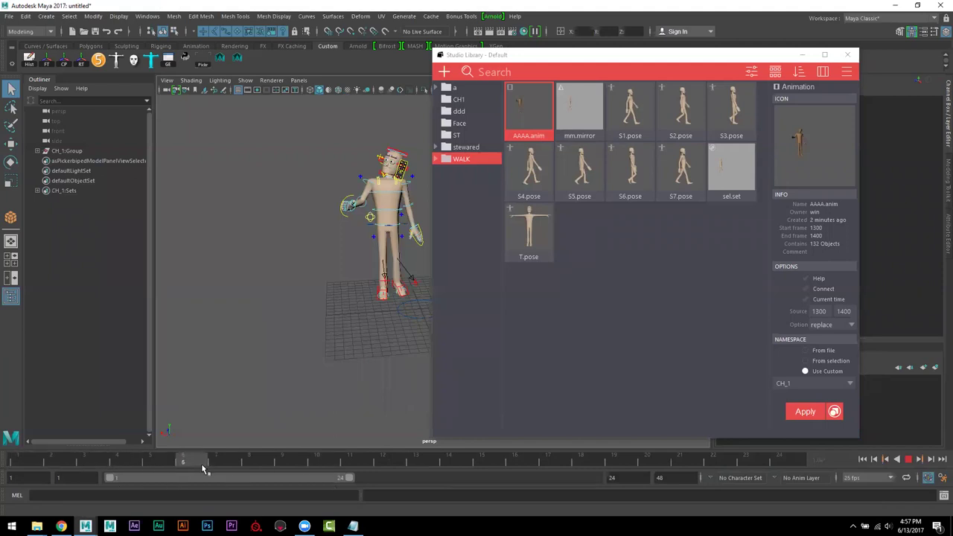
drag(286, 465, 4, 448)
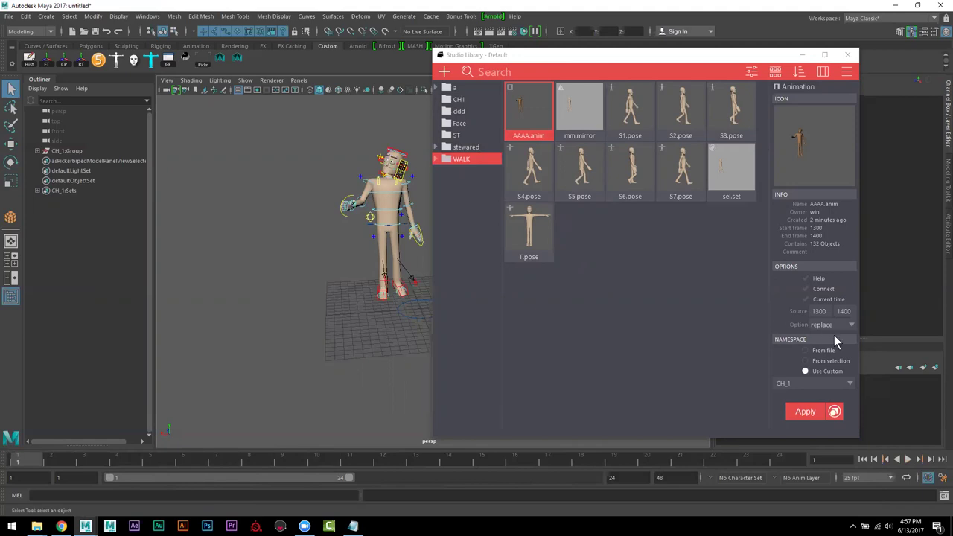
- Reapply the AAAA animation to the CH_1 rig starting at the current time, and play it back from the start
click(822, 304)
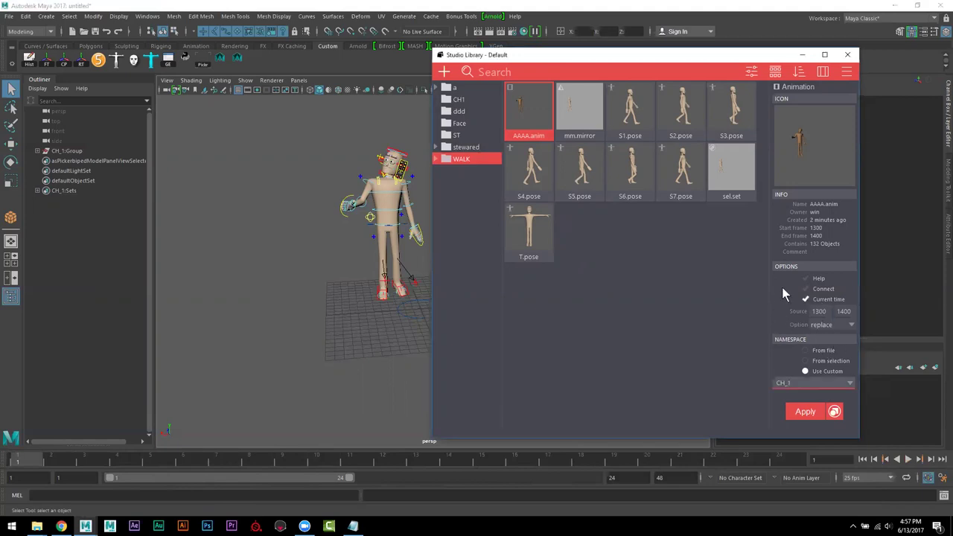
click(807, 413)
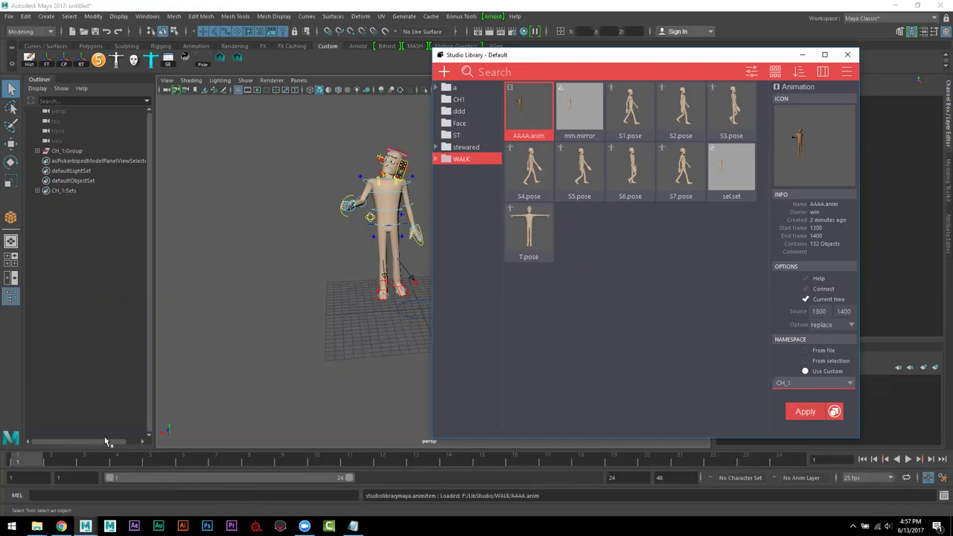
click(26, 462)
key(alt+v)
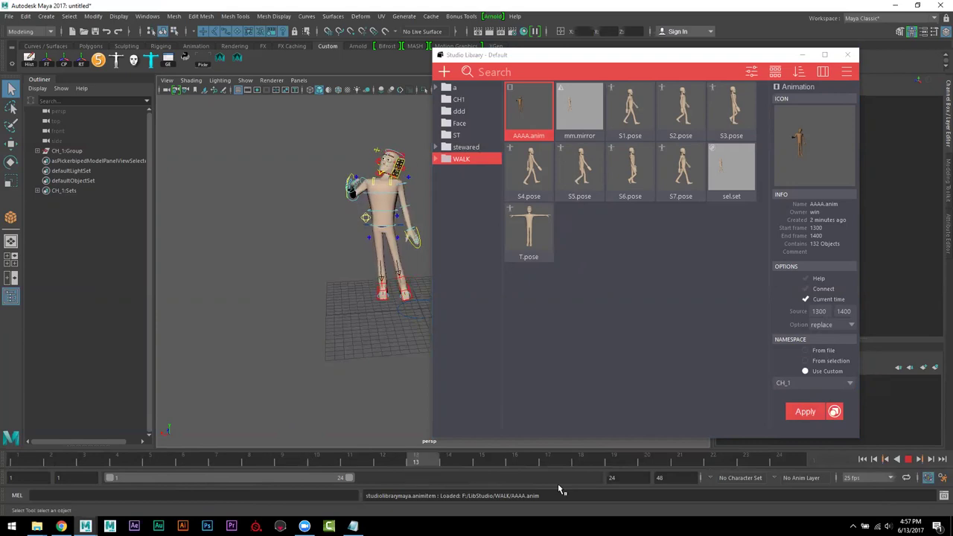
key(alt+v)
alt+drag(331, 349, 278, 338)
key(alt+v)
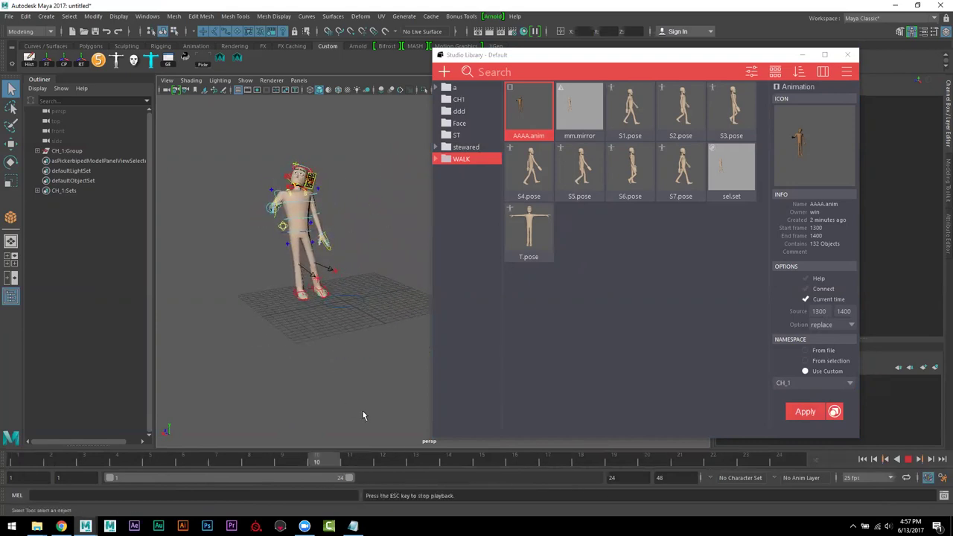
- Set the playback range to end at frame 100 and play the full animation on the rig
double_click(629, 477)
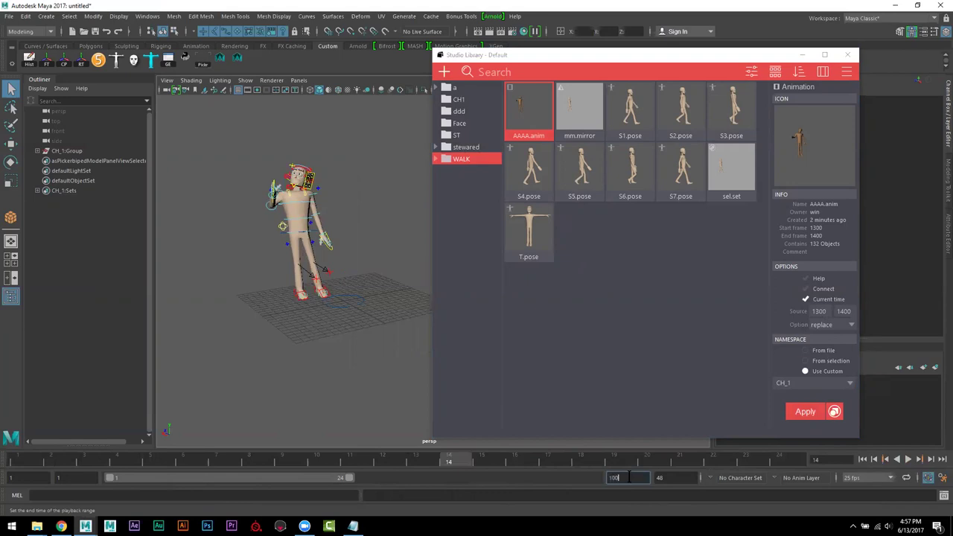
text(100)
key(Return)
click(908, 460)
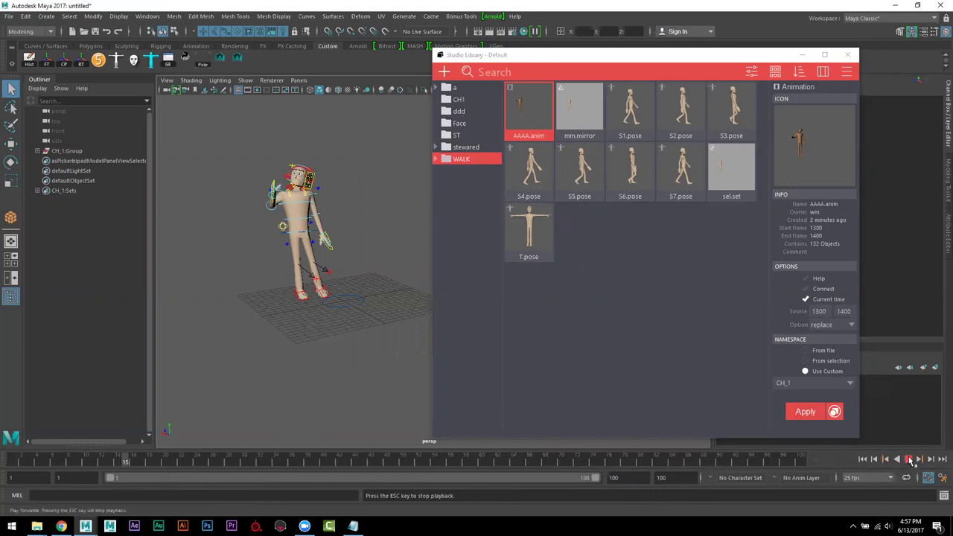
alt+right_drag(330, 333, 356, 365)
alt+middle_drag(380, 372, 398, 377)
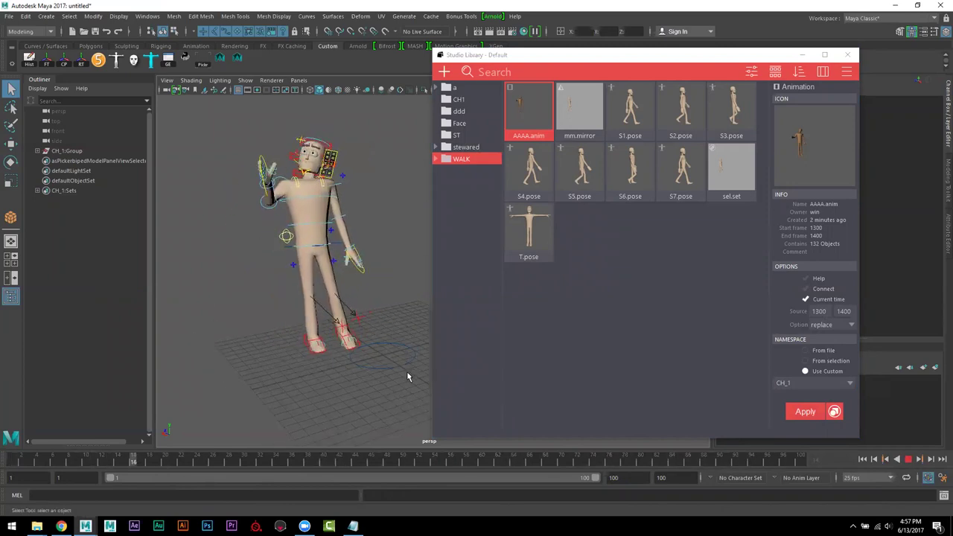
click(908, 459)
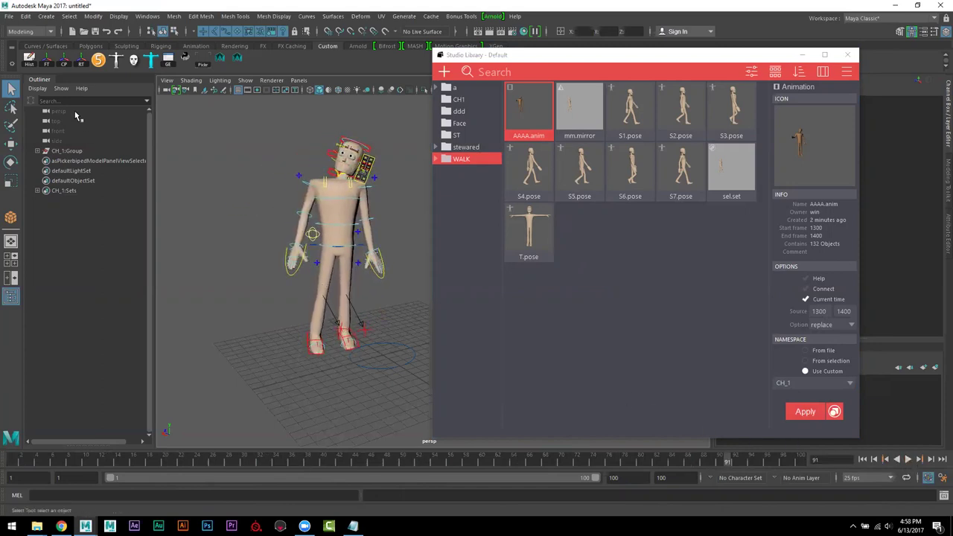
- Move the rig's Main control away from the grid, to about 20.9 in Translate Z
scroll(248, 187, down, 3)
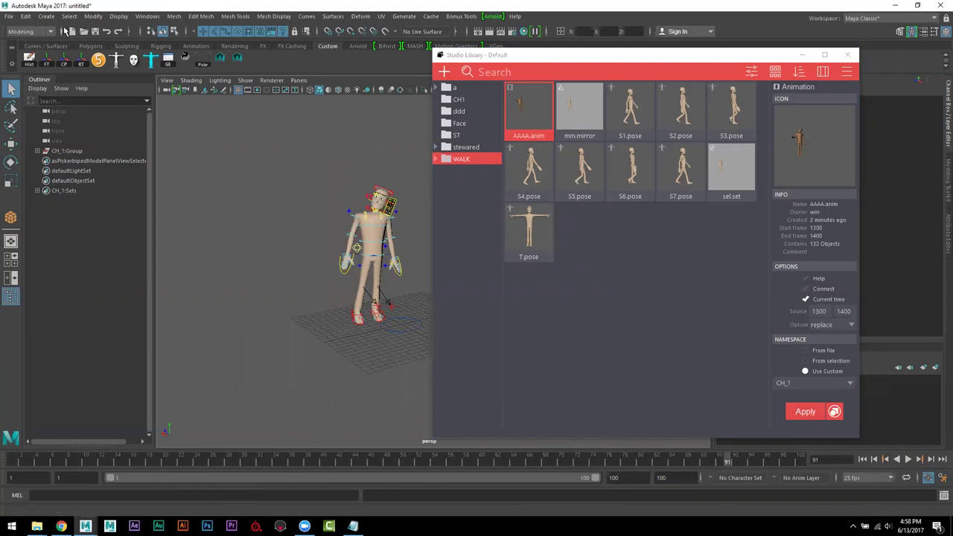
click(9, 16)
click(9, 15)
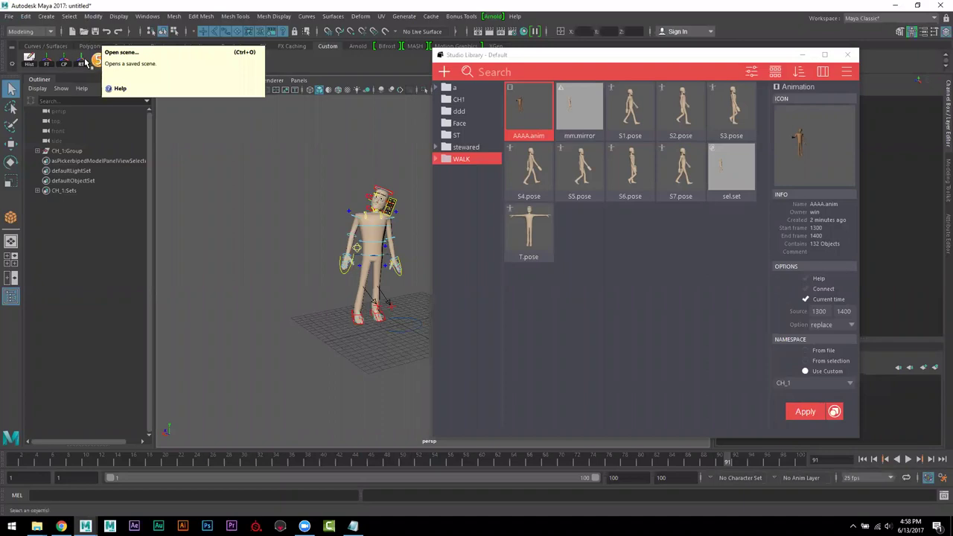
click(417, 354)
key(w)
drag(381, 317, 312, 275)
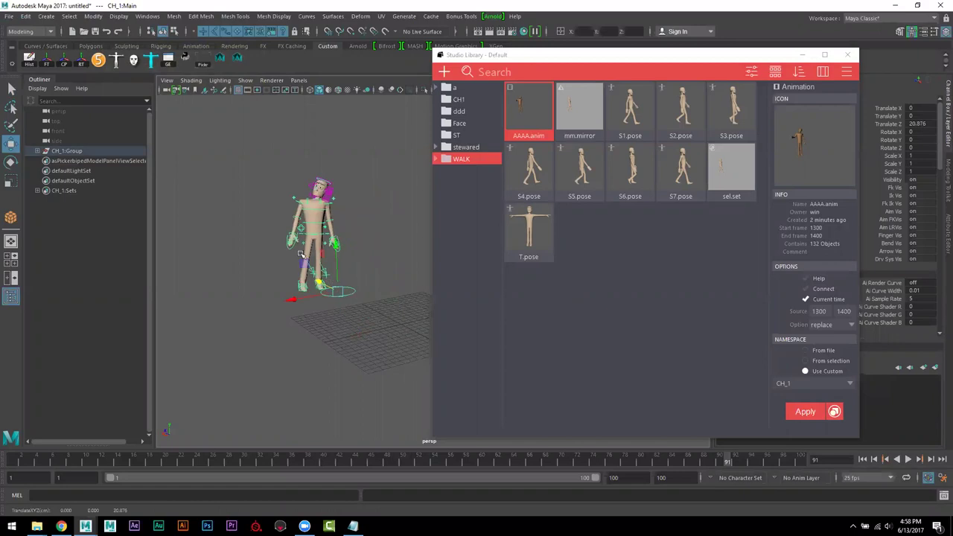
- Import a second copy of max.mb from the F:\ASD folder
click(8, 16)
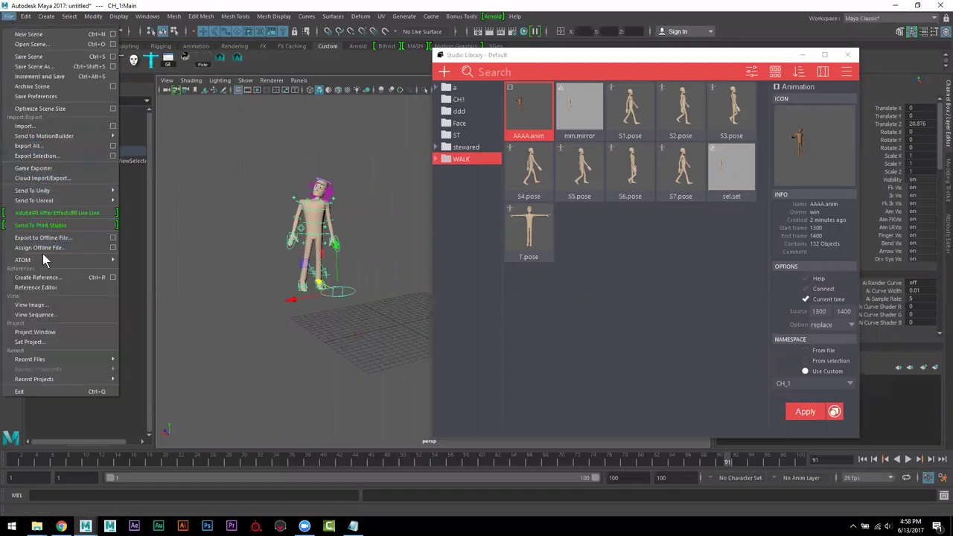
click(43, 128)
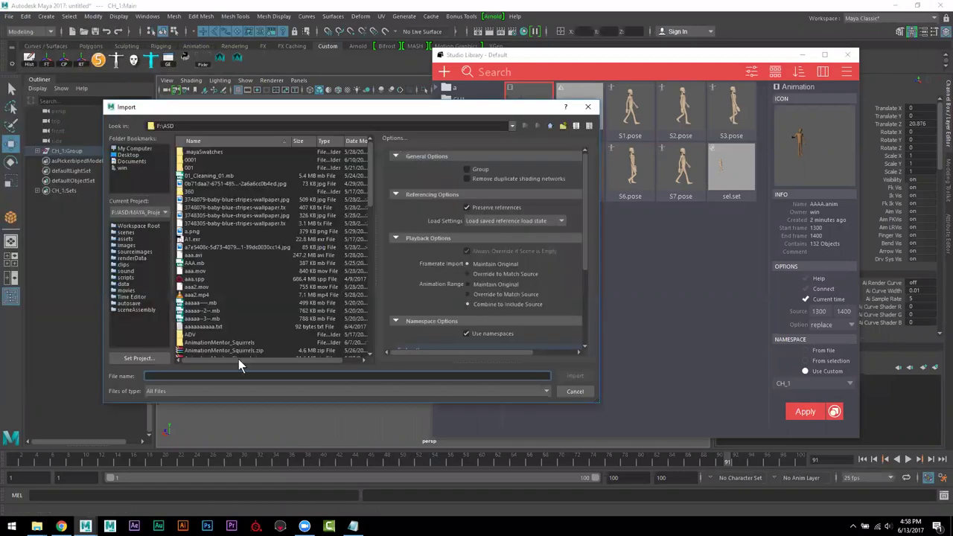
scroll(239, 294, down, 4)
scroll(239, 294, down, 4)
scroll(239, 294, down, 2)
scroll(225, 287, down, 2)
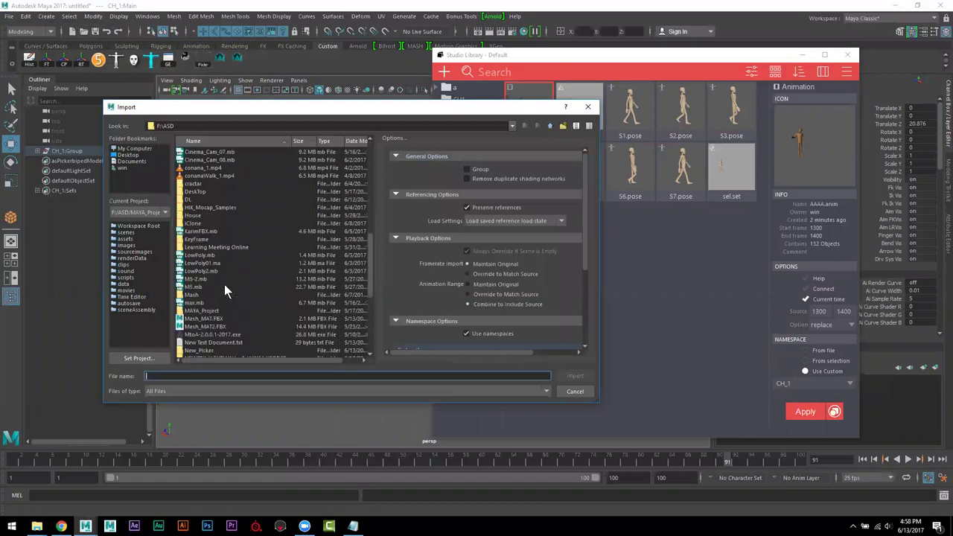
double_click(191, 303)
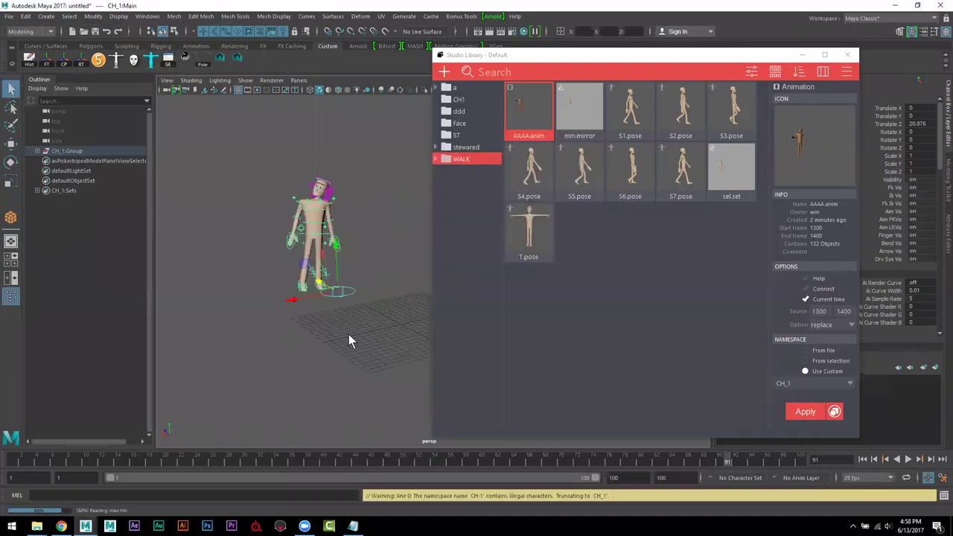
- Apply the AAAA animation to the second rig at frame 91 using the custom namespace CH_2, and play back both rigs
key(w)
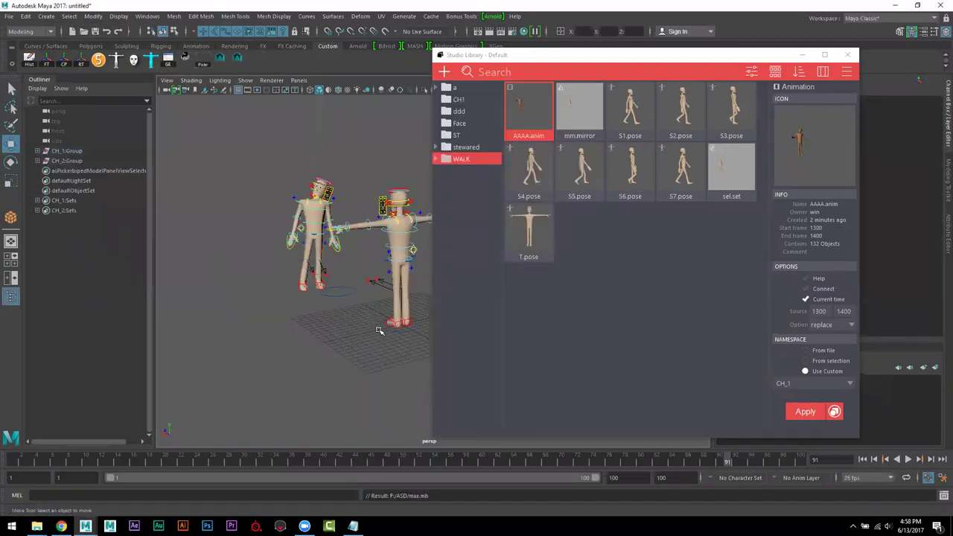
alt+middle_drag(379, 330, 345, 324)
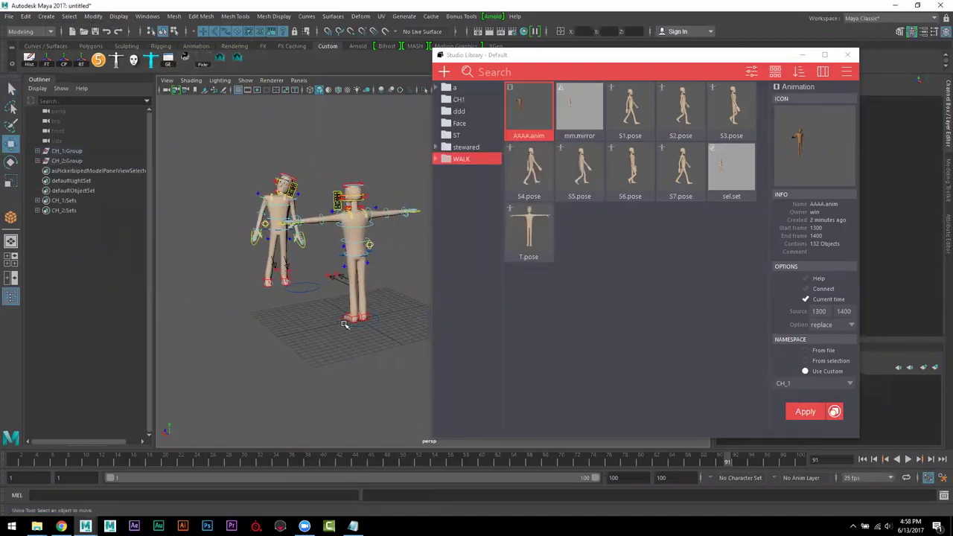
click(850, 382)
click(846, 401)
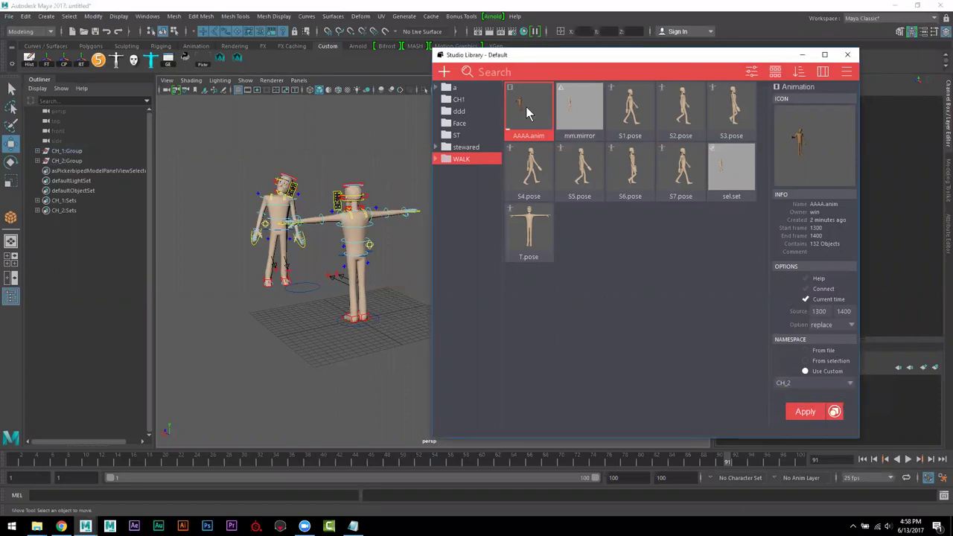
click(804, 411)
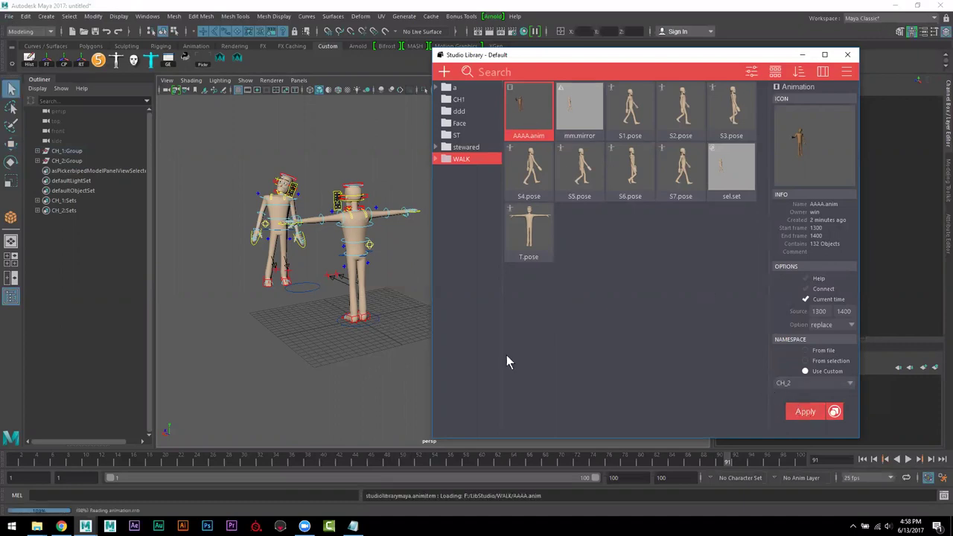
alt+drag(297, 330, 308, 359)
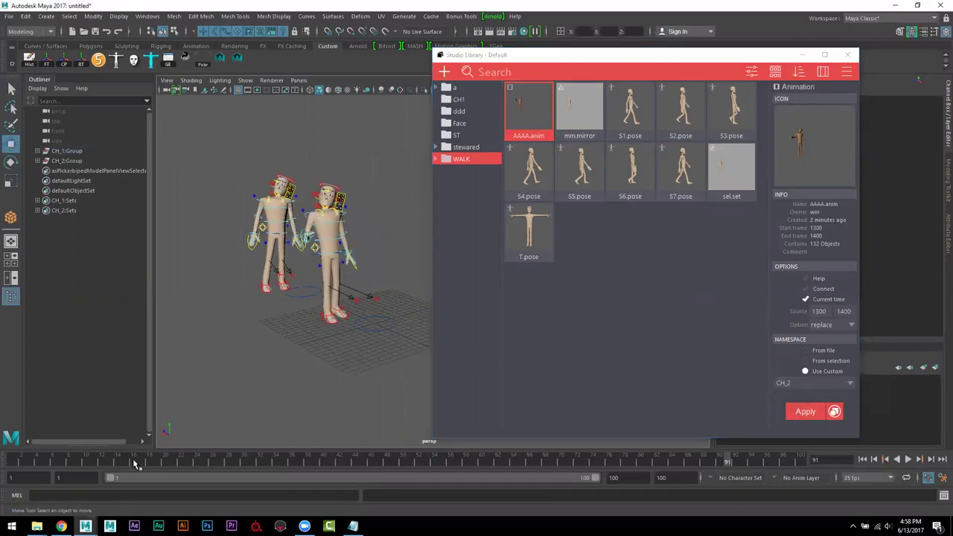
key(alt+v)
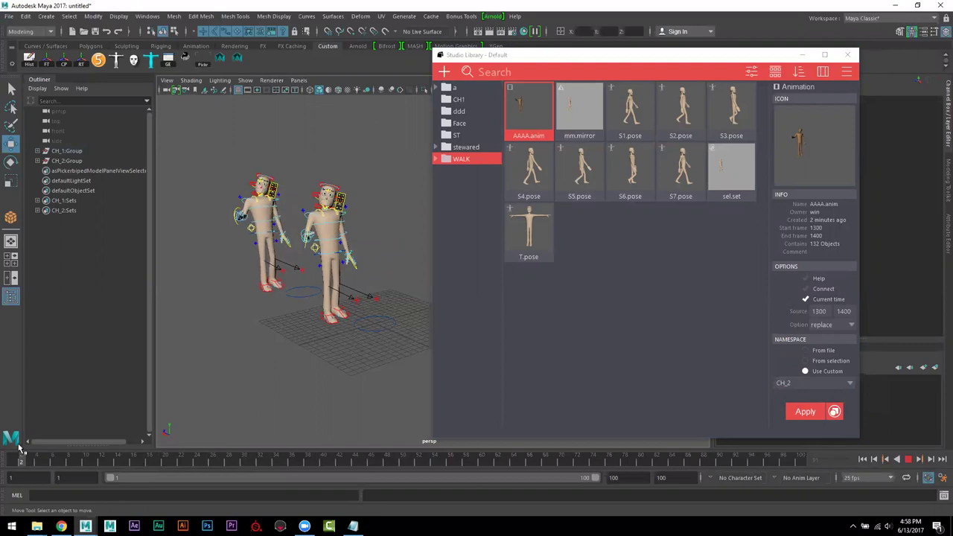
key(alt+v)
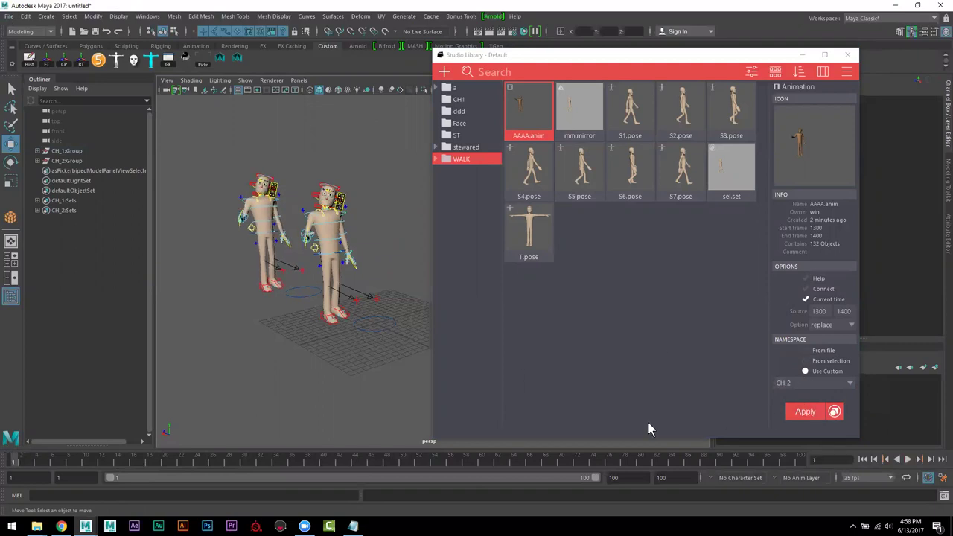
key(alt+v)
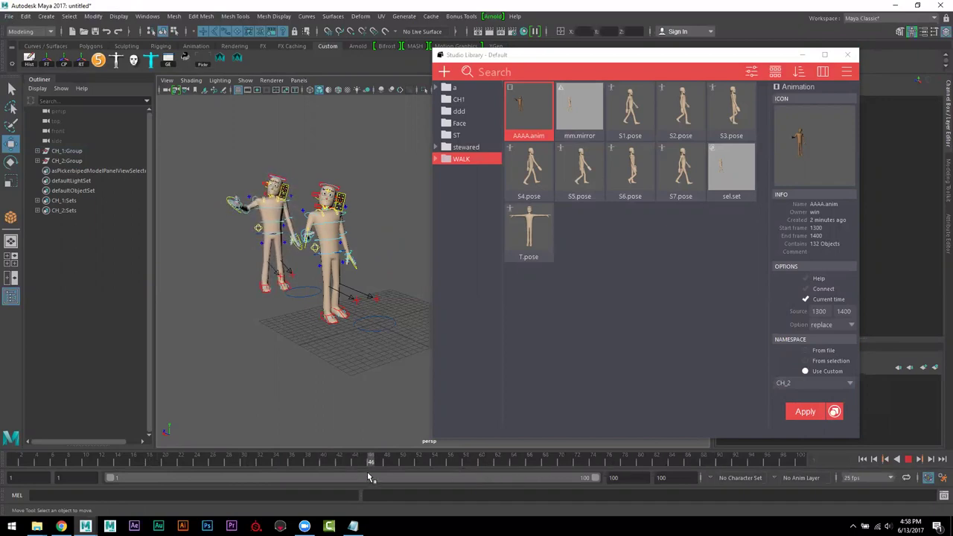
- Apply AAAA to the CH_2 rig again starting at frame 35, and play the scene to compare both rigs
click(283, 463)
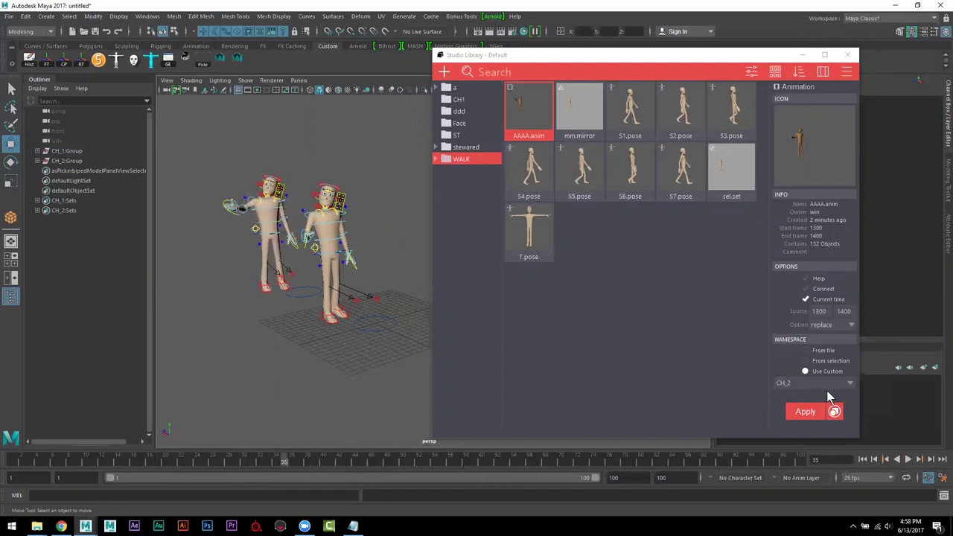
click(806, 414)
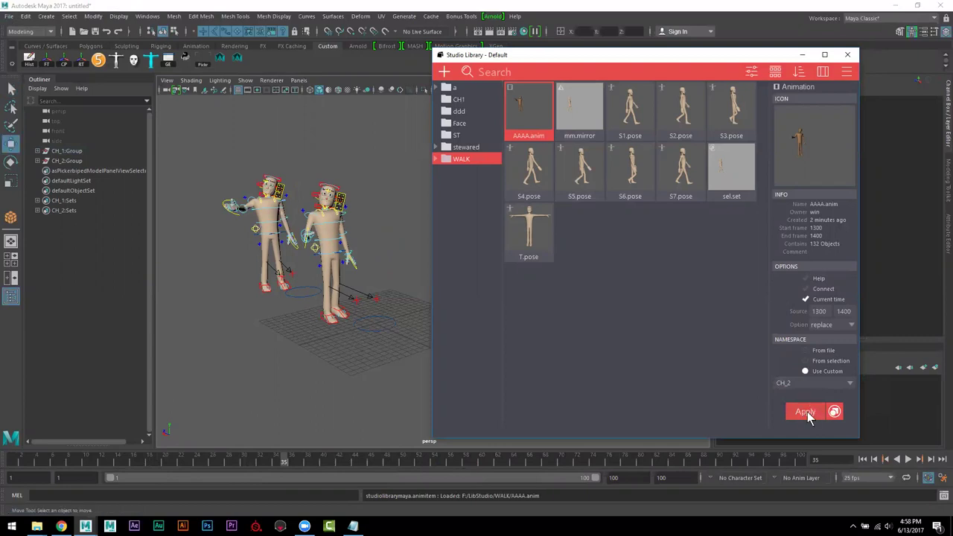
mouse_move(226, 462)
mouse_down()
mouse_move(506, 452)
mouse_move(171, 462)
mouse_move(463, 463)
mouse_move(236, 480)
mouse_move(327, 473)
mouse_move(85, 451)
mouse_up()
key(alt+v)
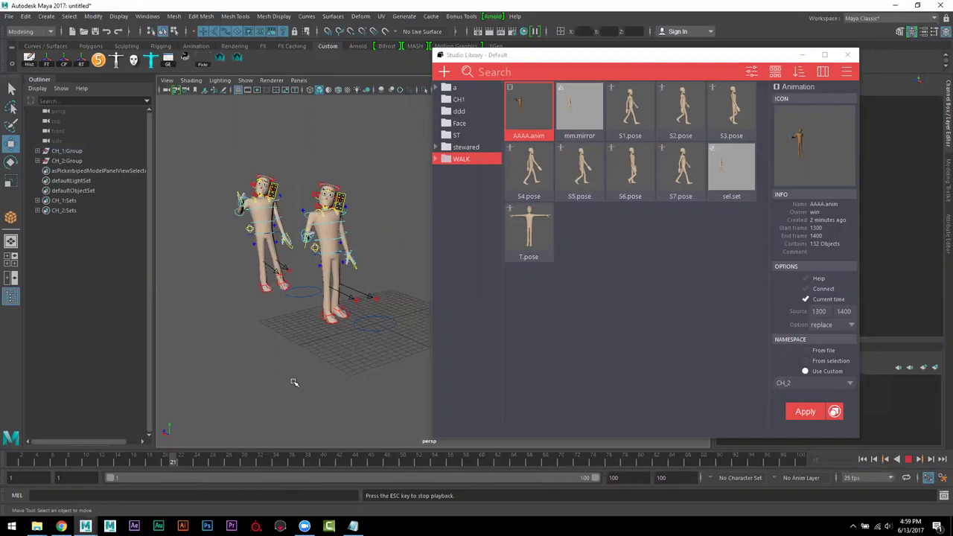
alt+right_drag(330, 378, 370, 380)
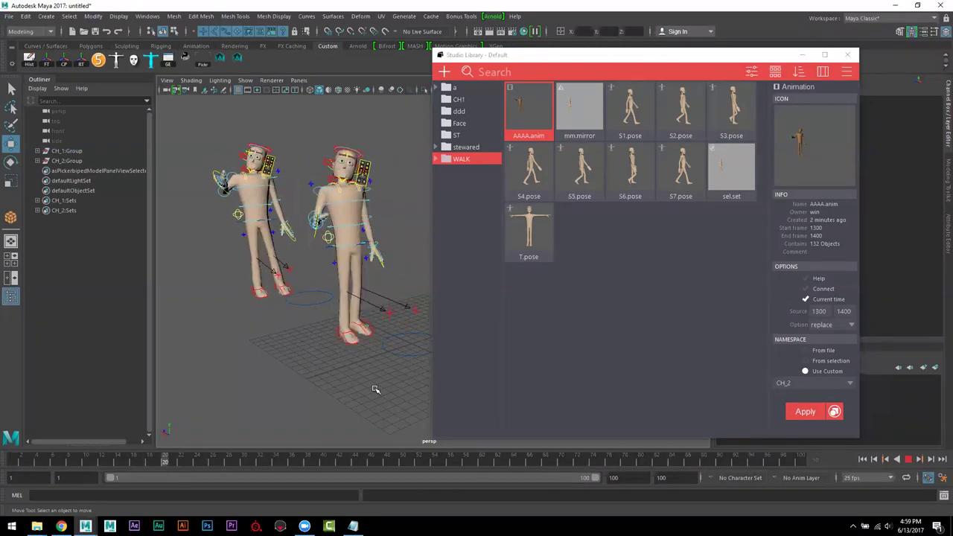
key(Escape)
- Inspect the posed rigs from several distances, and move the Studio Library window aside to uncover the viewport and HumanIK window
alt+right_drag(348, 340, 320, 292)
alt+drag(320, 292, 375, 296)
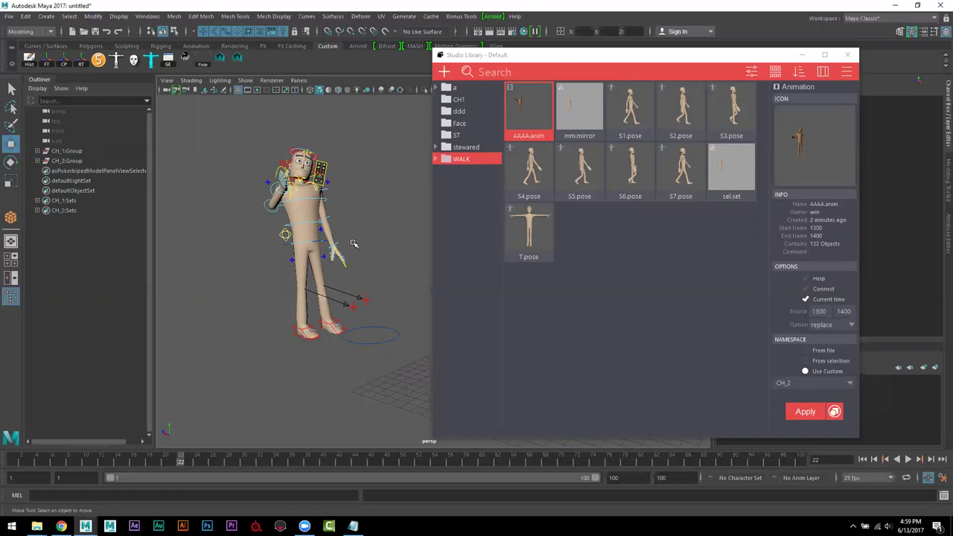
scroll(368, 286, down, 2)
scroll(375, 286, up, 2)
alt+middle_drag(361, 278, 381, 287)
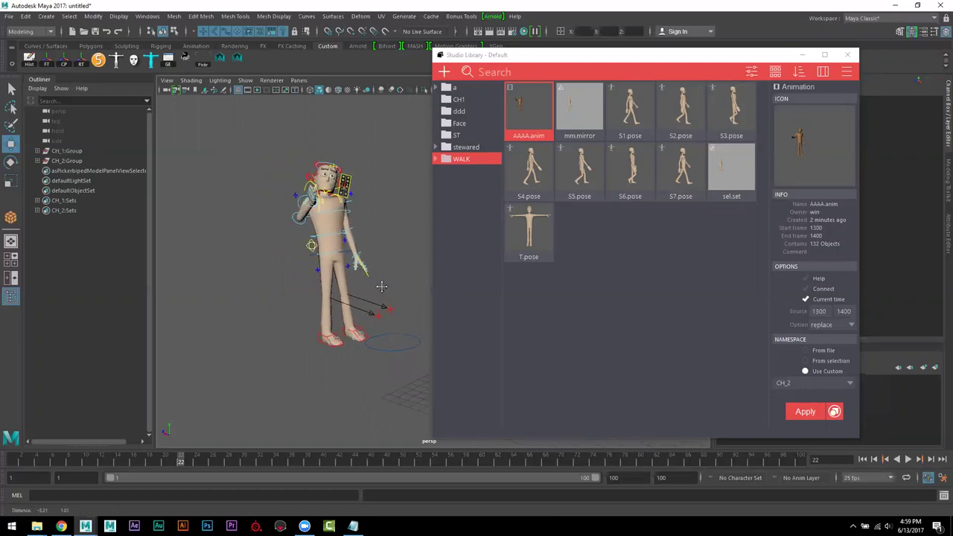
scroll(374, 289, up, 1)
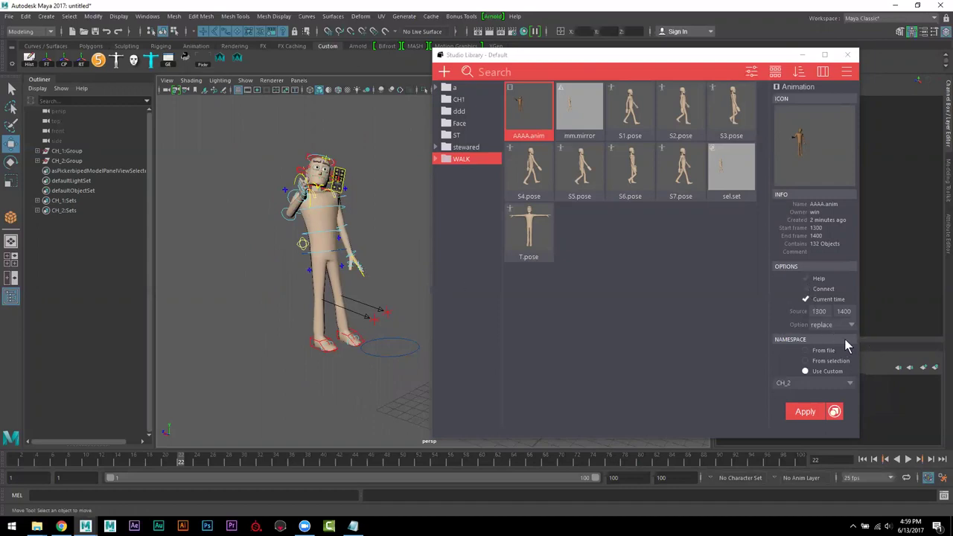
scroll(362, 293, down, 4)
alt+middle_drag(361, 290, 329, 292)
scroll(329, 292, up, 2)
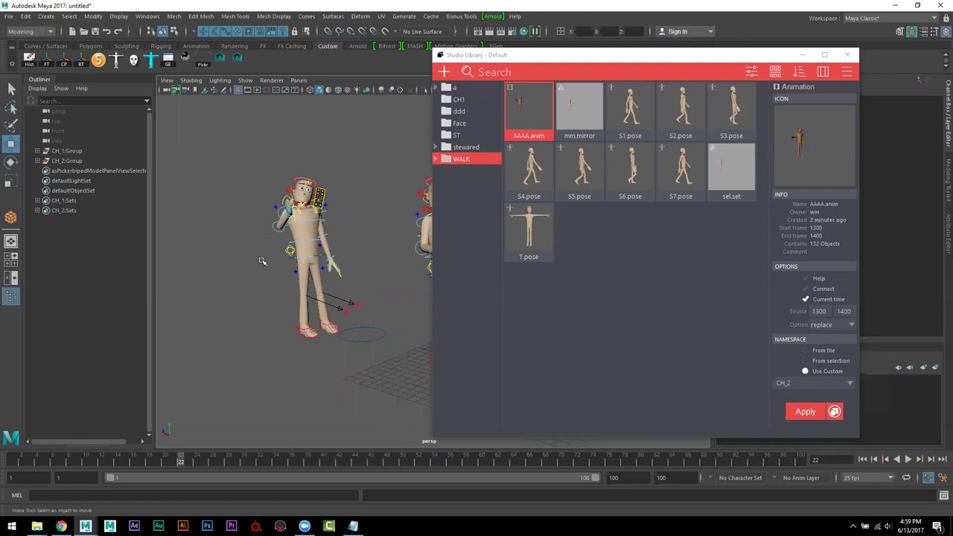
scroll(270, 280, down, 2)
scroll(283, 295, up, 3)
alt+middle_drag(302, 310, 334, 319)
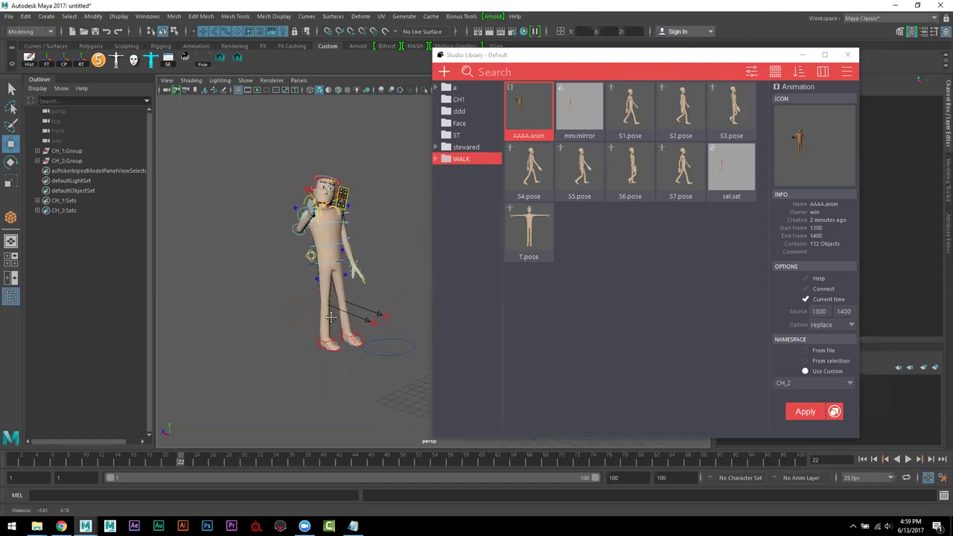
scroll(330, 316, up, 2)
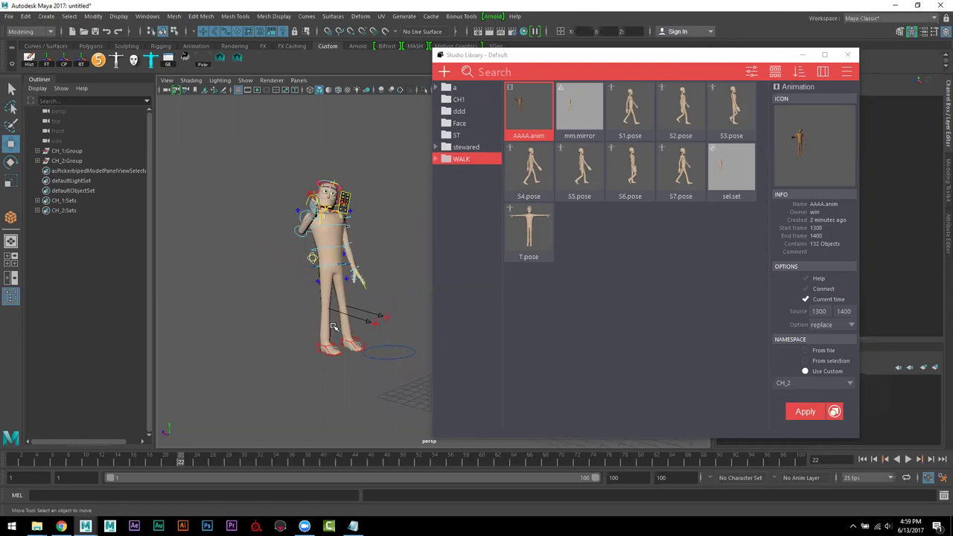
scroll(325, 290, down, 2)
alt+middle_drag(325, 290, 325, 286)
alt+drag(326, 286, 326, 279)
alt+middle_drag(325, 279, 326, 297)
alt+right_drag(325, 297, 329, 316)
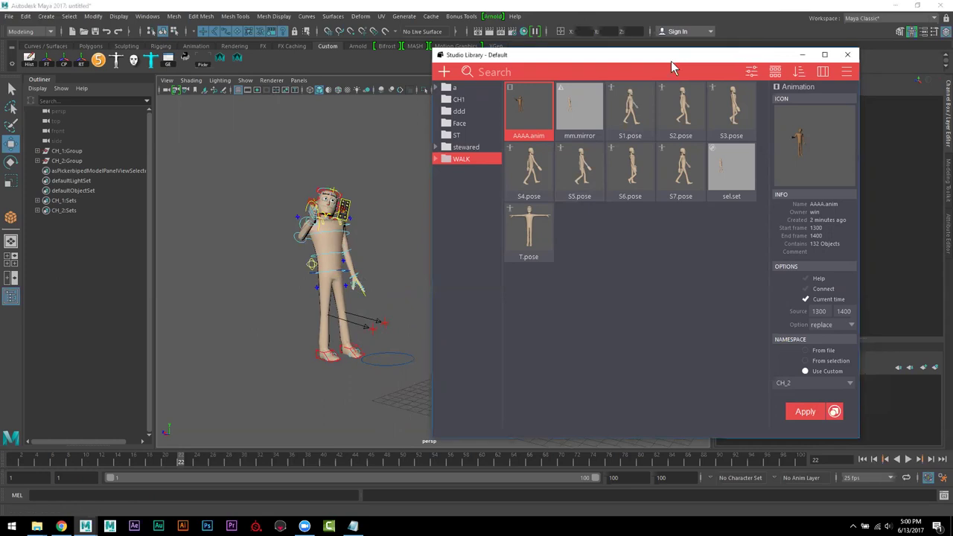
drag(671, 61, 569, 353)
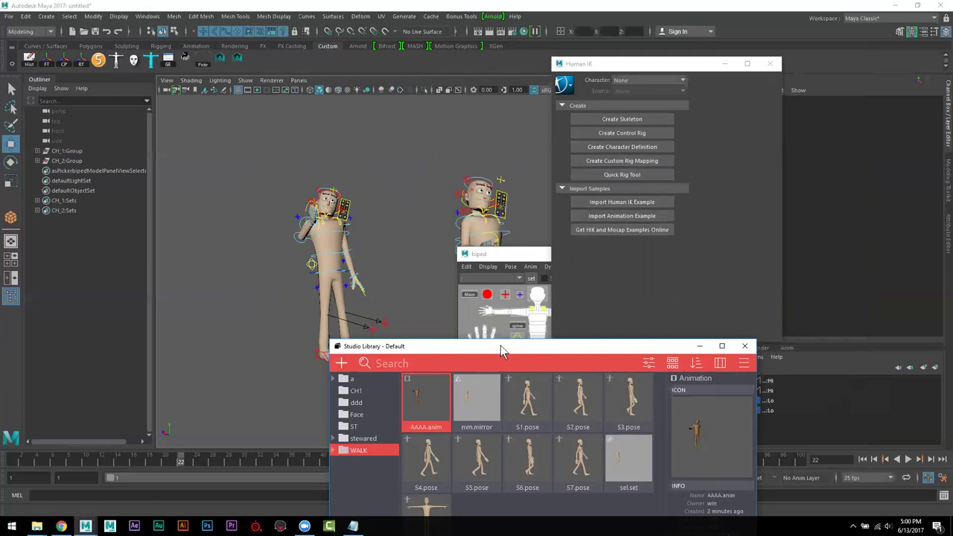
- Bring the whole Studio Library window into view and examine the pose of the rig with the raised hand from several angles and distances
drag(500, 346, 538, 114)
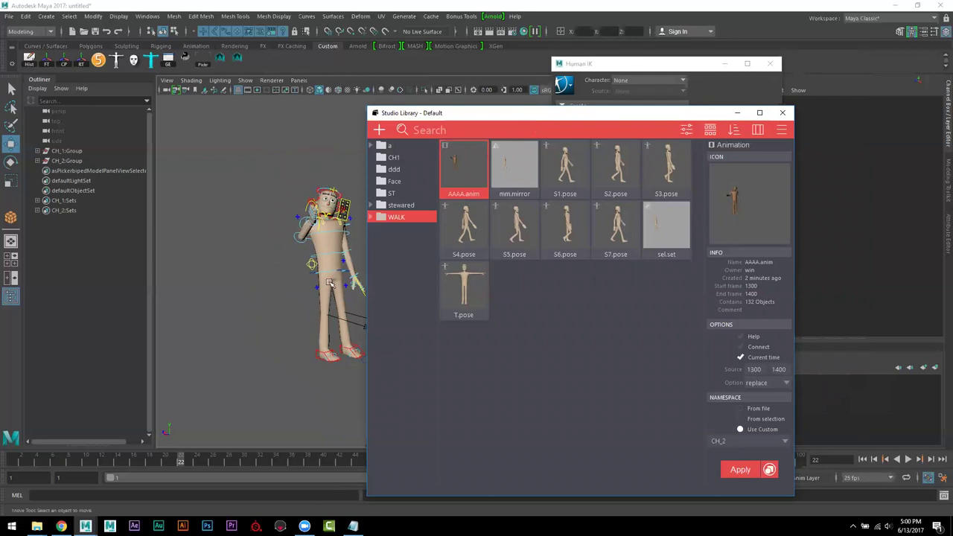
alt+right_drag(319, 313, 288, 265)
alt+middle_drag(288, 266, 230, 236)
alt+drag(231, 249, 228, 261)
alt+right_drag(227, 261, 251, 274)
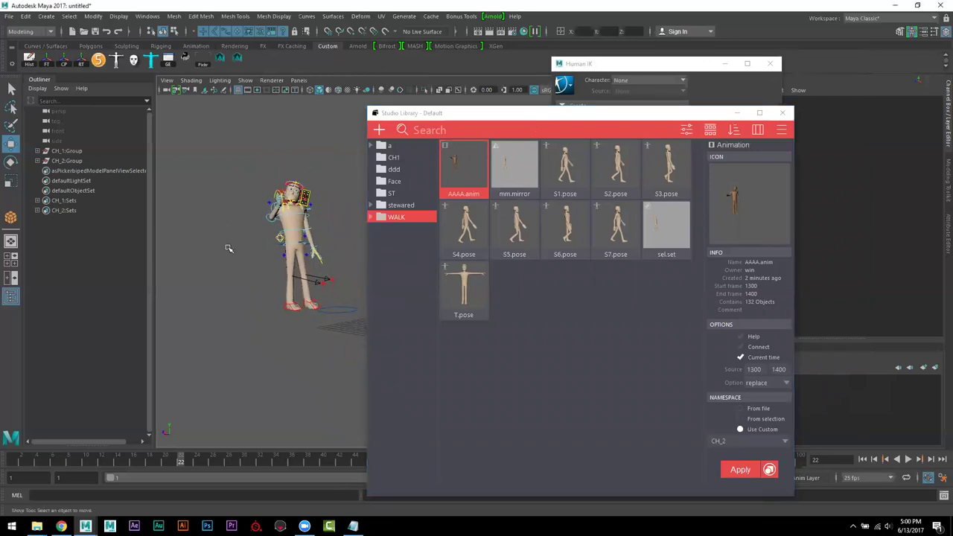
alt+drag(251, 274, 252, 269)
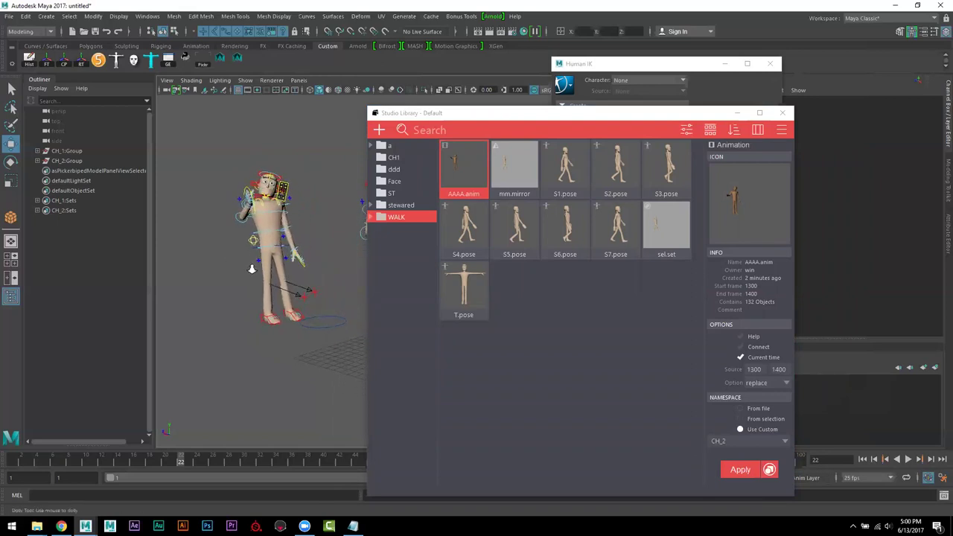
alt+right_drag(252, 270, 272, 273)
alt+middle_drag(255, 272, 307, 280)
alt+right_drag(307, 281, 323, 291)
alt+middle_drag(268, 297, 302, 309)
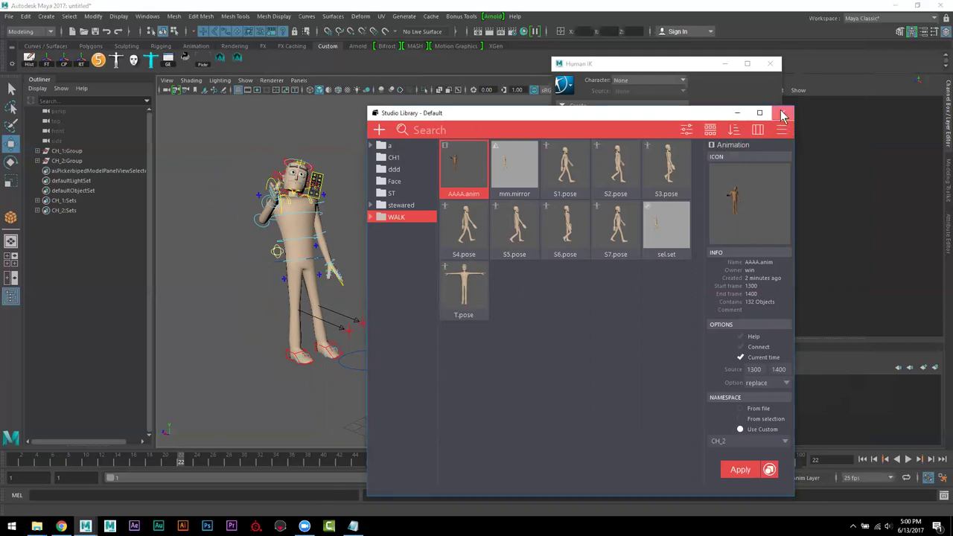
- Close the Studio Library, Human IK and biped picker windows to leave both rigs uncovered in the viewport
click(783, 115)
click(770, 64)
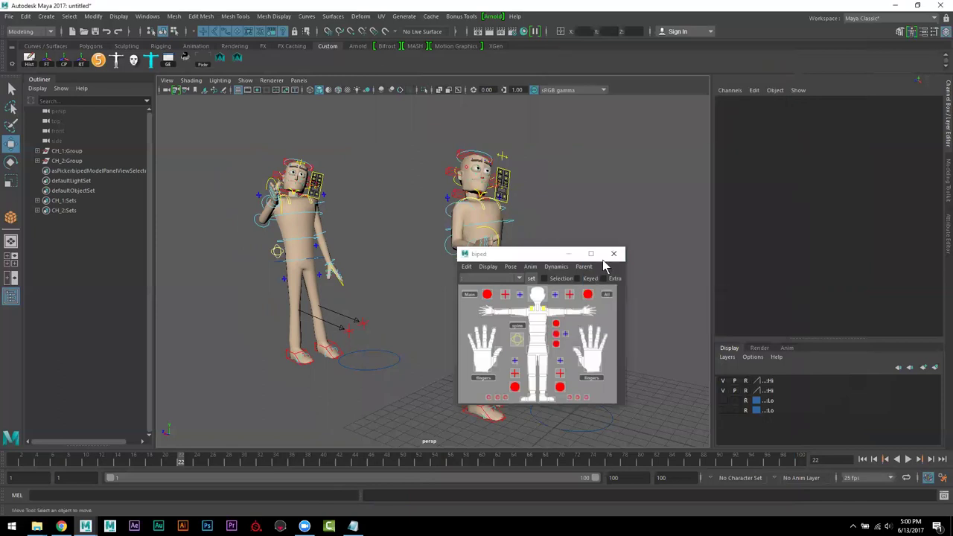
click(612, 254)
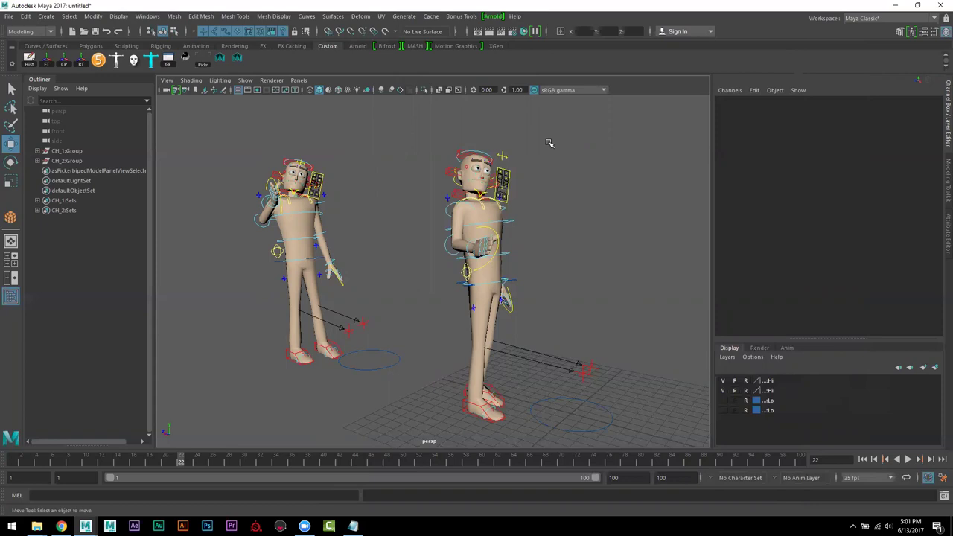
click(558, 10)
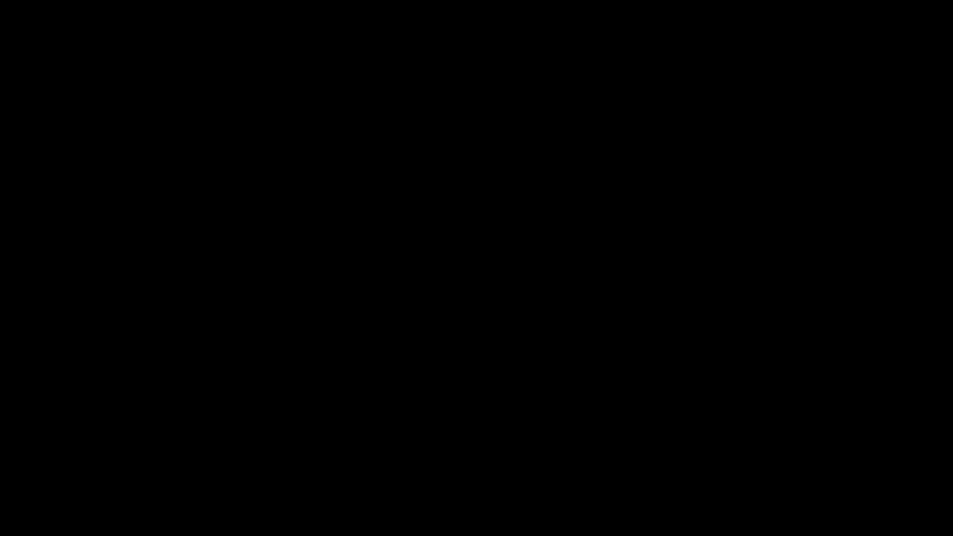